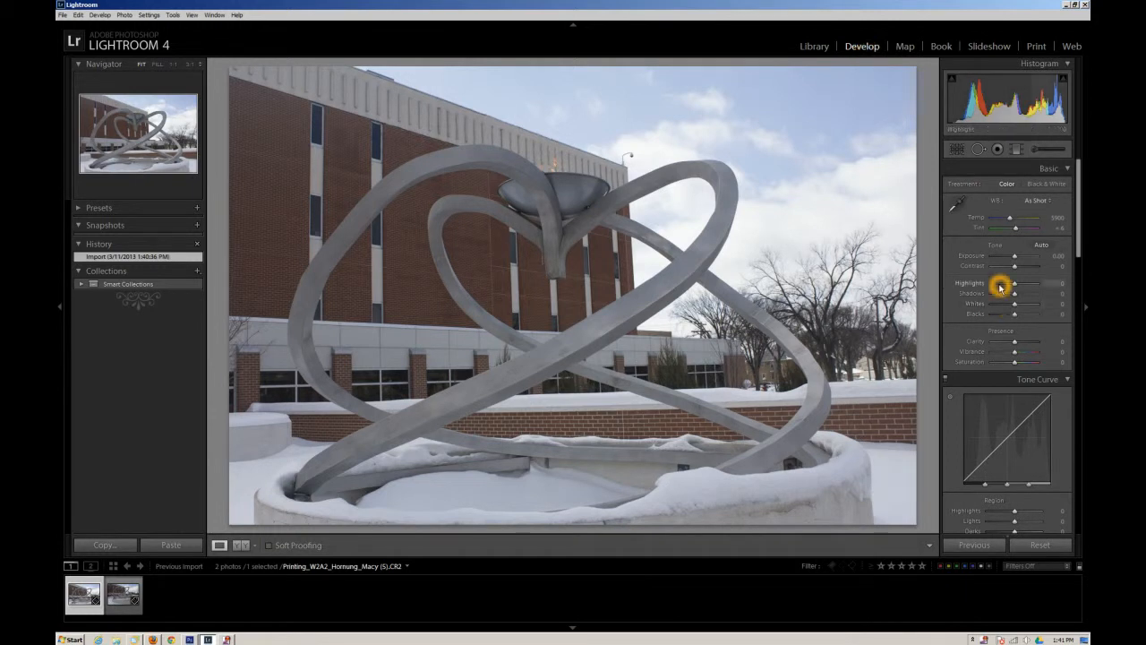
pyautogui.click(997, 309)
pyautogui.click(997, 287)
pyautogui.click(1082, 224)
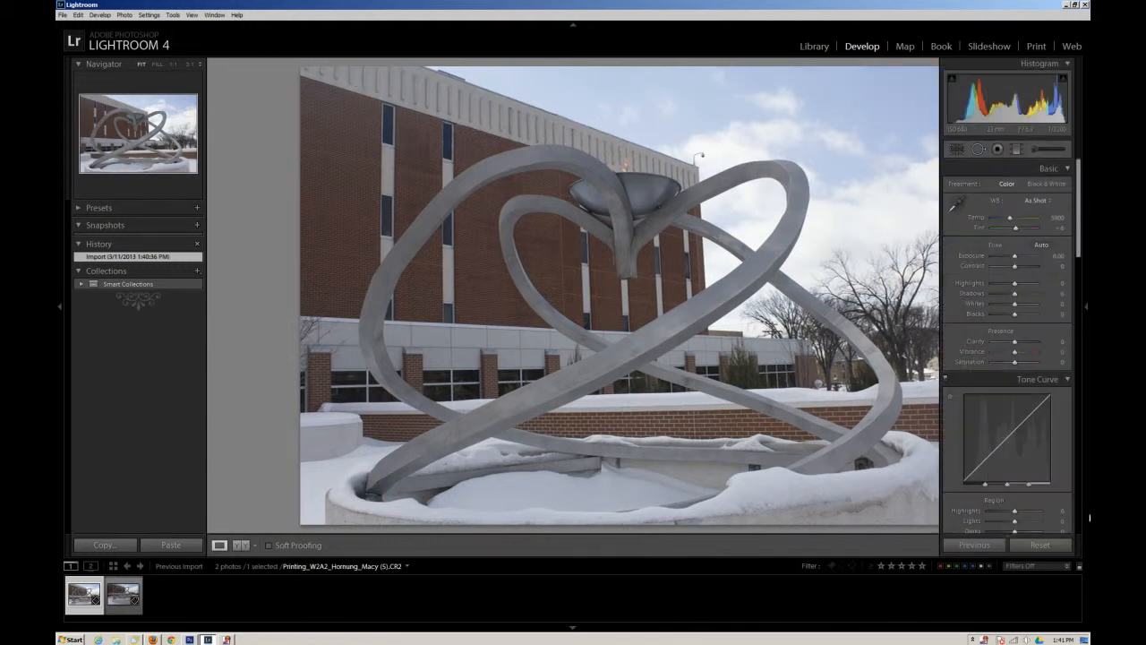
# - Review the available camera profiles and set the Camera Calibration process version to 2010
pyautogui.moveTo(1080, 252); pyautogui.dragTo(1083, 519)
pyautogui.click(1043, 385)
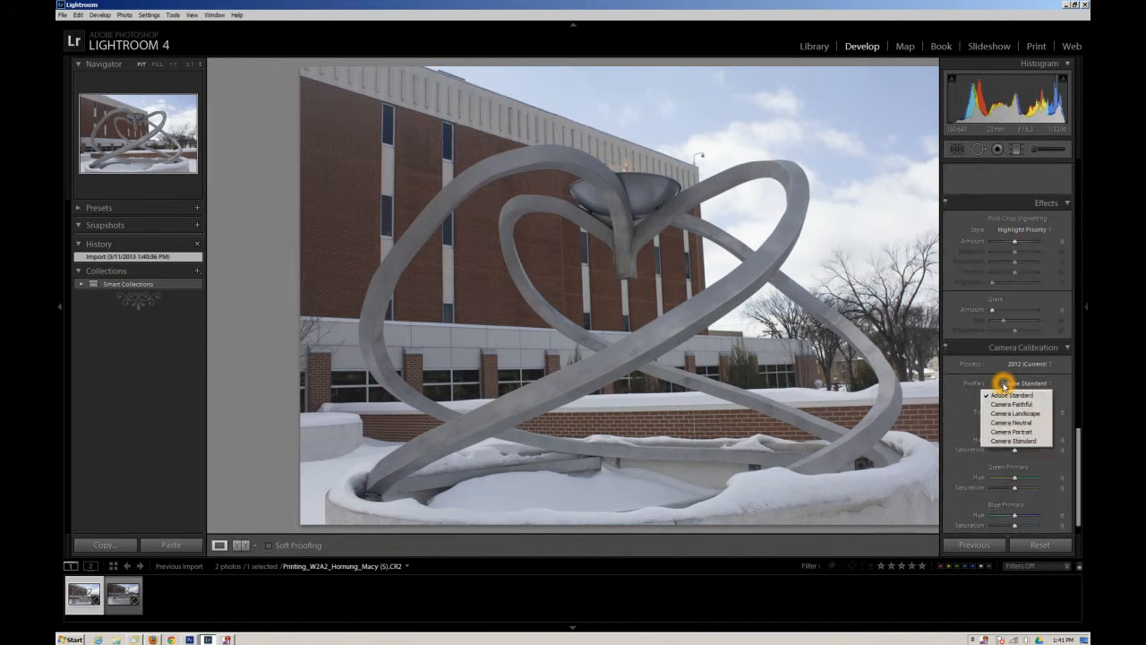
pyautogui.click(1032, 380)
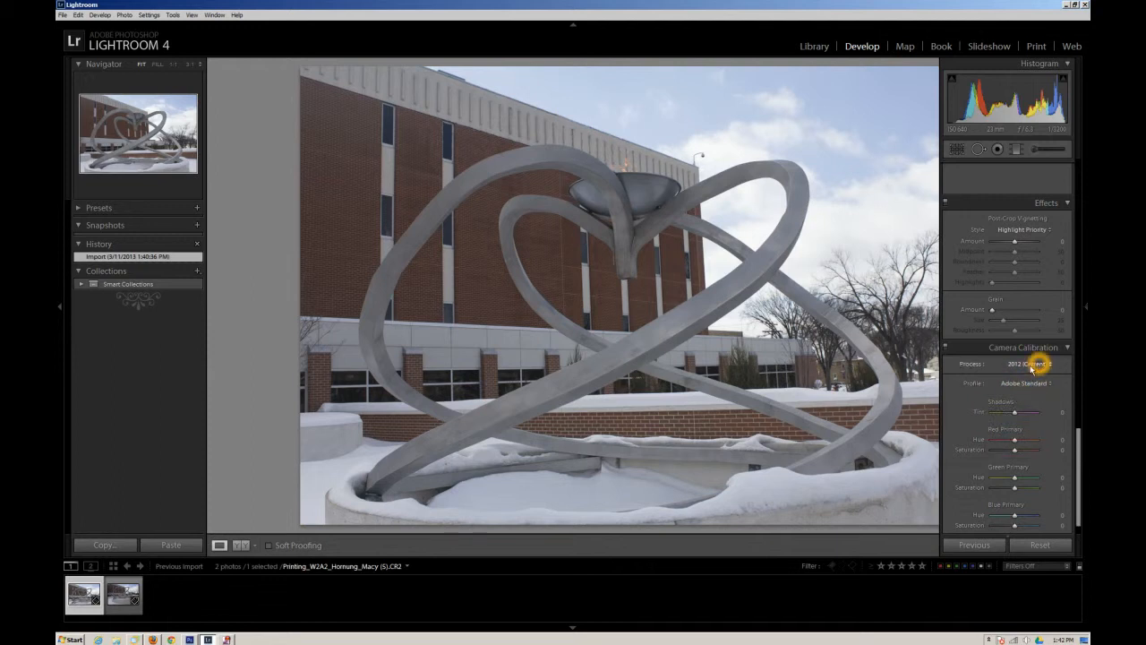
pyautogui.click(1041, 364)
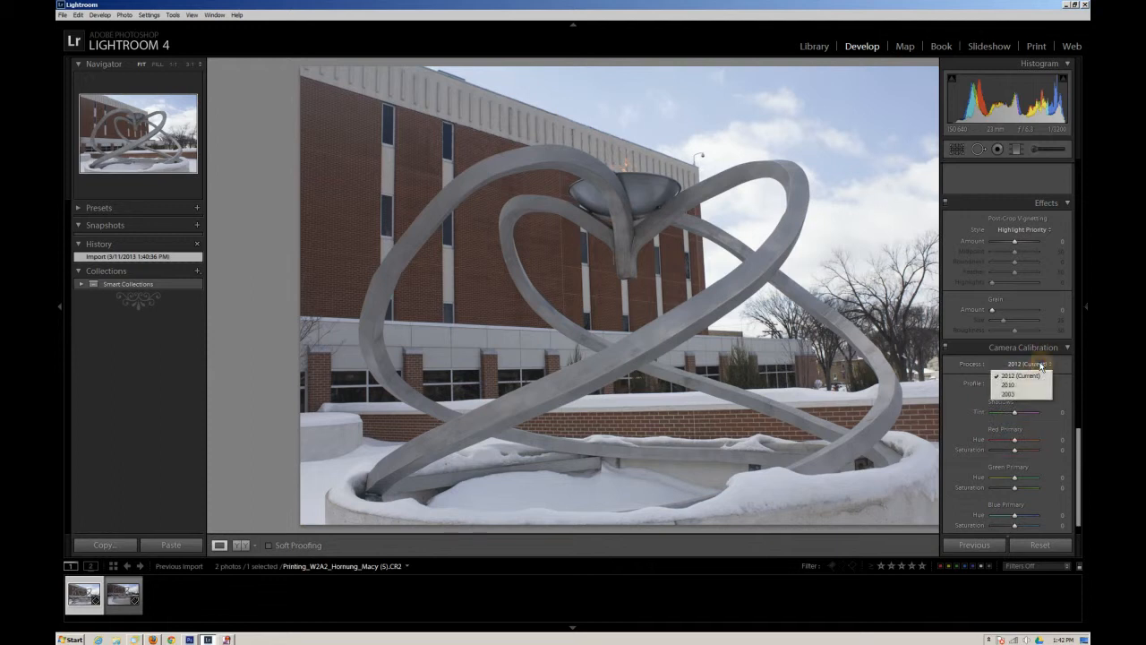
pyautogui.click(1004, 387)
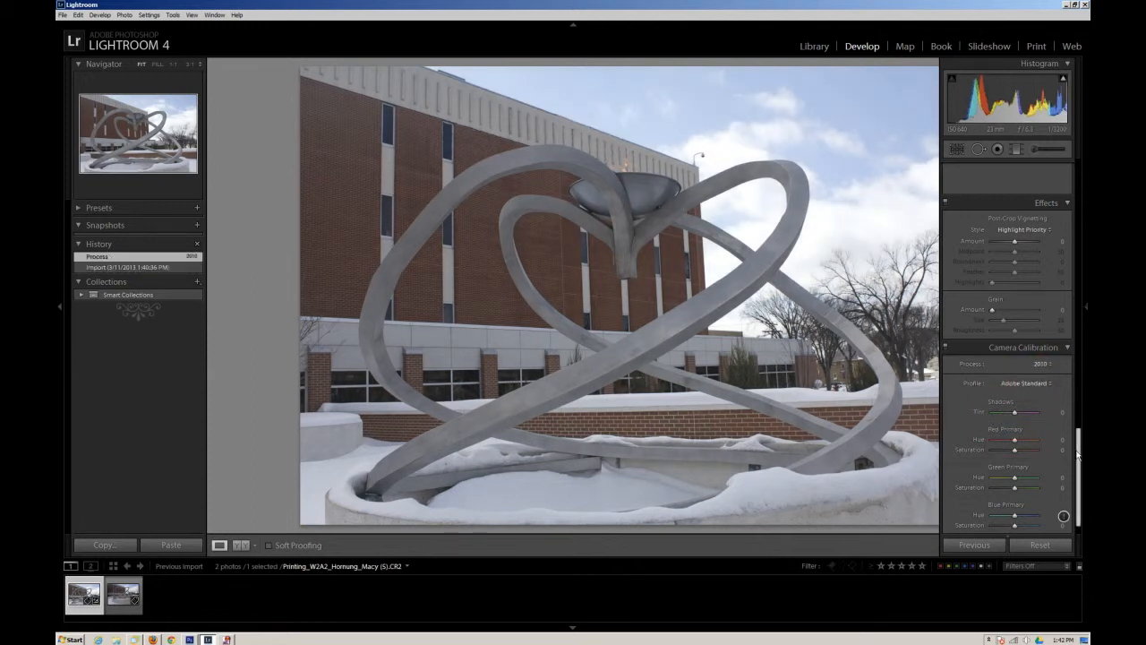
# - Examine the tone controls that the 2010 process offers in the Basic adjustments
pyautogui.moveTo(1079, 463); pyautogui.dragTo(1080, 197)
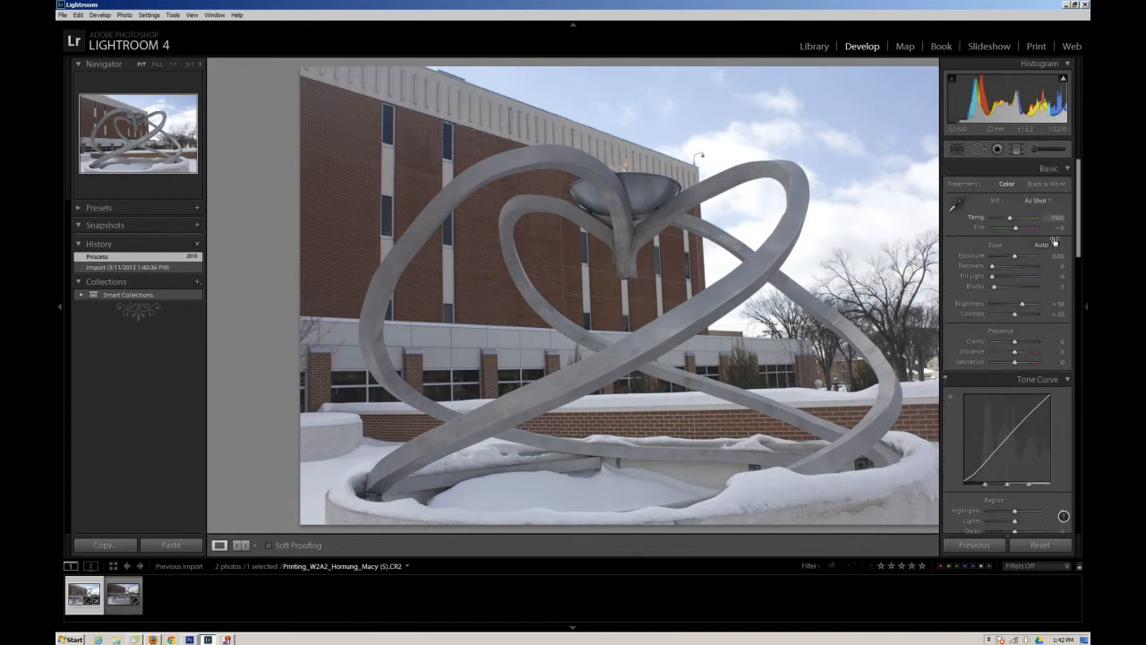
pyautogui.click(1029, 309)
pyautogui.click(1024, 303)
pyautogui.click(995, 301)
pyautogui.moveTo(1081, 244); pyautogui.dragTo(1065, 190)
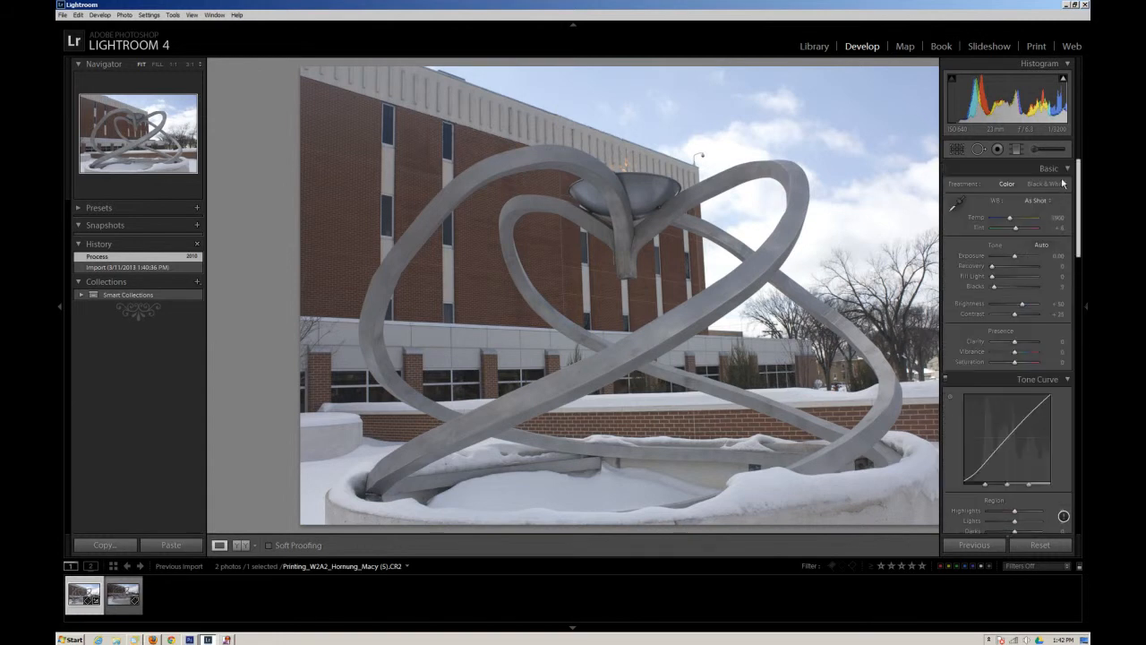
pyautogui.click(1011, 286)
pyautogui.click(1018, 284)
pyautogui.click(1081, 239)
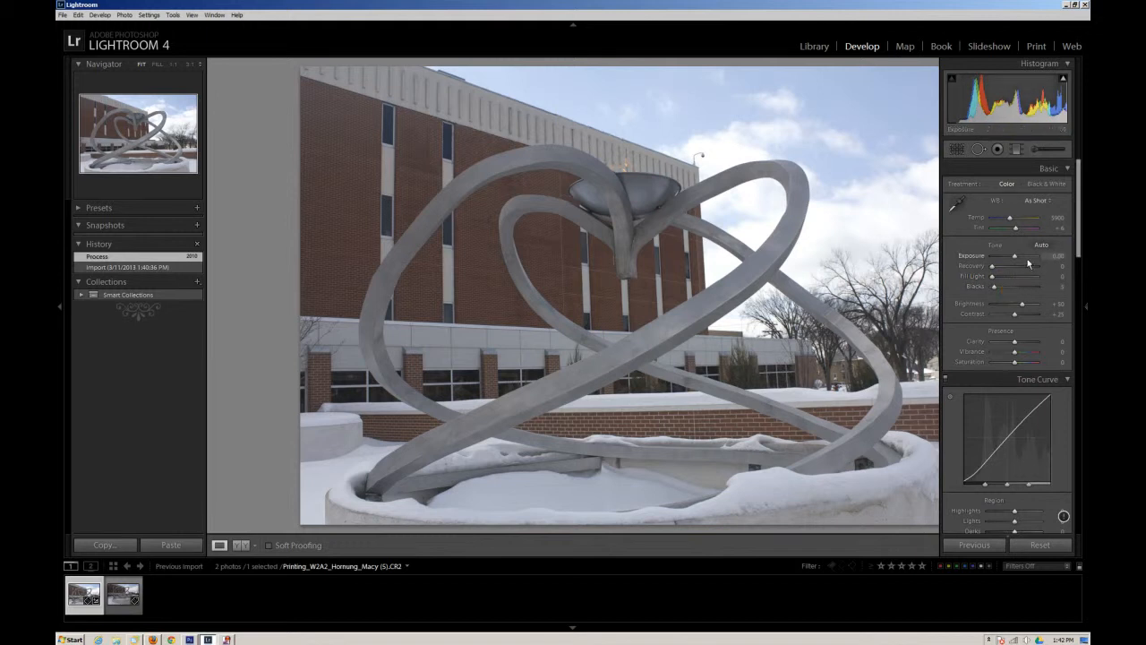
# - Try out different Exposure values under the 2010 process and return Exposure to 0.00
pyautogui.click(979, 289)
pyautogui.moveTo(1015, 258)
pyautogui.mouseDown()
pyautogui.moveTo(1026, 258)
pyautogui.moveTo(994, 258)
pyautogui.moveTo(1018, 257)
pyautogui.mouseUp()
pyautogui.click(1019, 257)
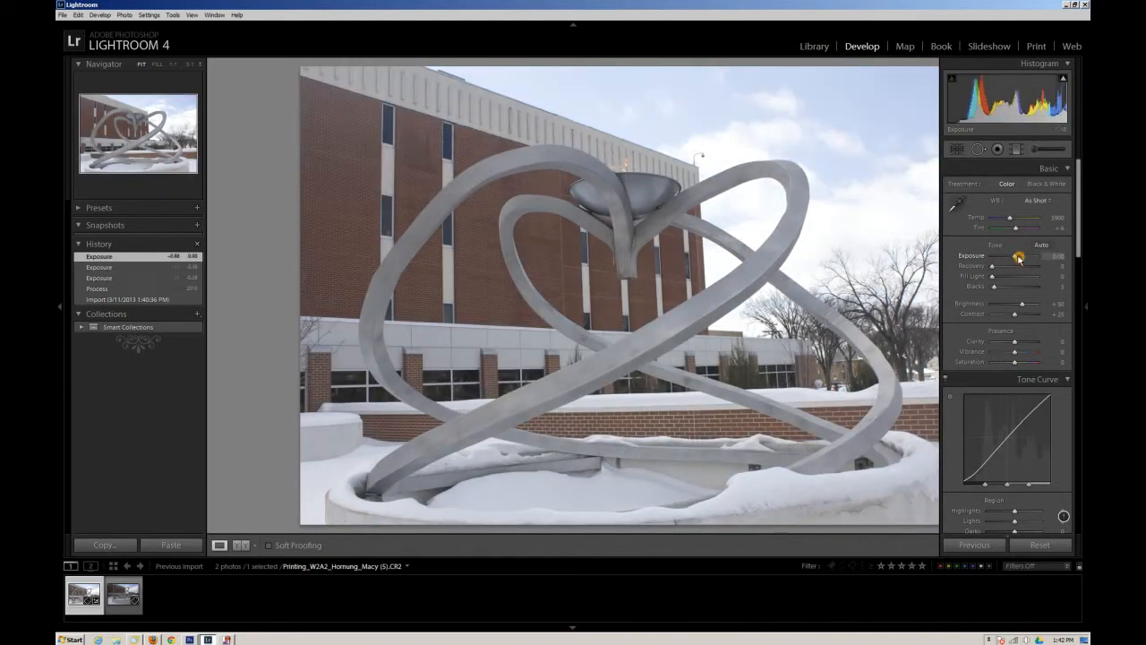
pyautogui.doubleClick(1017, 255)
# - Switch the Camera Calibration process version back to 2012 (Current) and return to the Basic adjustments
pyautogui.moveTo(1075, 259); pyautogui.dragTo(1080, 544)
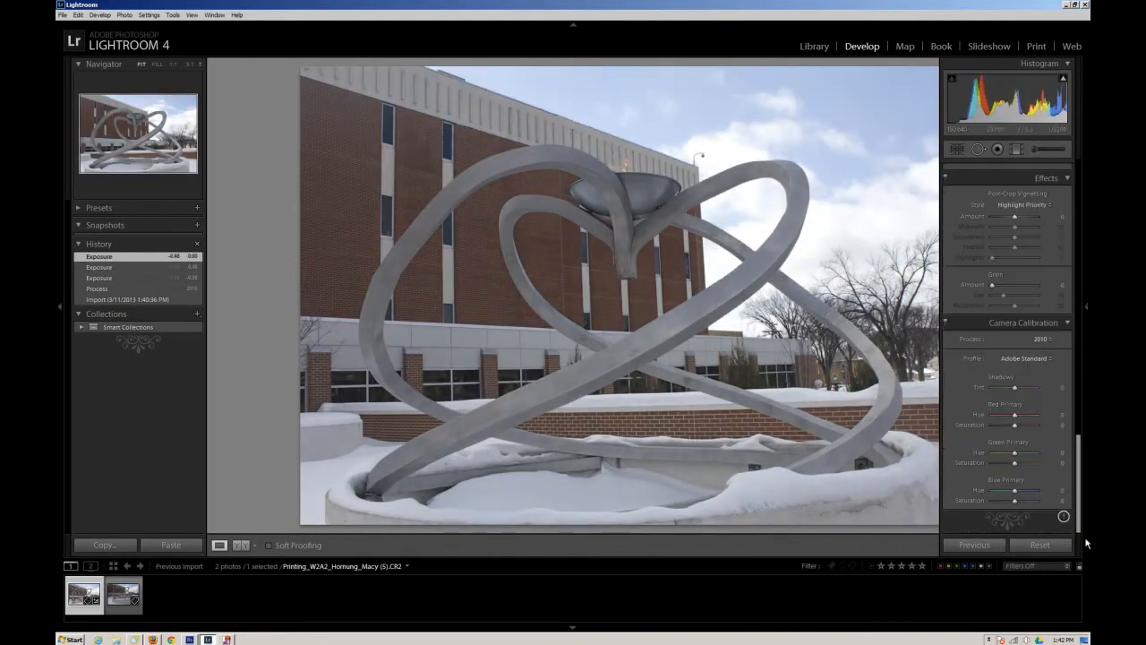
pyautogui.click(1039, 360)
pyautogui.click(1045, 339)
pyautogui.click(1030, 351)
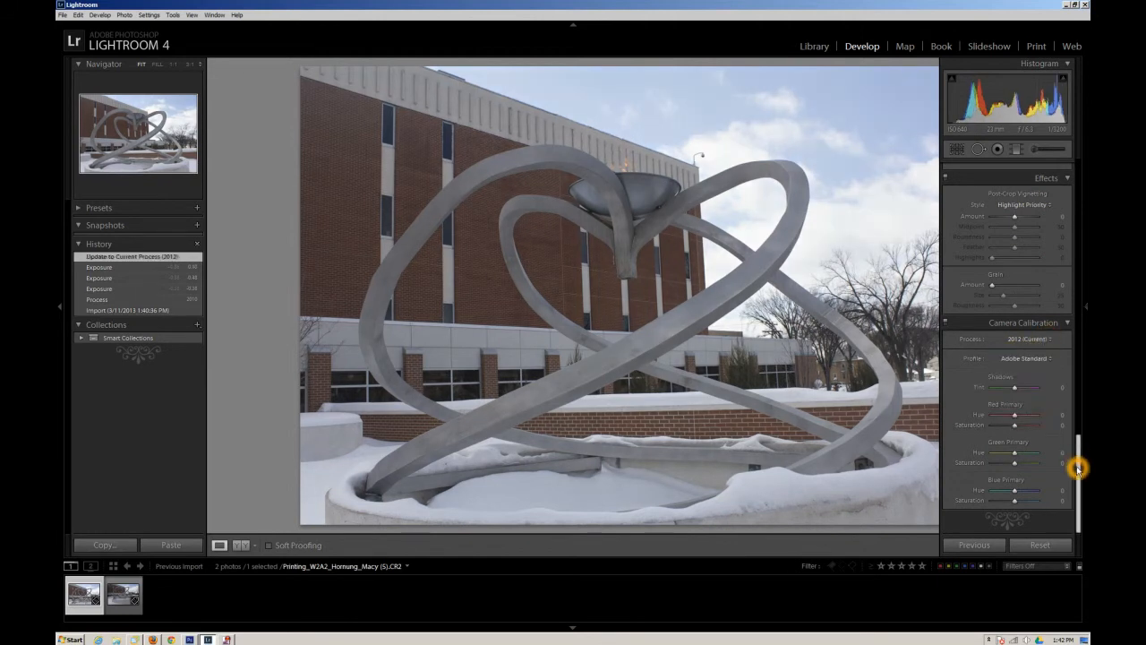
pyautogui.moveTo(1078, 469); pyautogui.dragTo(1078, 197)
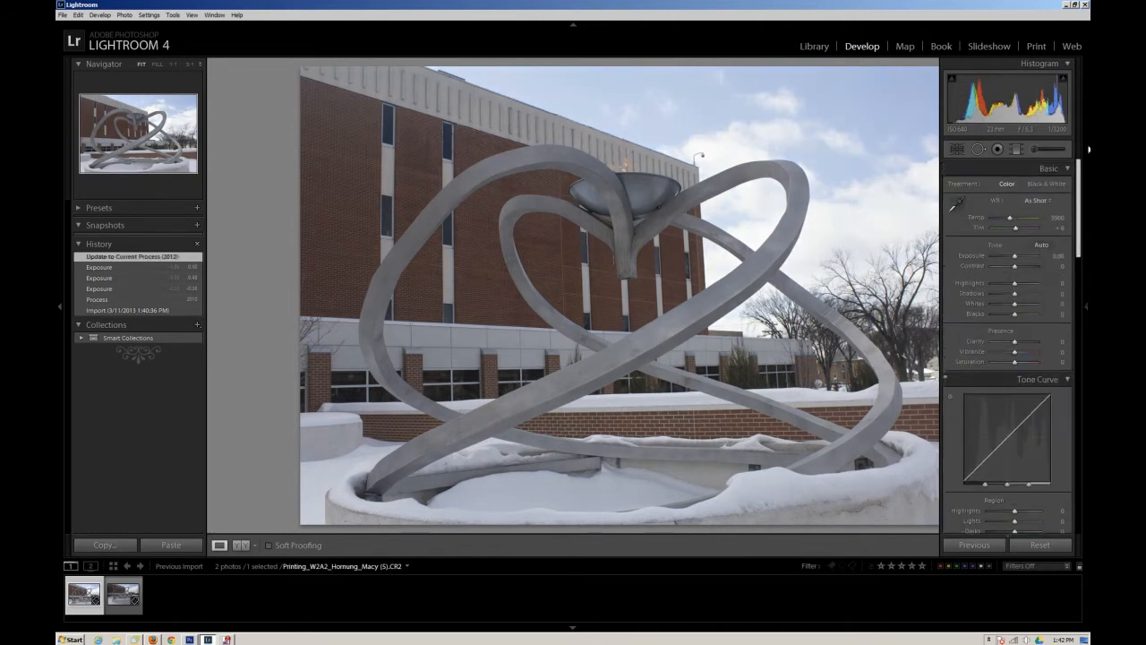
# - Try a small Highlights change, return Highlights to 0, and briefly hide the adjustment controls
pyautogui.moveTo(1016, 284)
pyautogui.mouseDown()
pyautogui.moveTo(1003, 284)
pyautogui.moveTo(1014, 285)
pyautogui.mouseUp()
pyautogui.click(1015, 285)
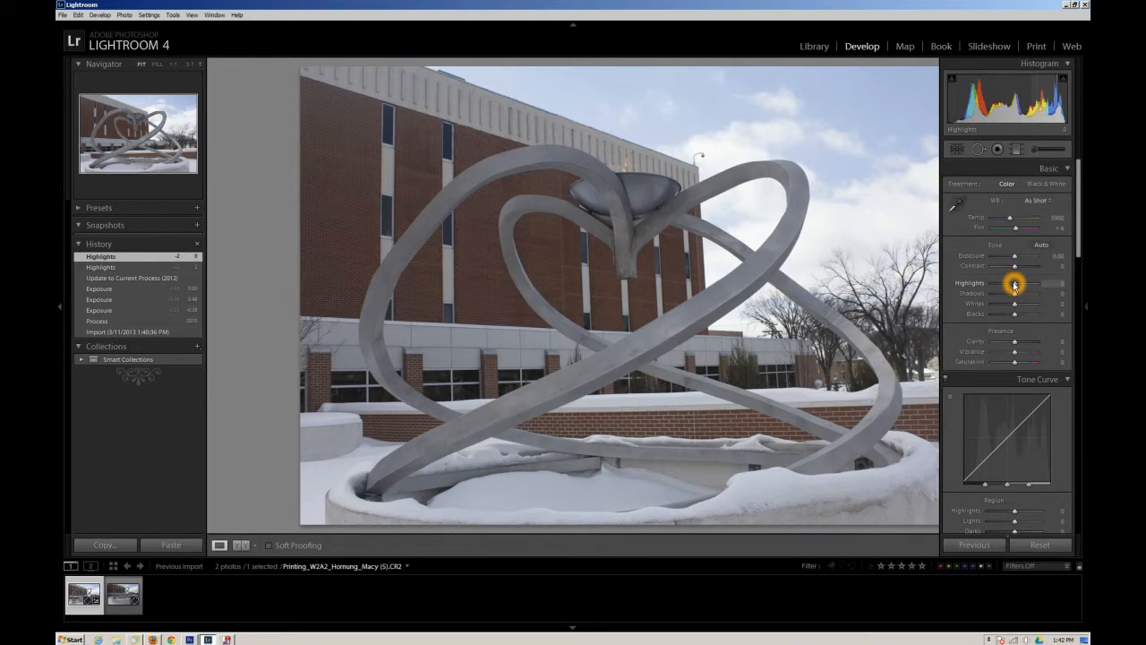
pyautogui.press('F8')
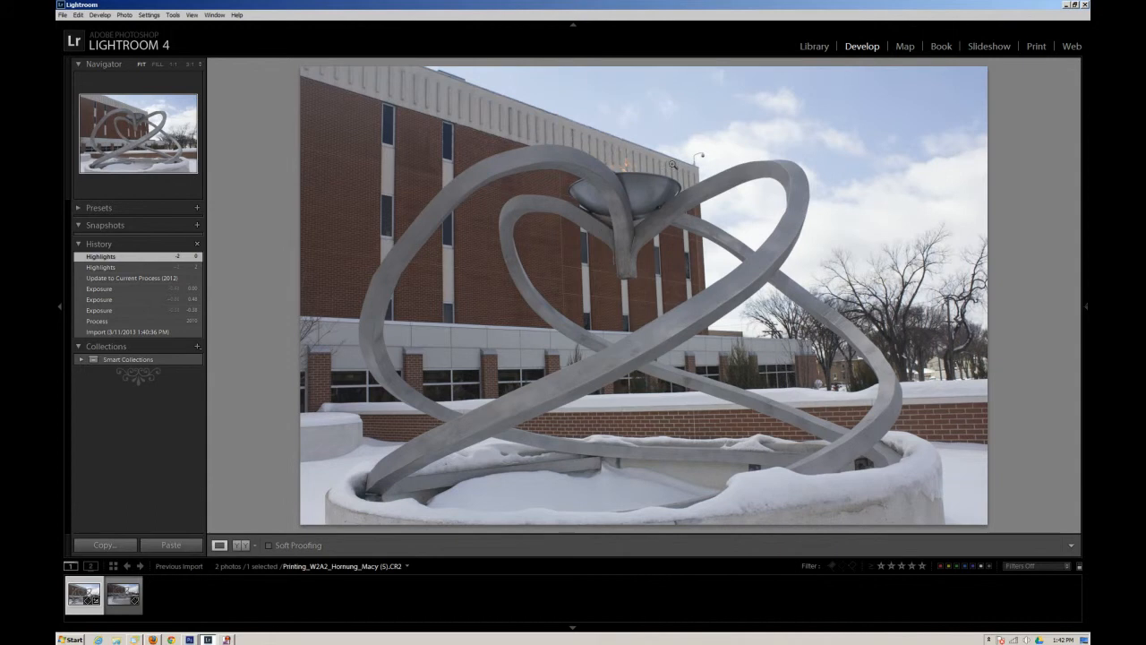
pyautogui.click(1086, 305)
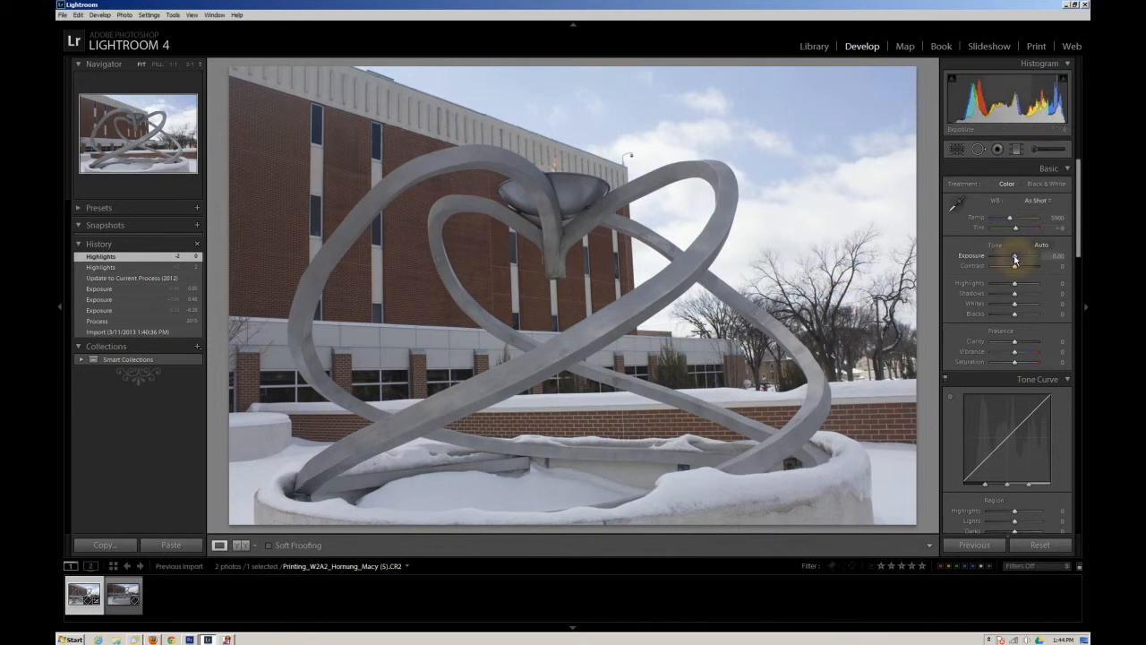
# - Set Exposure to +0.95 and turn on the highlight clipping warning to check the edges against the sky
pyautogui.moveTo(1014, 258); pyautogui.dragTo(1018, 258)
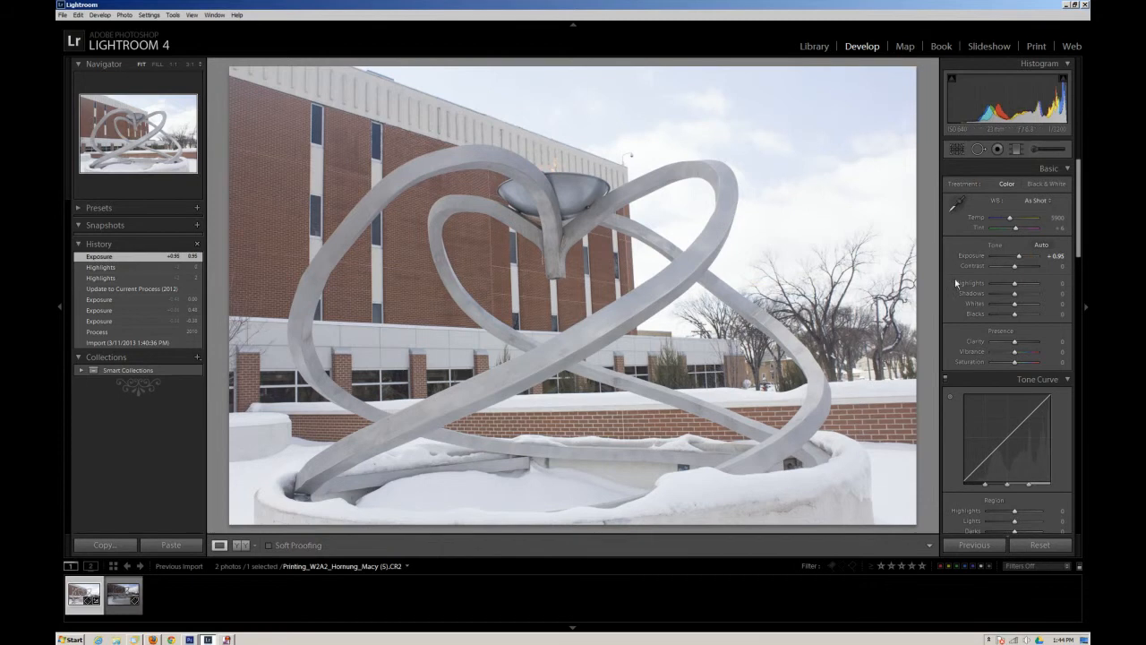
pyautogui.click(1066, 81)
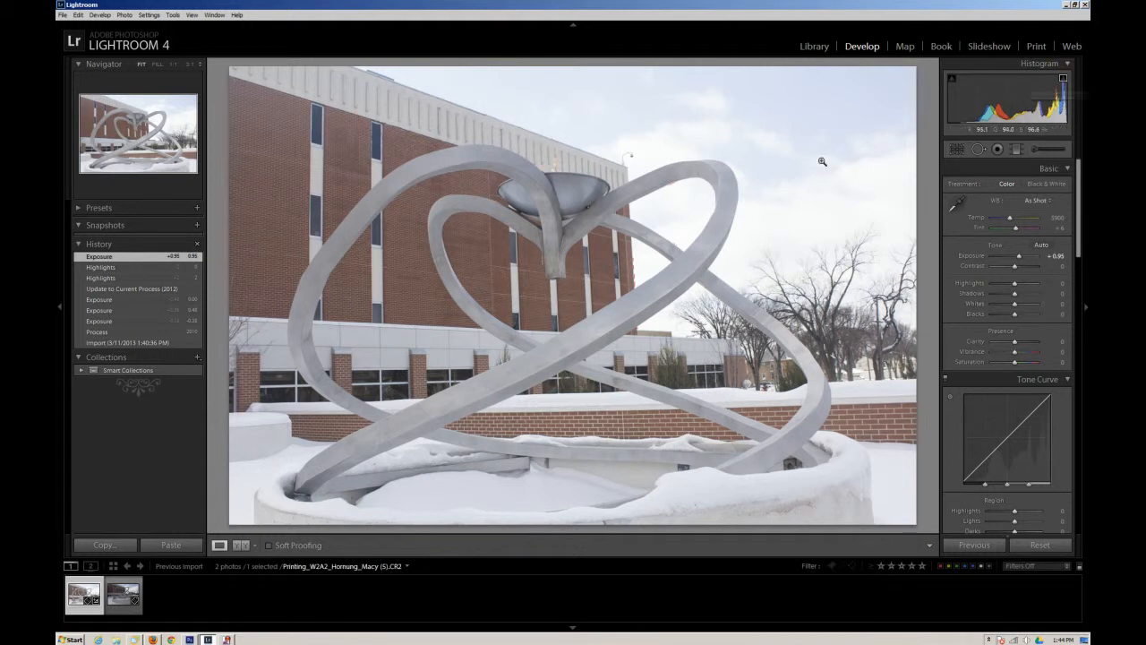
pyautogui.click(670, 247)
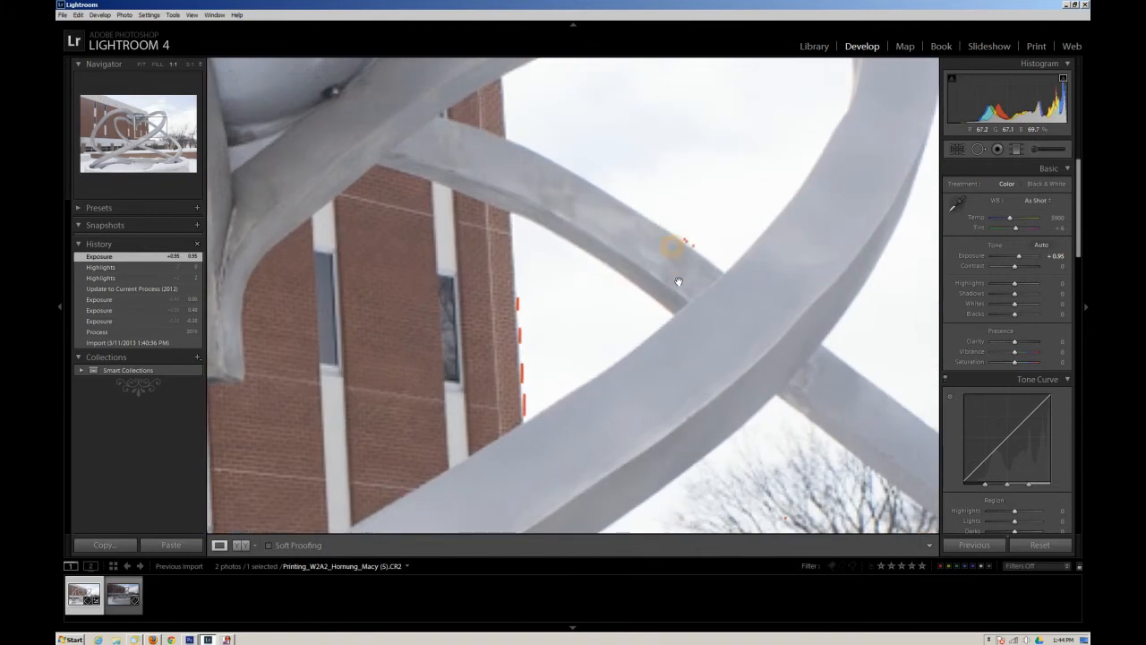
pyautogui.click(651, 259)
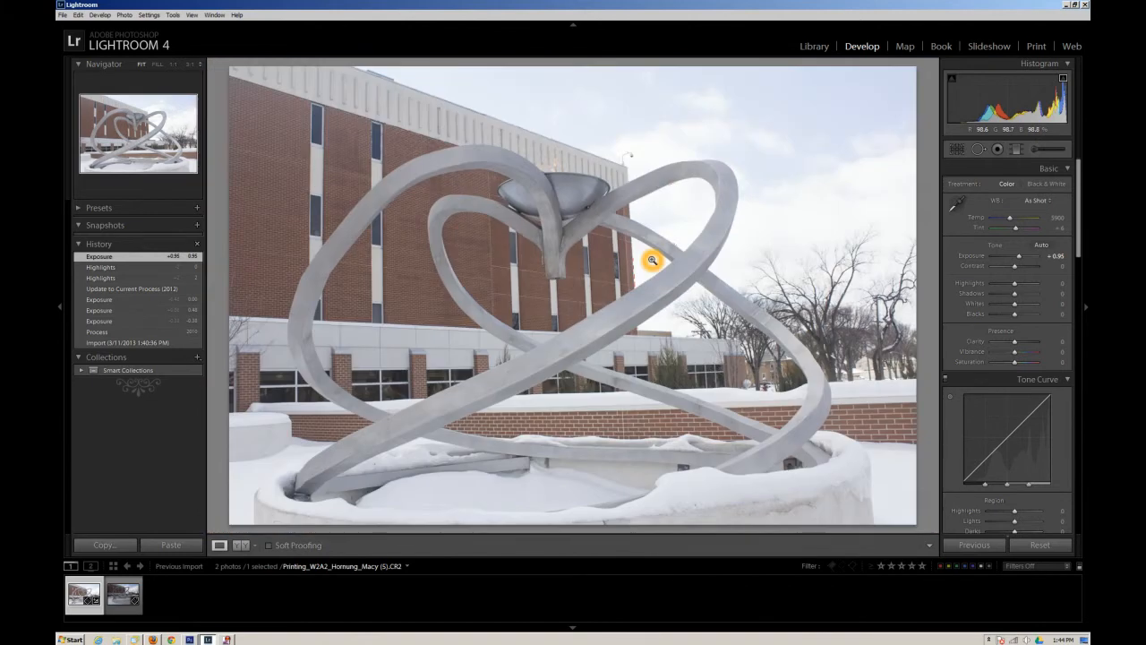
# - Deepen the dark tones of the photo by setting Blacks to -43
pyautogui.click(958, 131)
pyautogui.moveTo(1014, 317); pyautogui.dragTo(1005, 317)
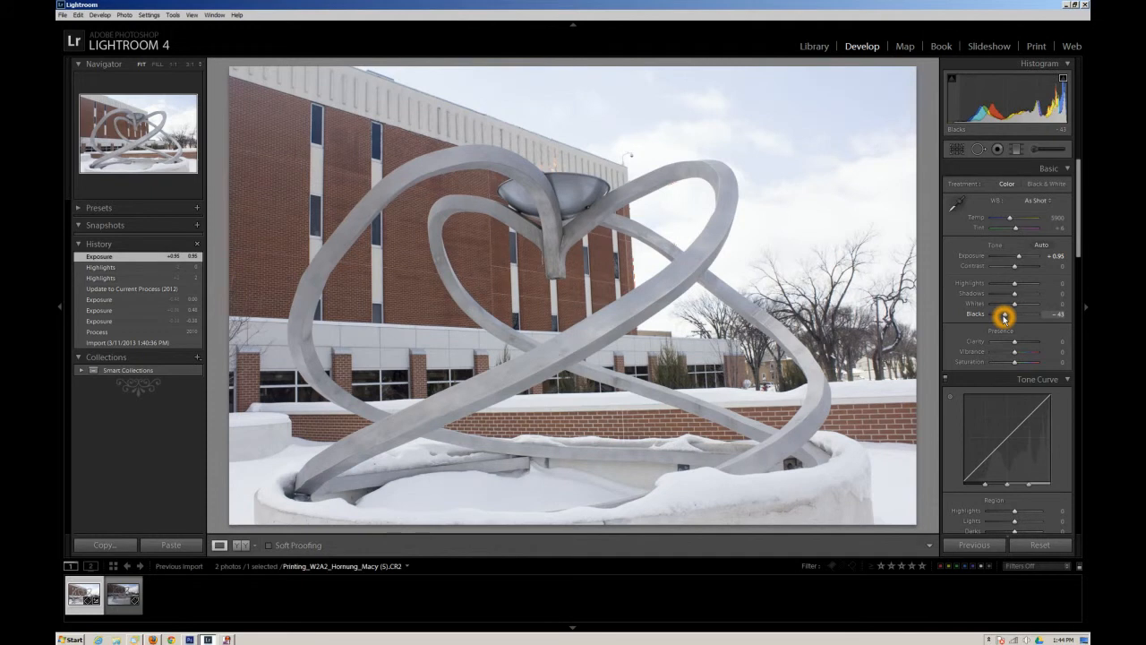
pyautogui.moveTo(1005, 317); pyautogui.dragTo(1004, 317)
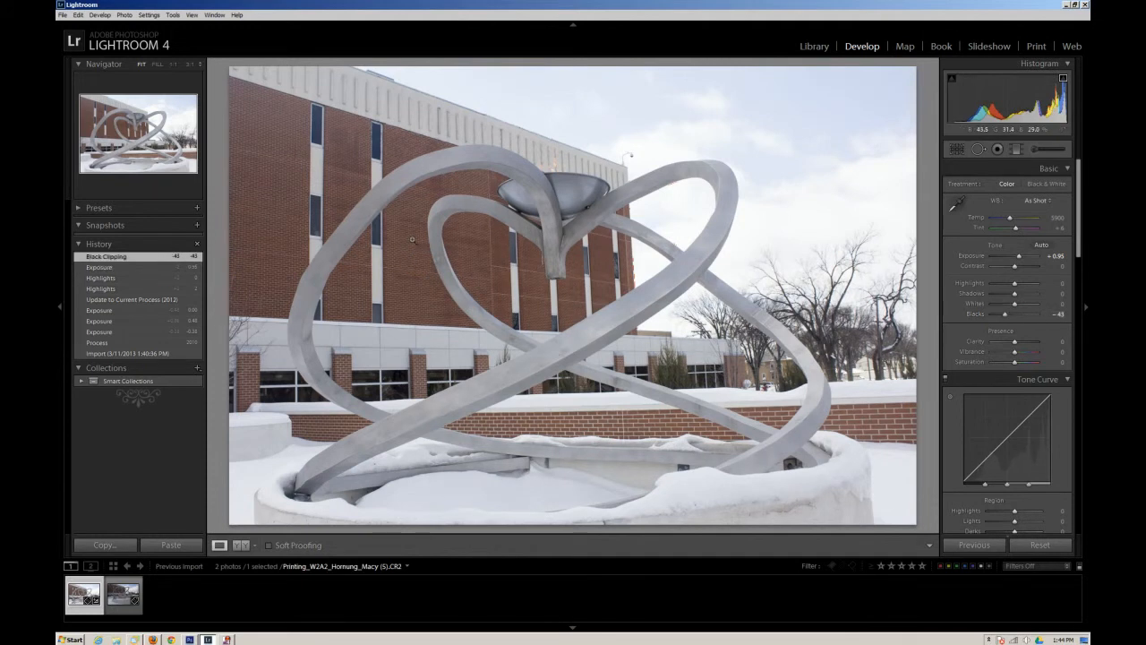
pyautogui.click(414, 295)
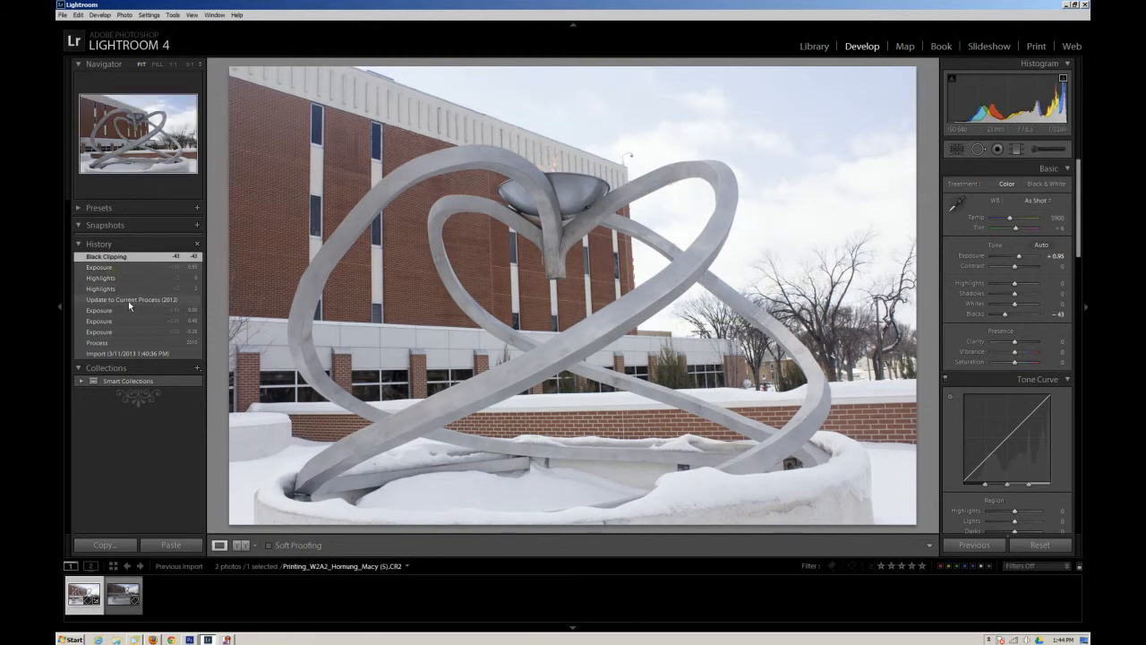
# - Compare the imported original with the edited photo by switching history states, ending on the Black Clipping state
pyautogui.click(135, 354)
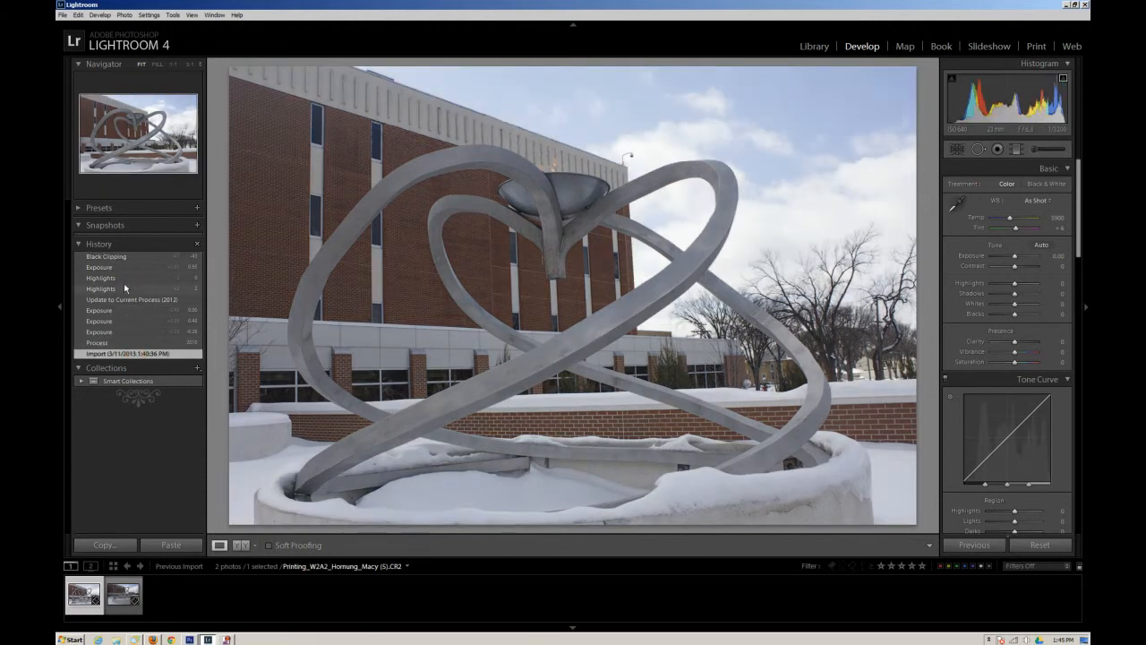
pyautogui.click(128, 258)
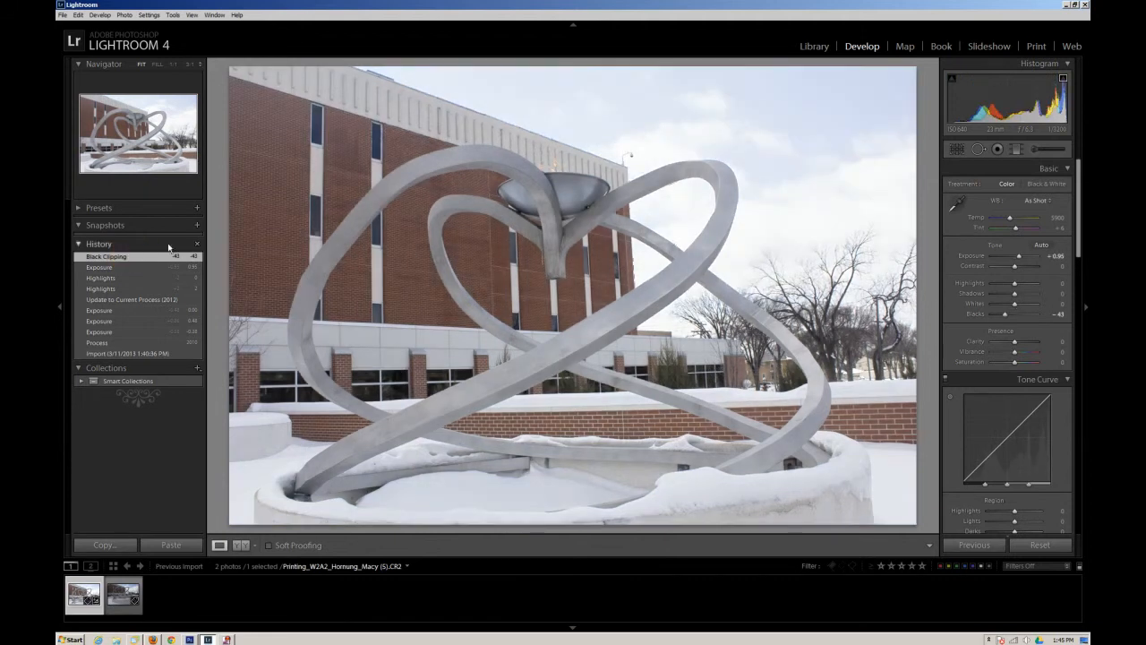
pyautogui.click(128, 354)
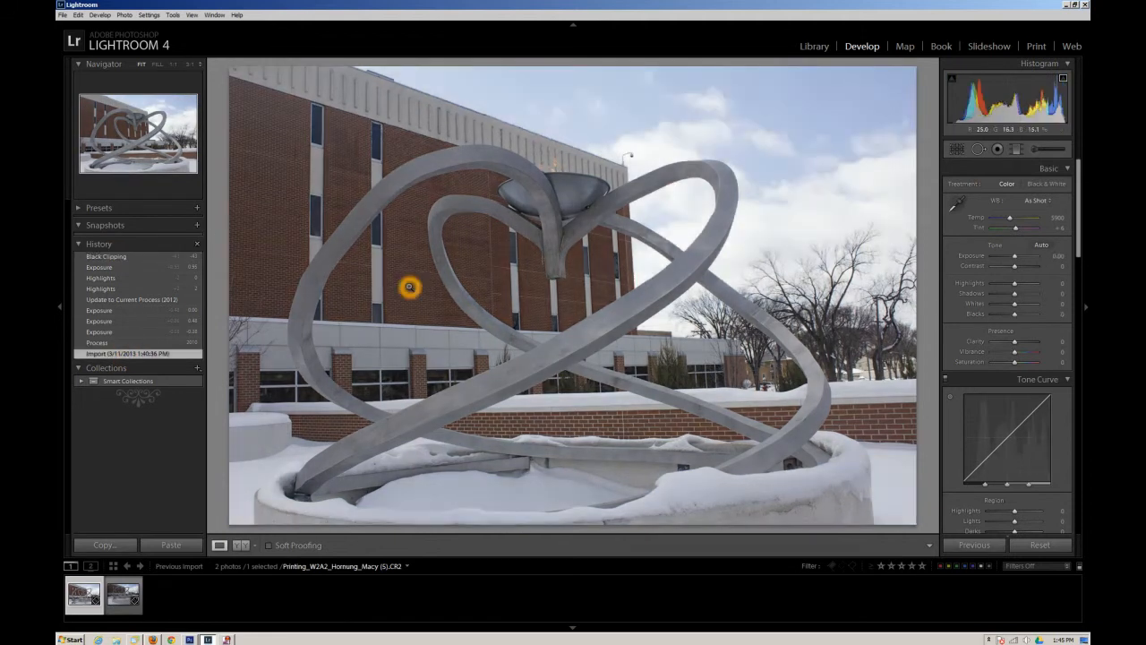
pyautogui.click(128, 257)
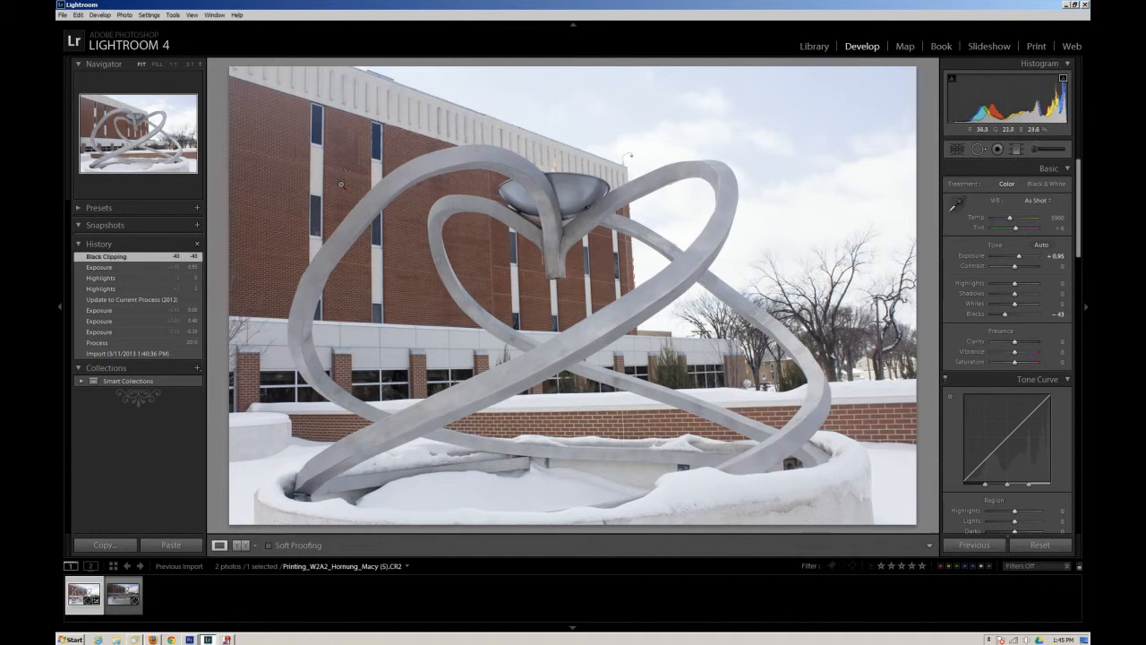
# - Set Blacks to -48 and check the sculpture at 1:1
pyautogui.click(1004, 315)
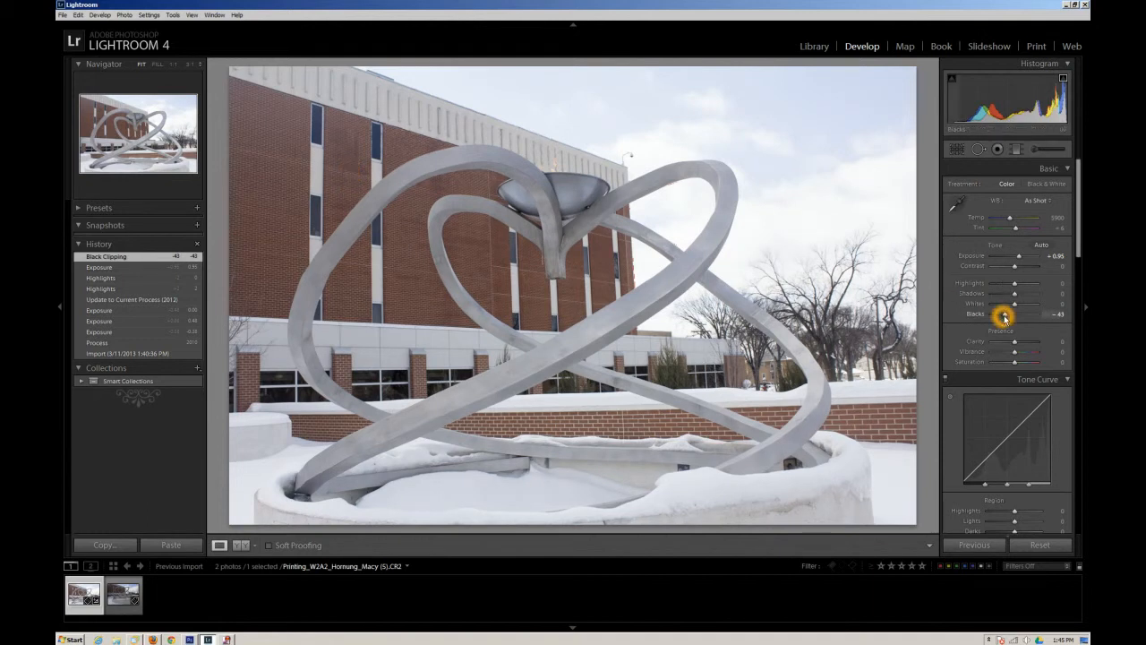
pyautogui.moveTo(1005, 315); pyautogui.dragTo(1004, 316)
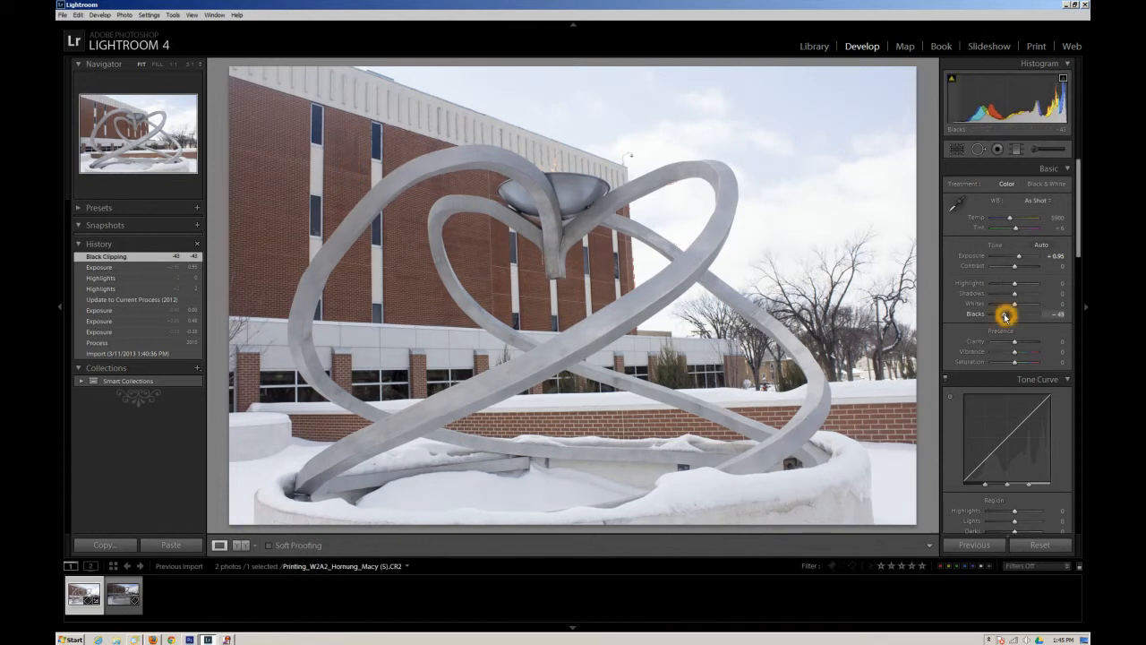
pyautogui.click(647, 218)
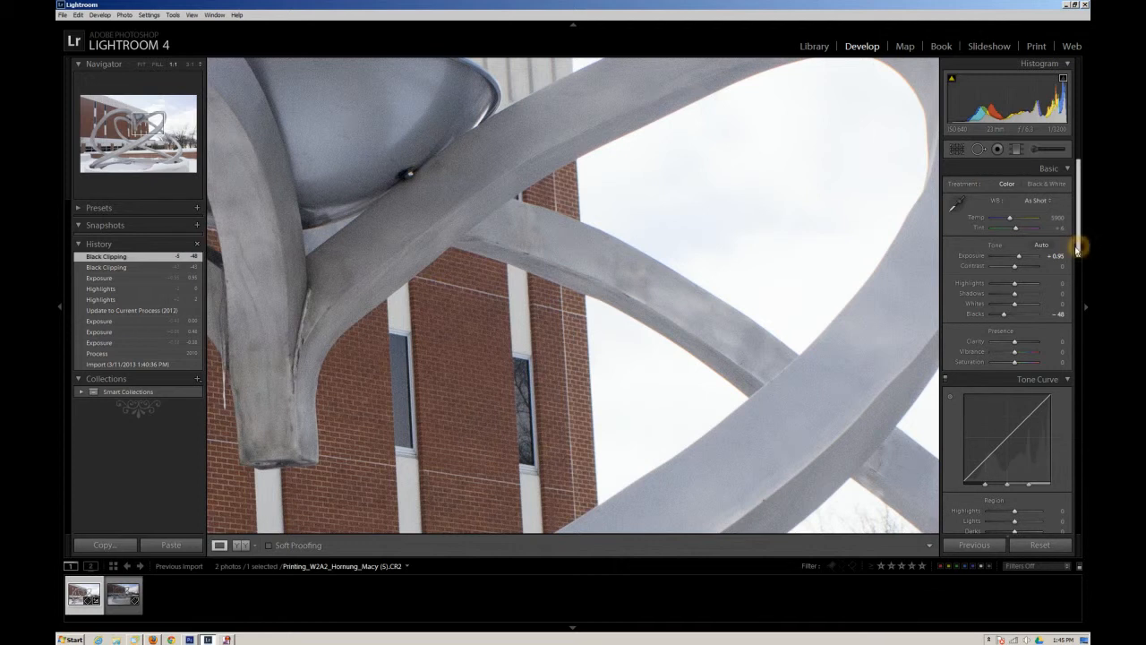
pyautogui.click(878, 223)
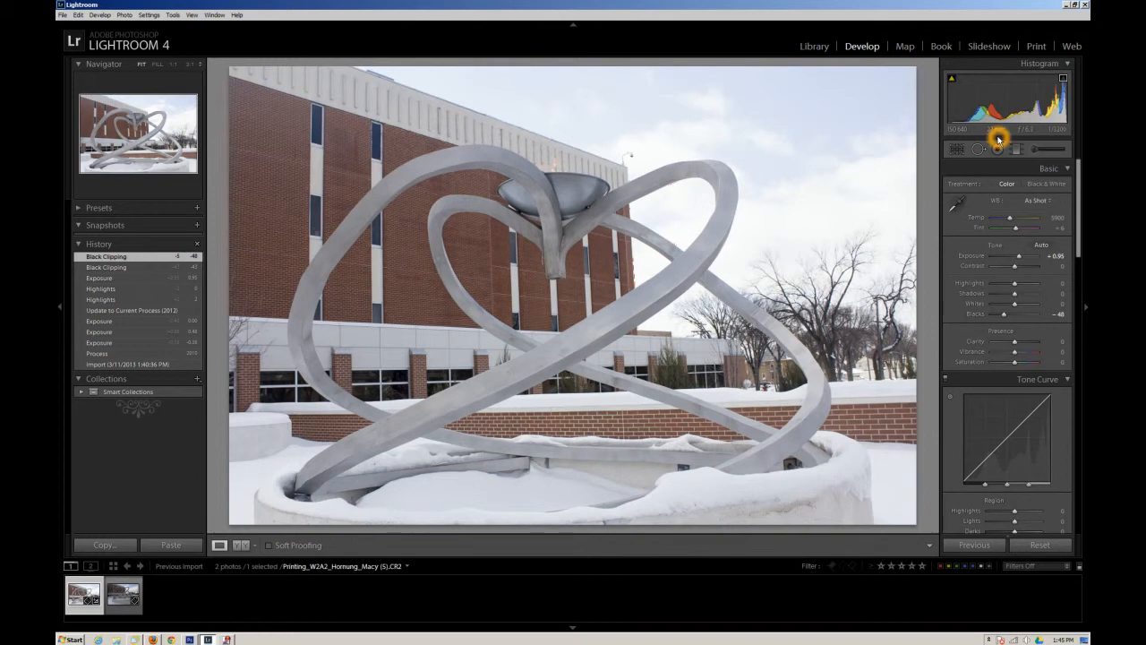
# - Inspect the color fringing on the sculpture edges and tree branches, and enable Remove Chromatic Aberration in the lens corrections
pyautogui.click(660, 243)
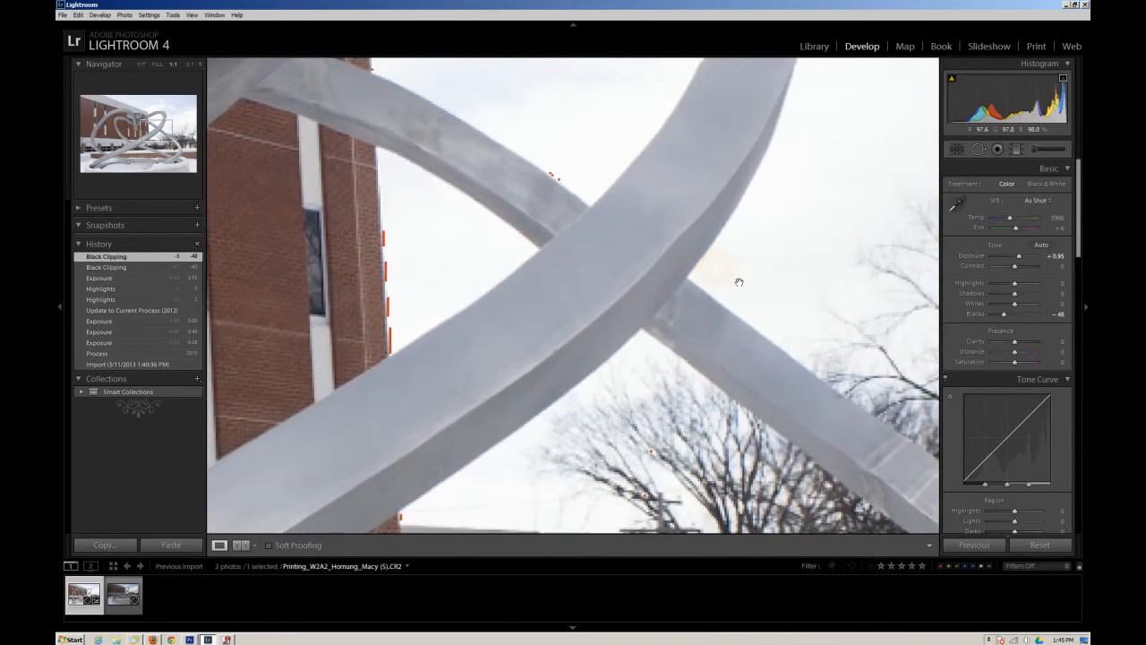
pyautogui.moveTo(1077, 248); pyautogui.dragTo(1084, 443)
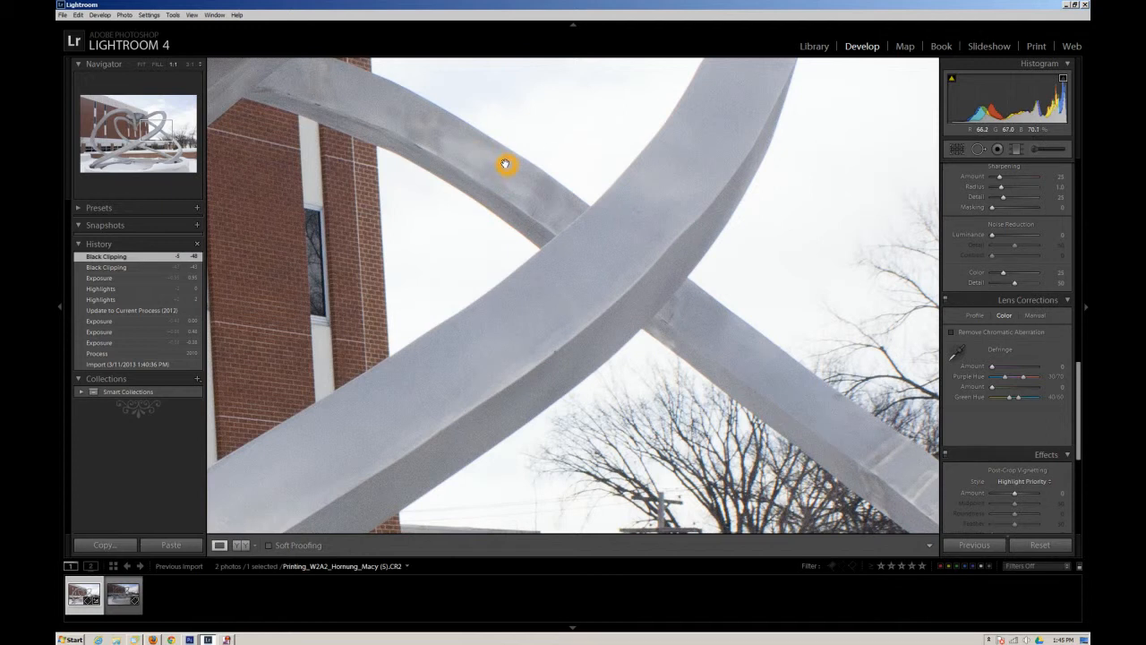
pyautogui.moveTo(851, 353); pyautogui.dragTo(515, 222)
pyautogui.click(612, 144)
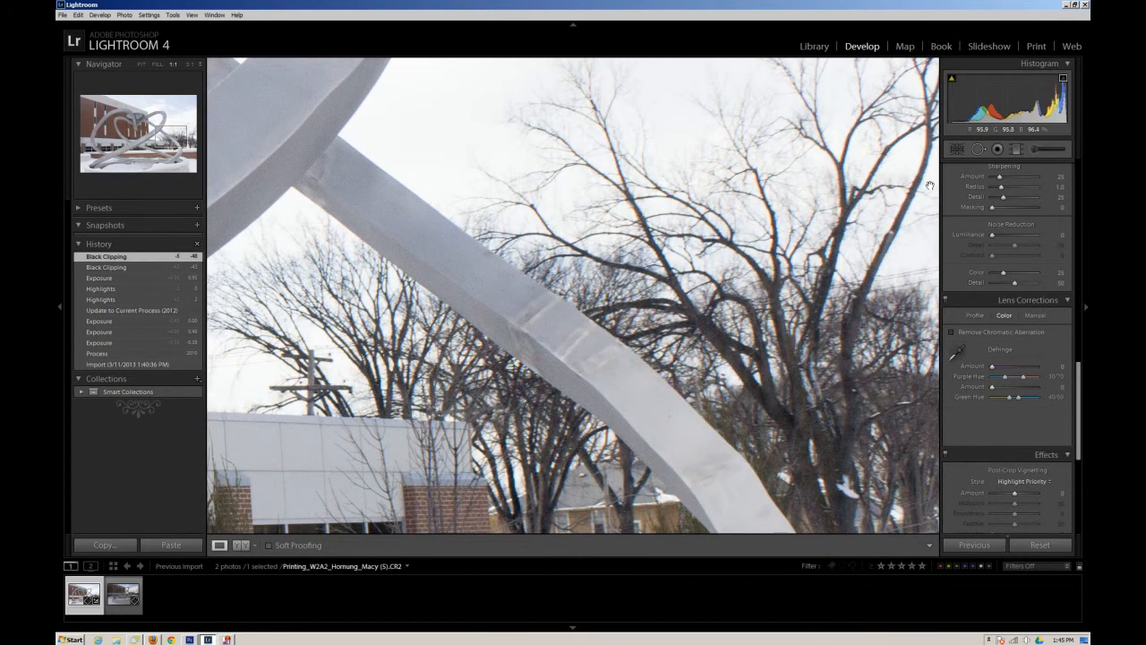
pyautogui.click(873, 265)
pyautogui.moveTo(417, 209); pyautogui.dragTo(552, 255)
pyautogui.click(1017, 381)
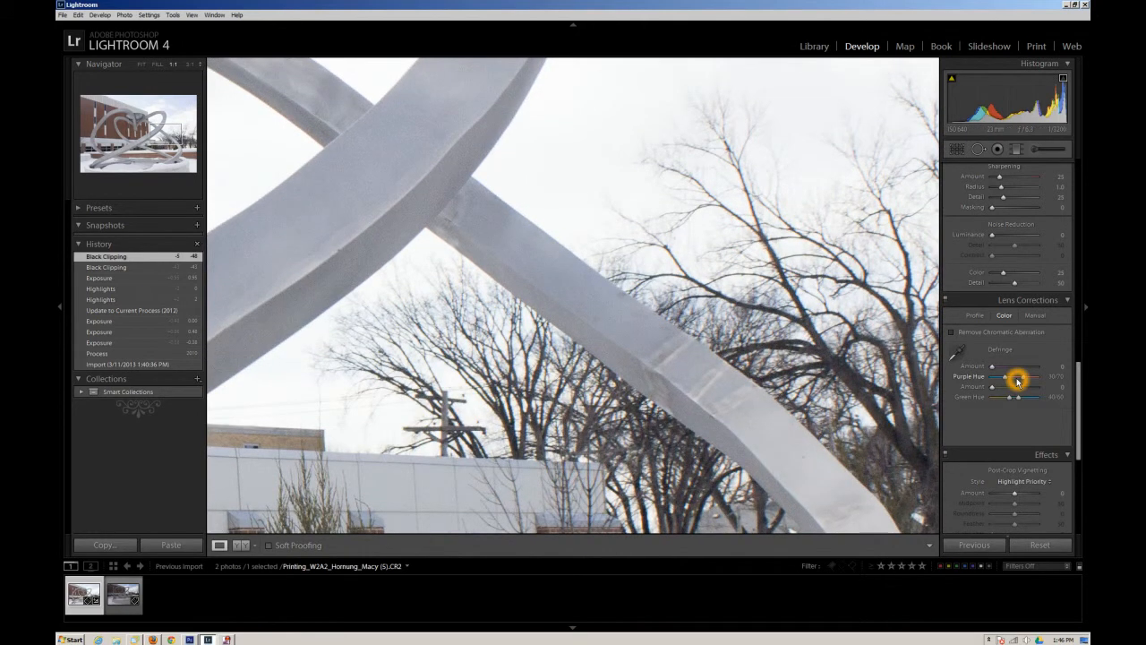
pyautogui.click(953, 335)
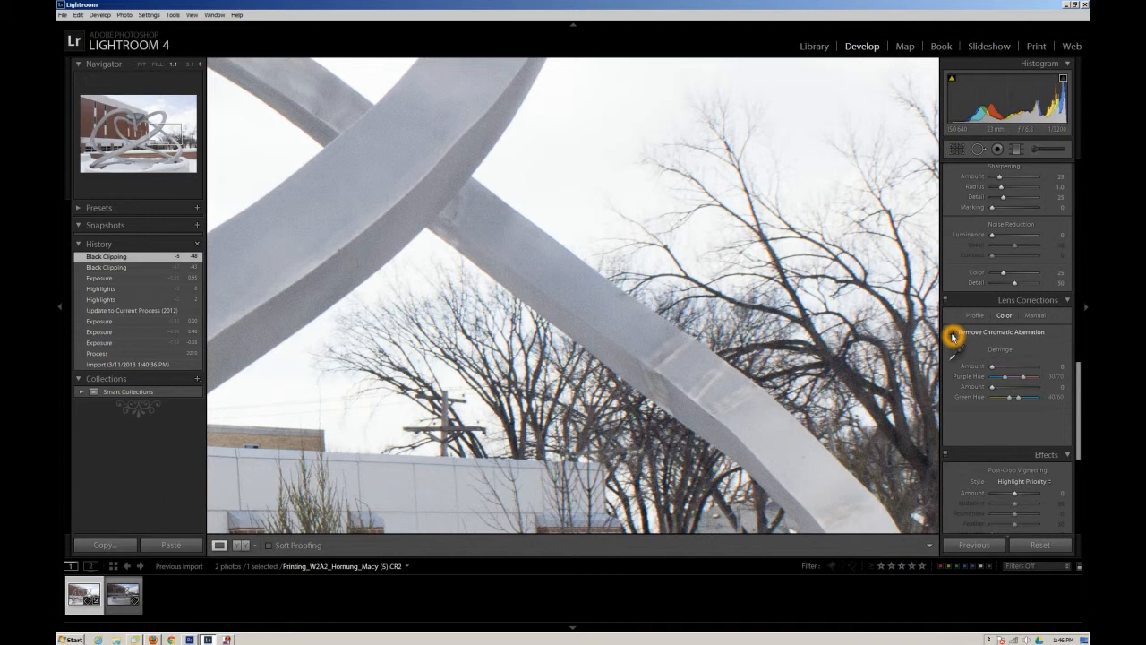
# - Toggle Remove Chromatic Aberration on and off to compare the fringing on the tree branches, leaving it enabled
pyautogui.click(948, 332)
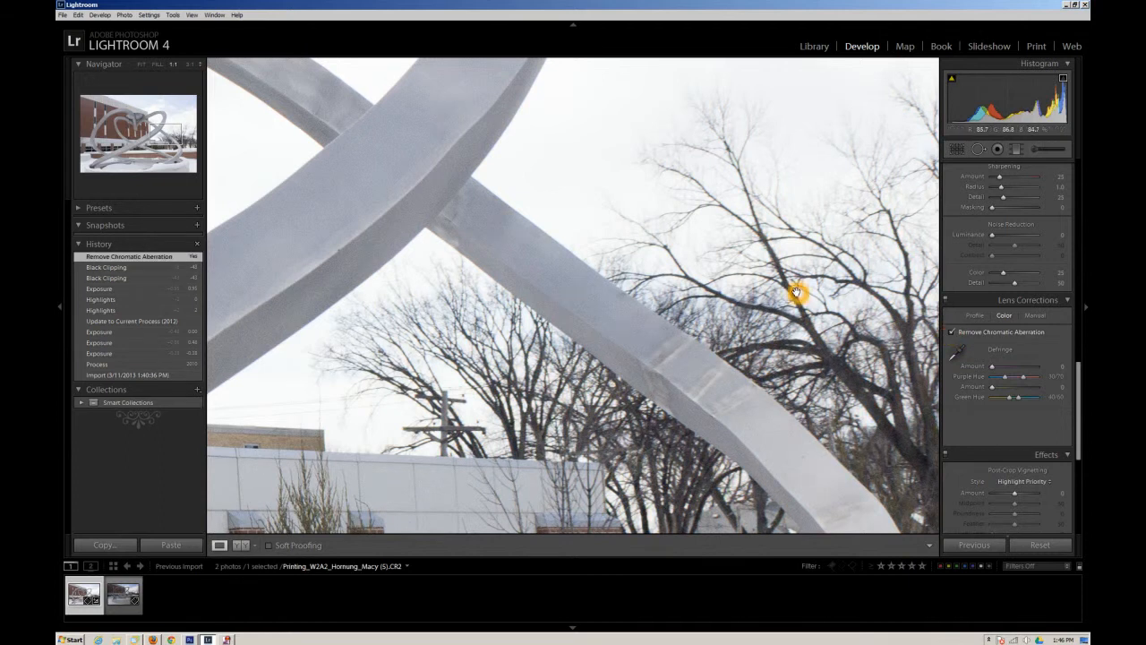
pyautogui.moveTo(550, 277)
pyautogui.mouseDown()
pyautogui.moveTo(796, 461)
pyautogui.moveTo(609, 304)
pyautogui.moveTo(568, 290)
pyautogui.mouseUp()
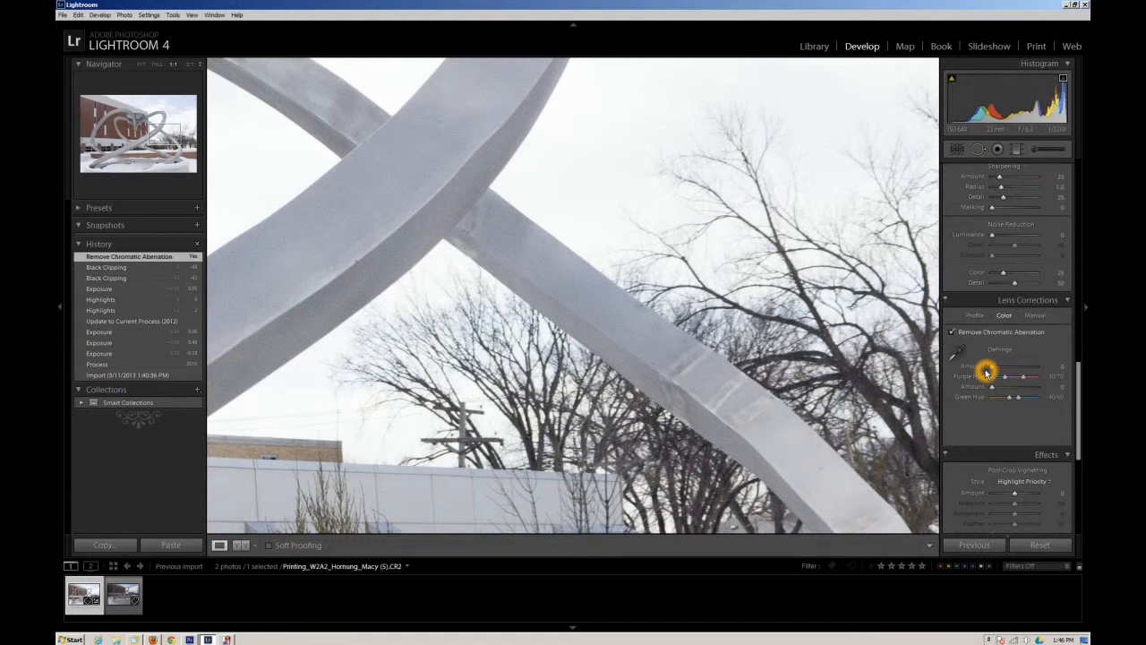
pyautogui.click(951, 331)
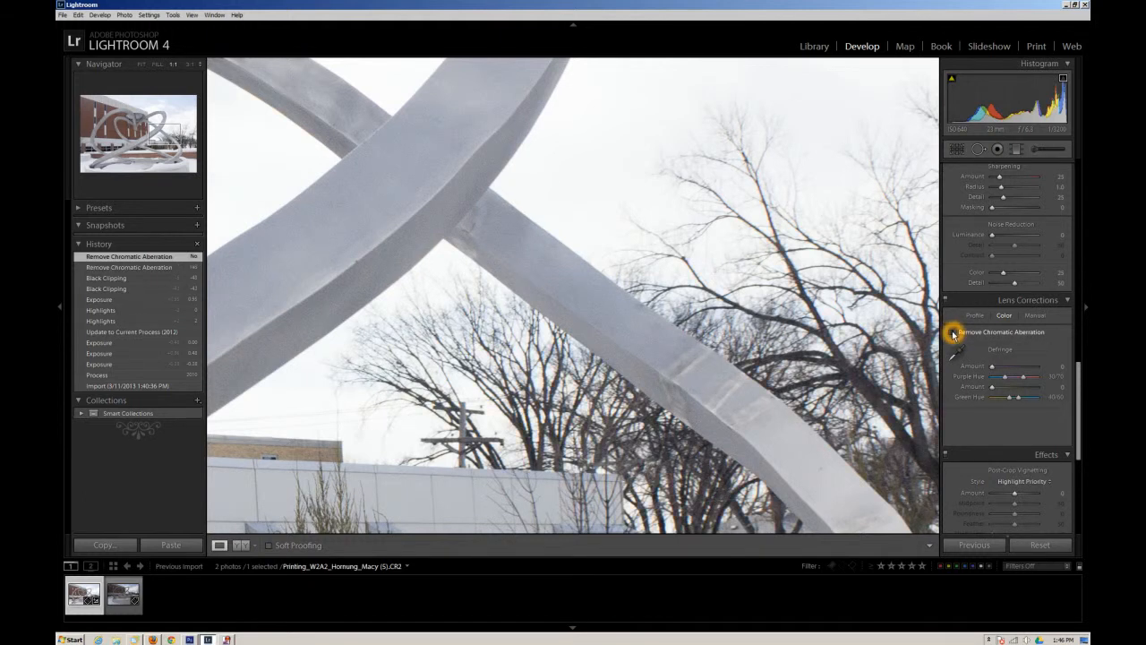
pyautogui.click(762, 217)
pyautogui.click(951, 333)
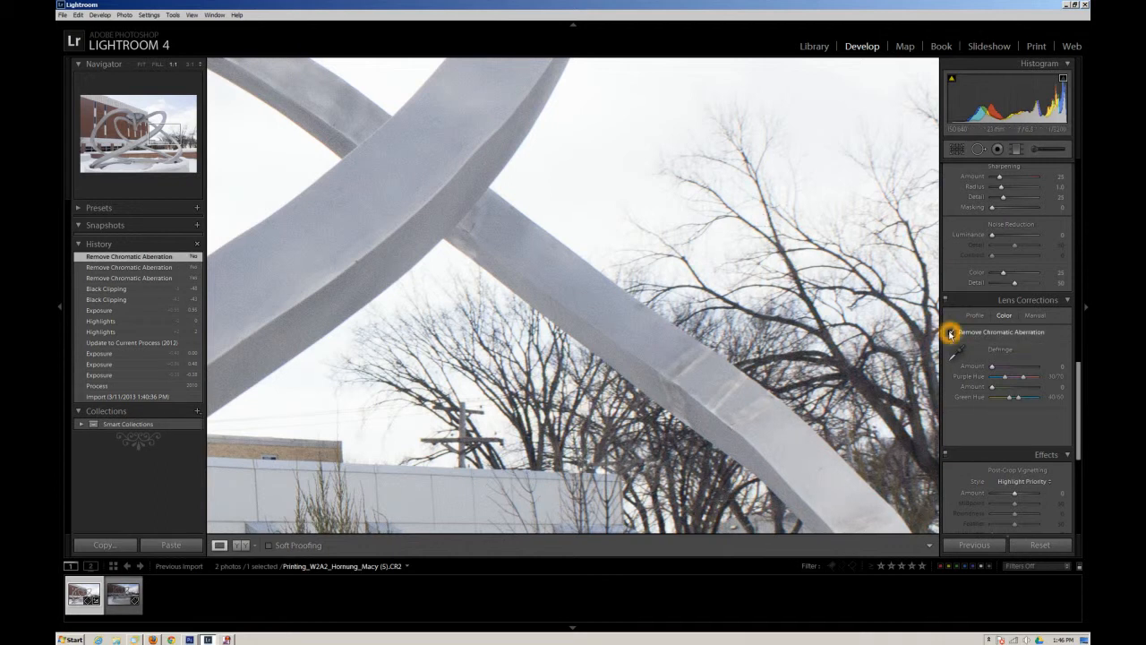
pyautogui.click(951, 333)
pyautogui.click(951, 333)
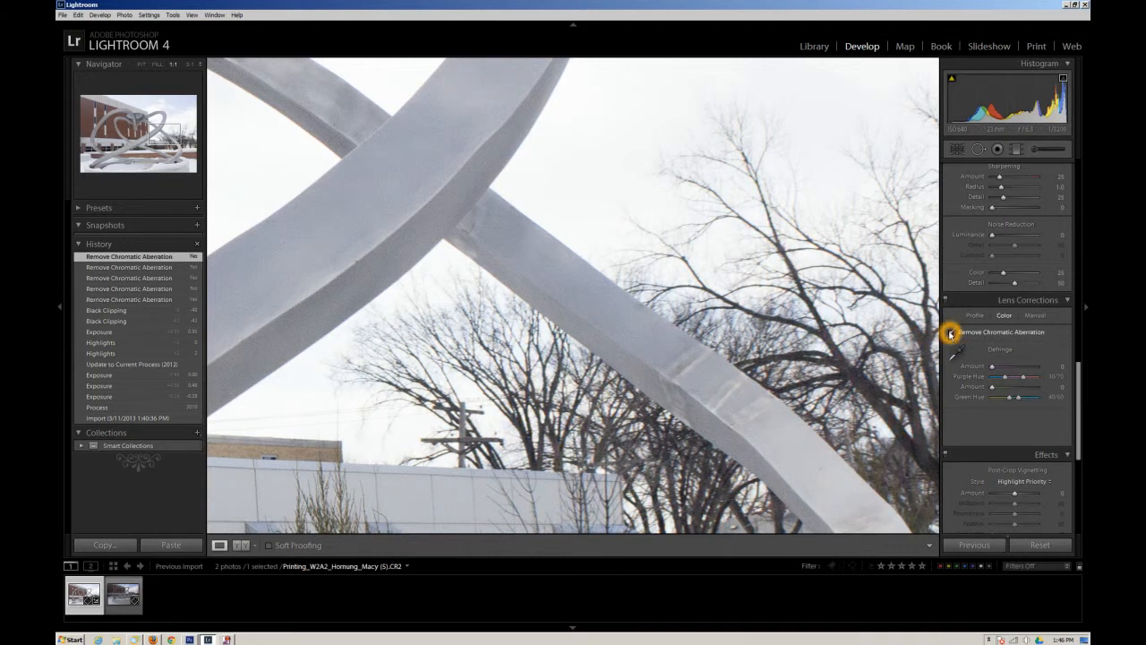
pyautogui.click(813, 258)
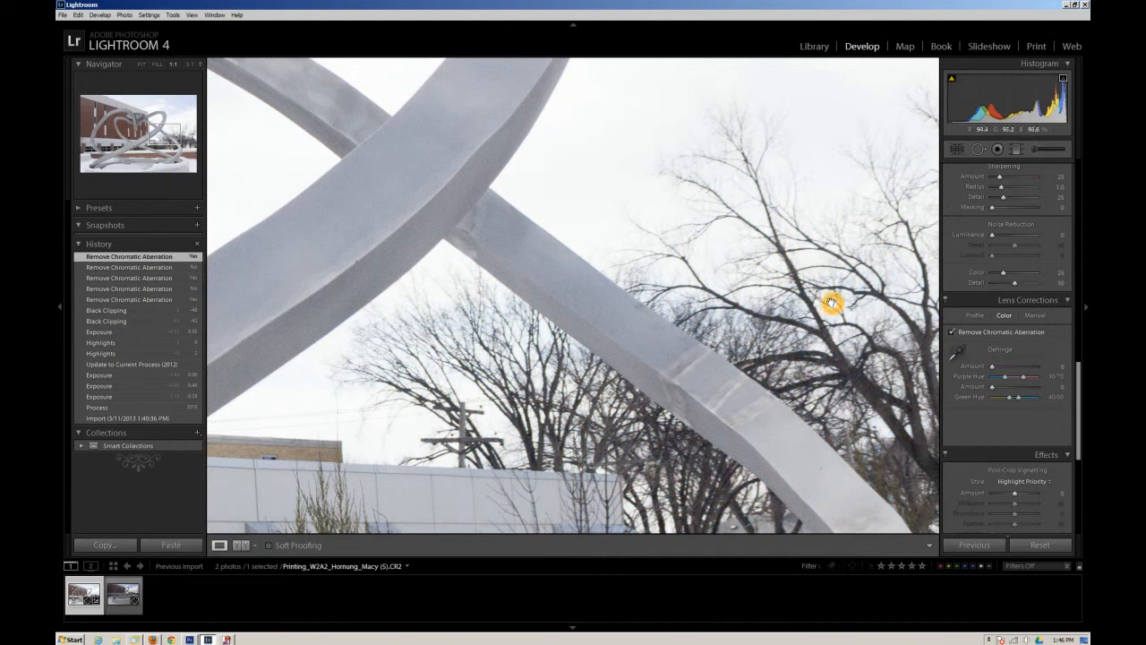
# - Review the Purple Hue and Green Hue defringe controls, and inspect the flames, bowl and building roofline at 1:1
pyautogui.click(1004, 376)
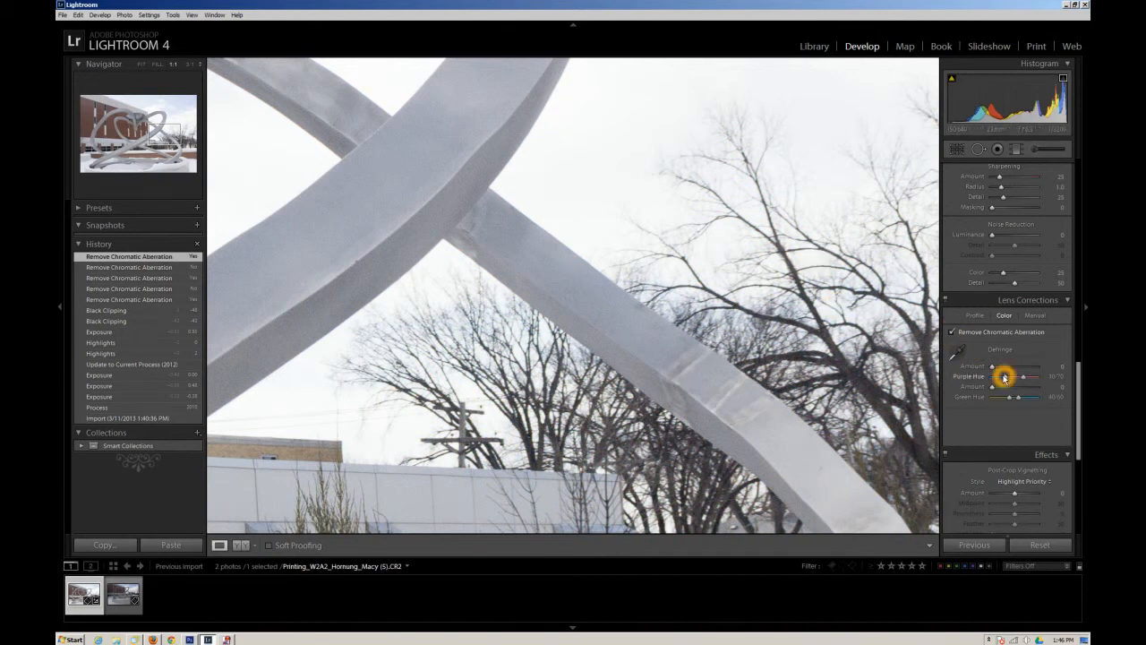
pyautogui.click(1010, 397)
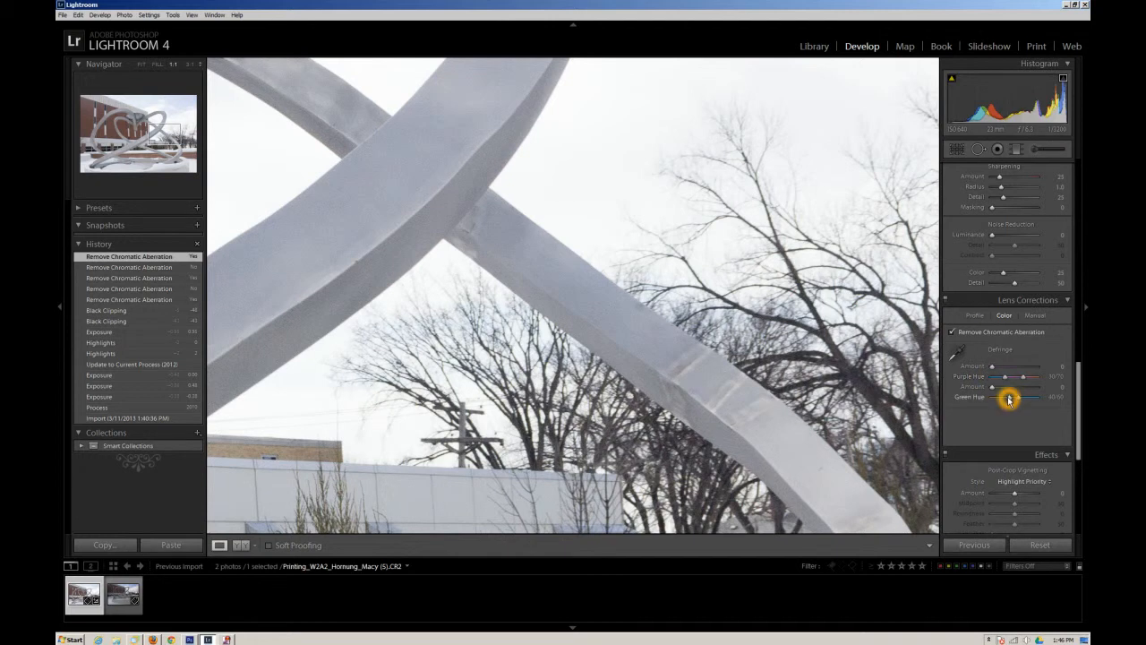
pyautogui.click(826, 334)
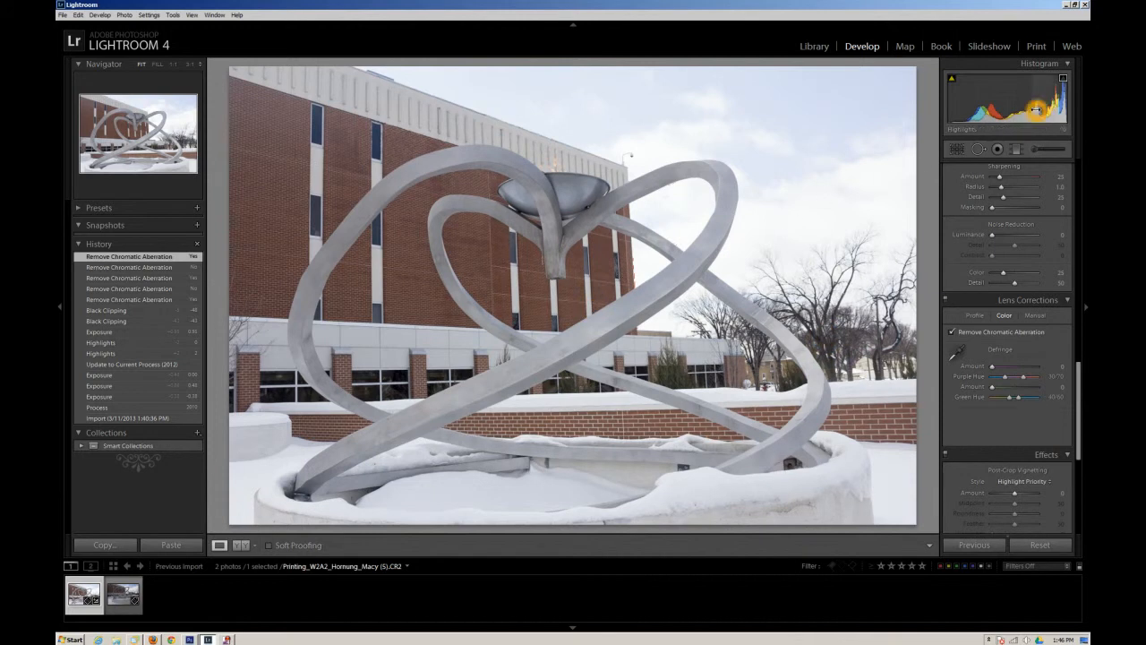
pyautogui.click(575, 109)
pyautogui.click(346, 184)
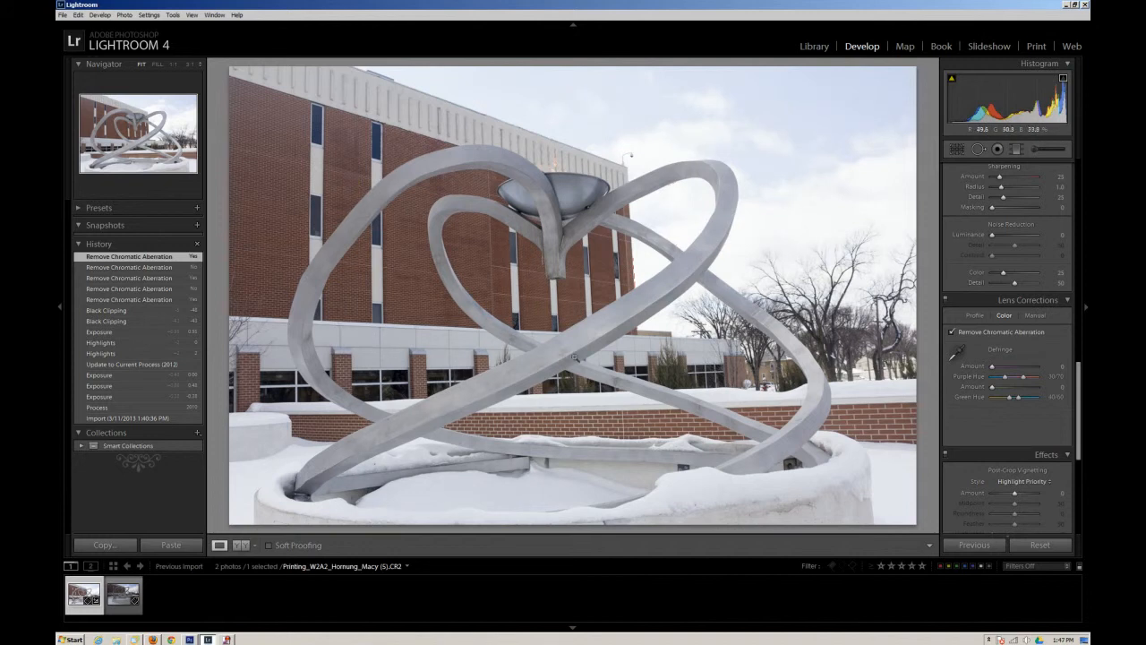
pyautogui.click(552, 170)
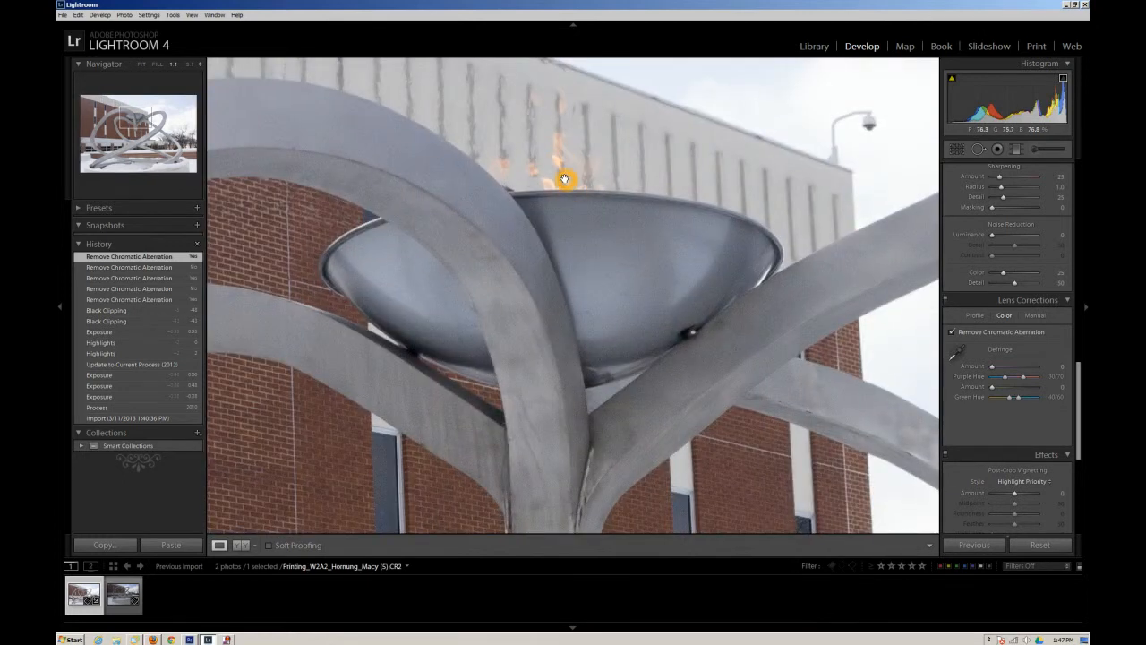
pyautogui.moveTo(562, 169); pyautogui.dragTo(630, 331)
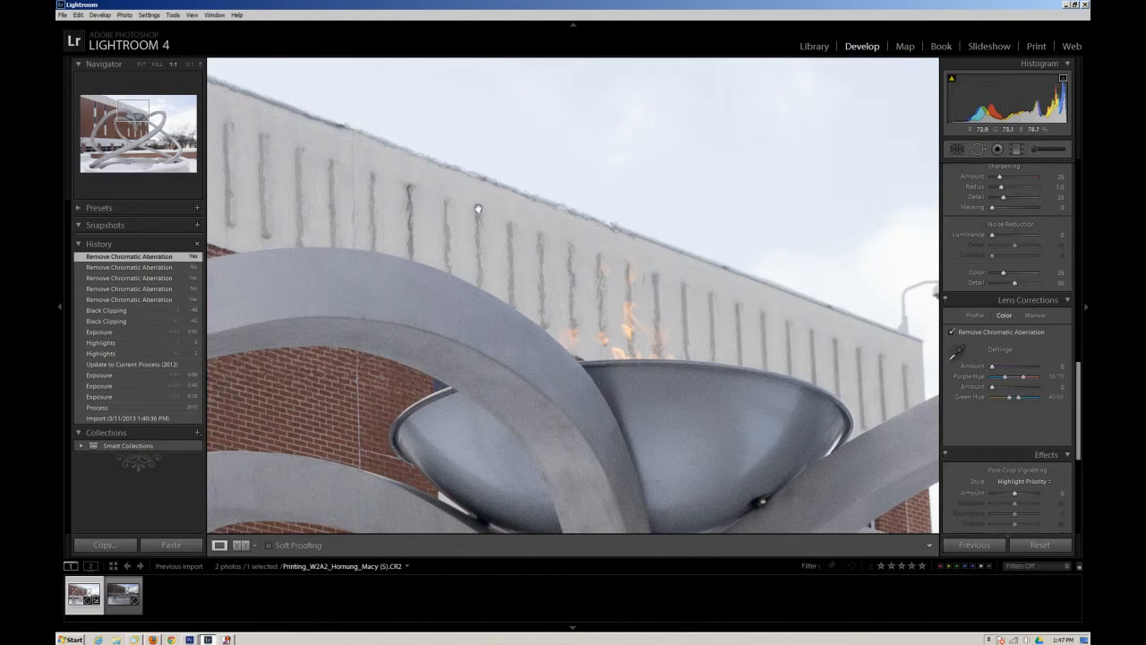
pyautogui.click(831, 339)
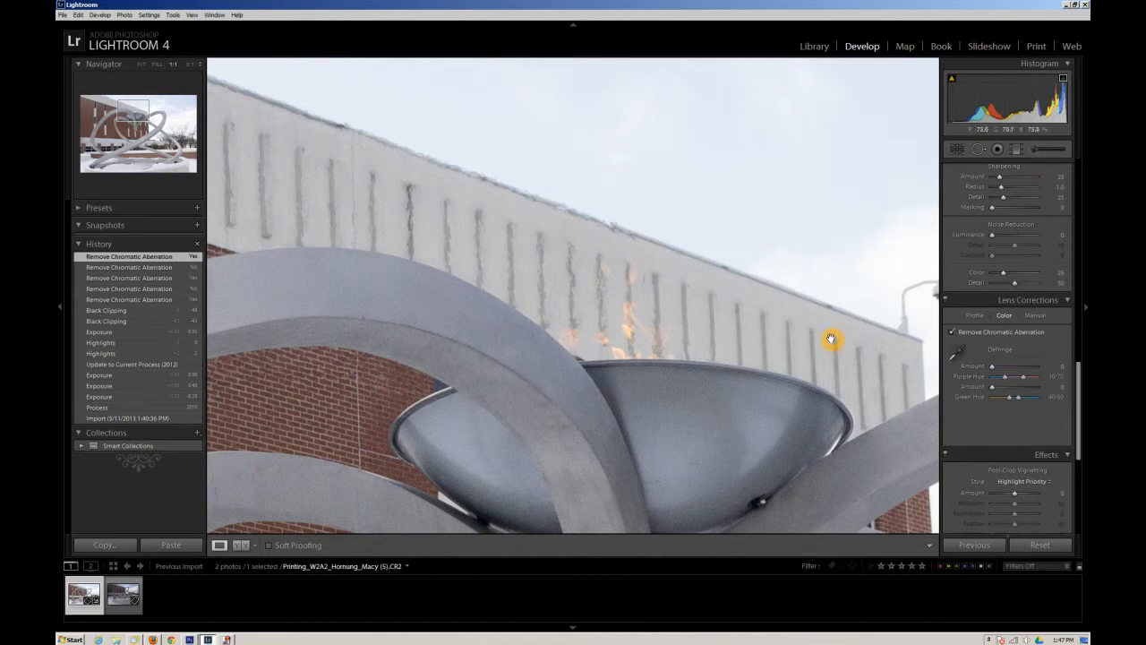
pyautogui.click(750, 334)
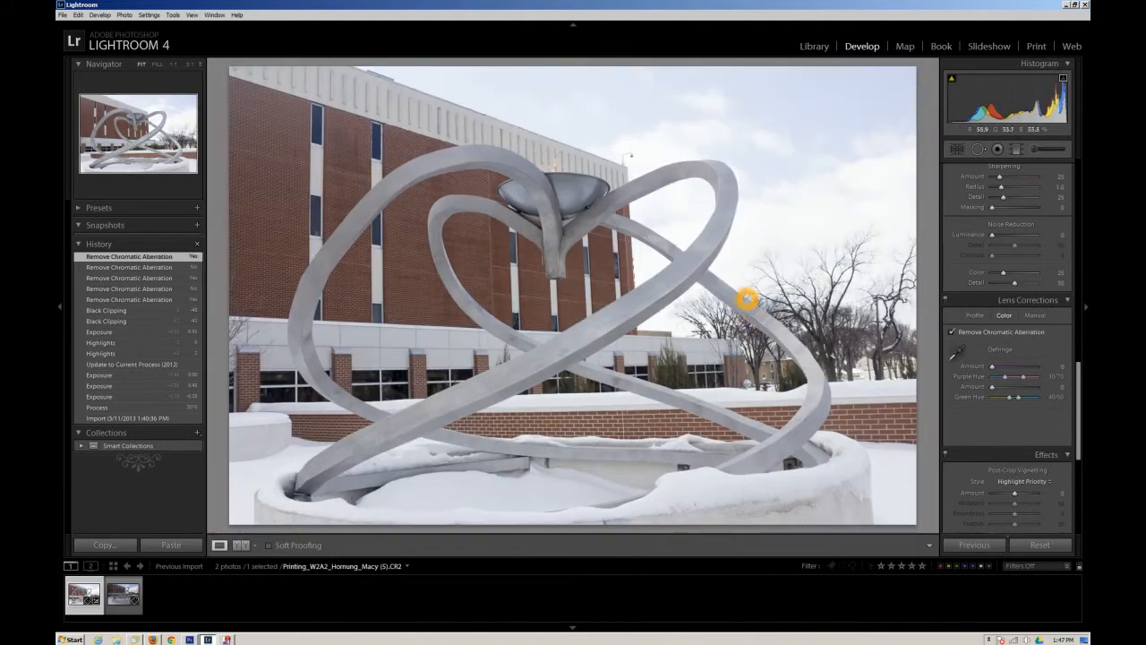
# - Set the white balance to Shade and fine-tune the color temperature to 6881
pyautogui.moveTo(1078, 438); pyautogui.dragTo(1082, 188)
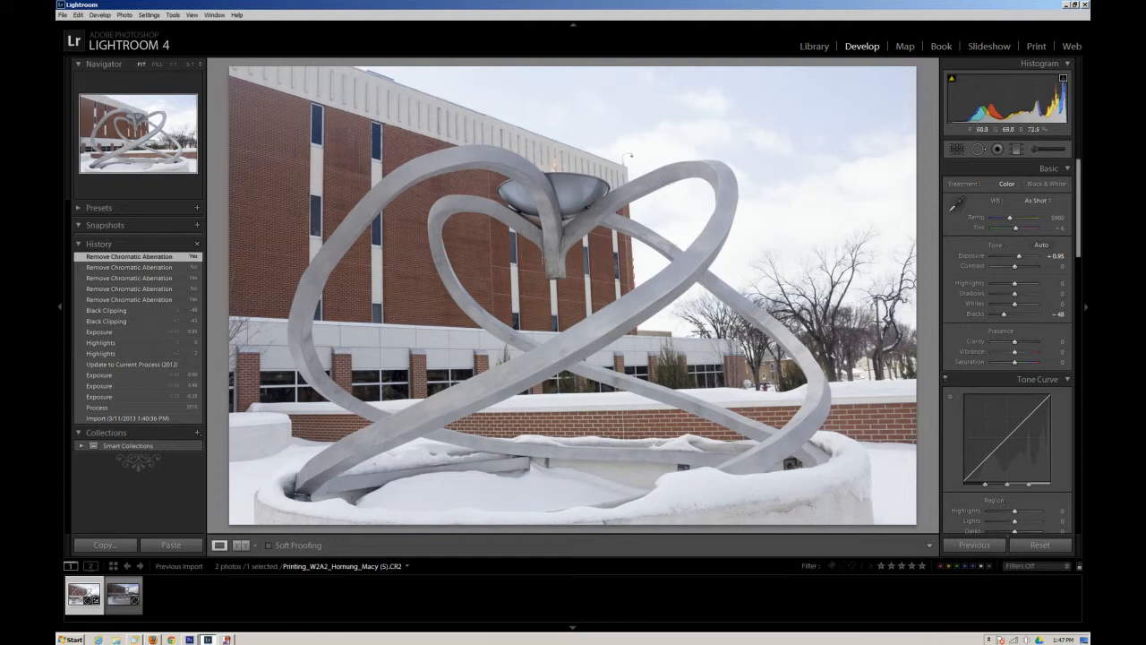
pyautogui.click(1047, 202)
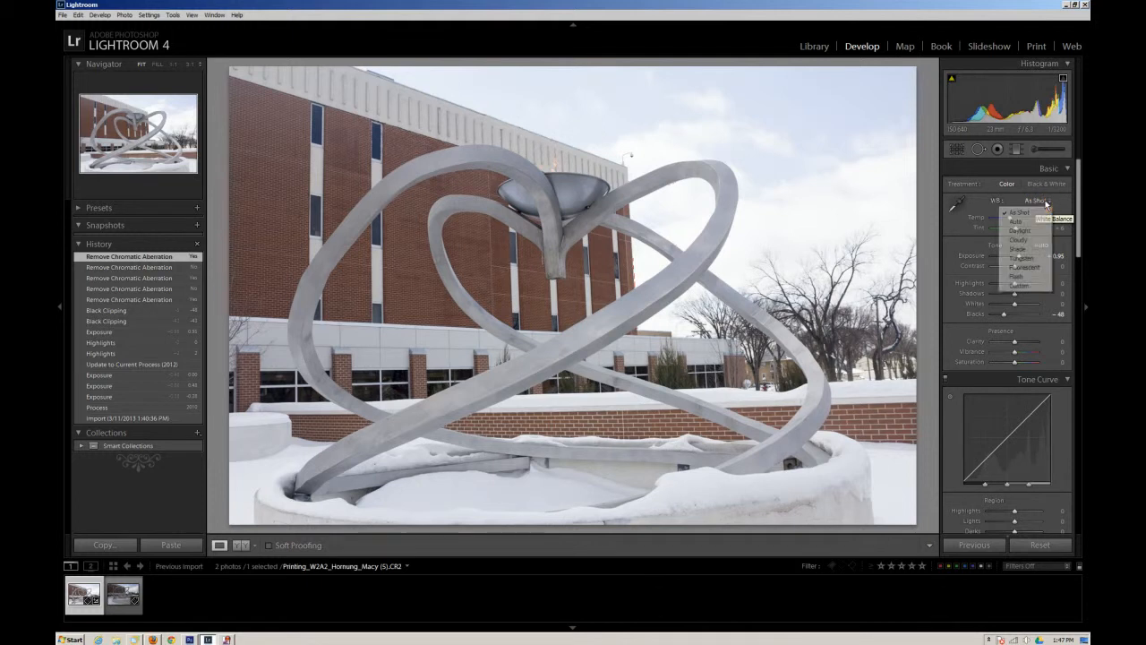
pyautogui.click(1037, 249)
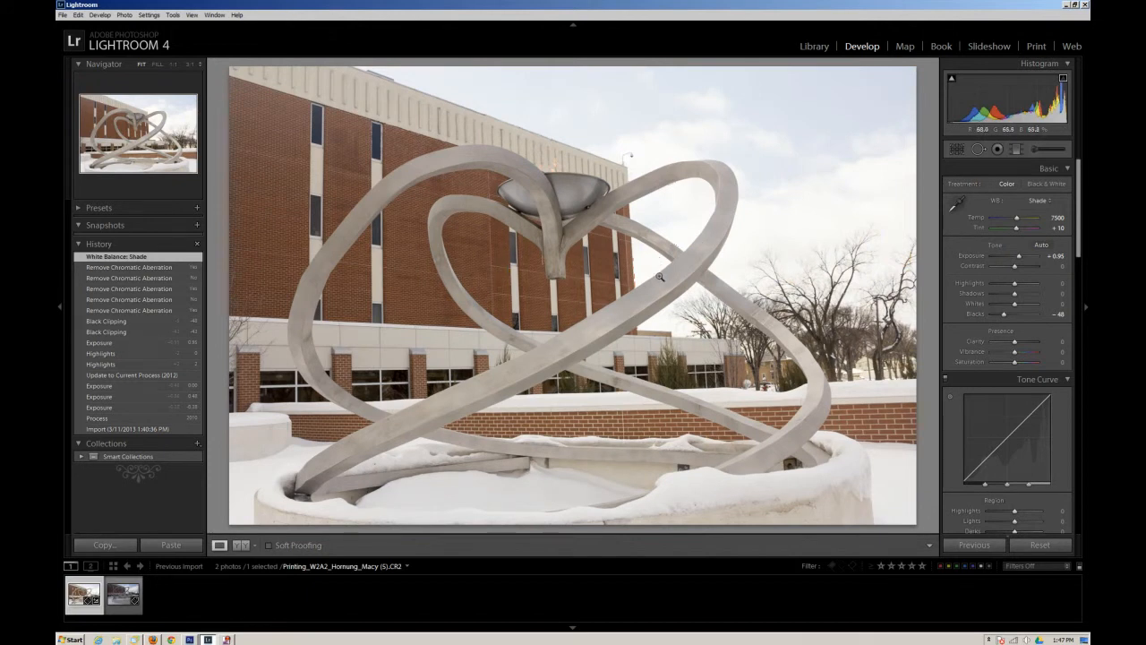
pyautogui.click(932, 266)
pyautogui.click(1017, 218)
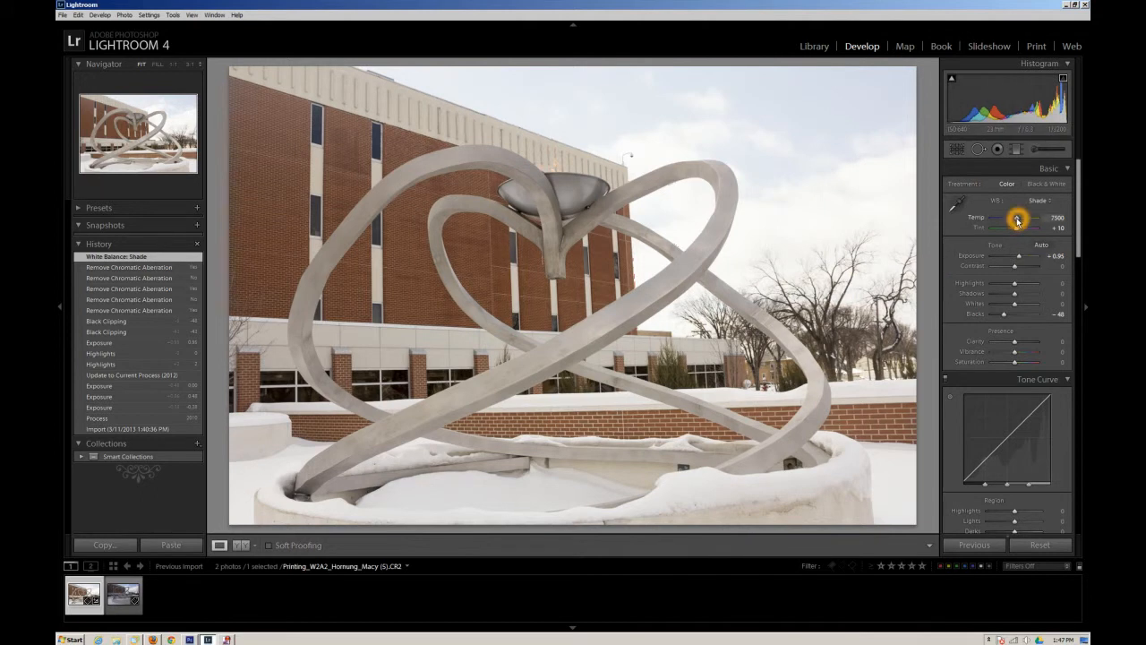
pyautogui.moveTo(1018, 219); pyautogui.dragTo(1015, 220)
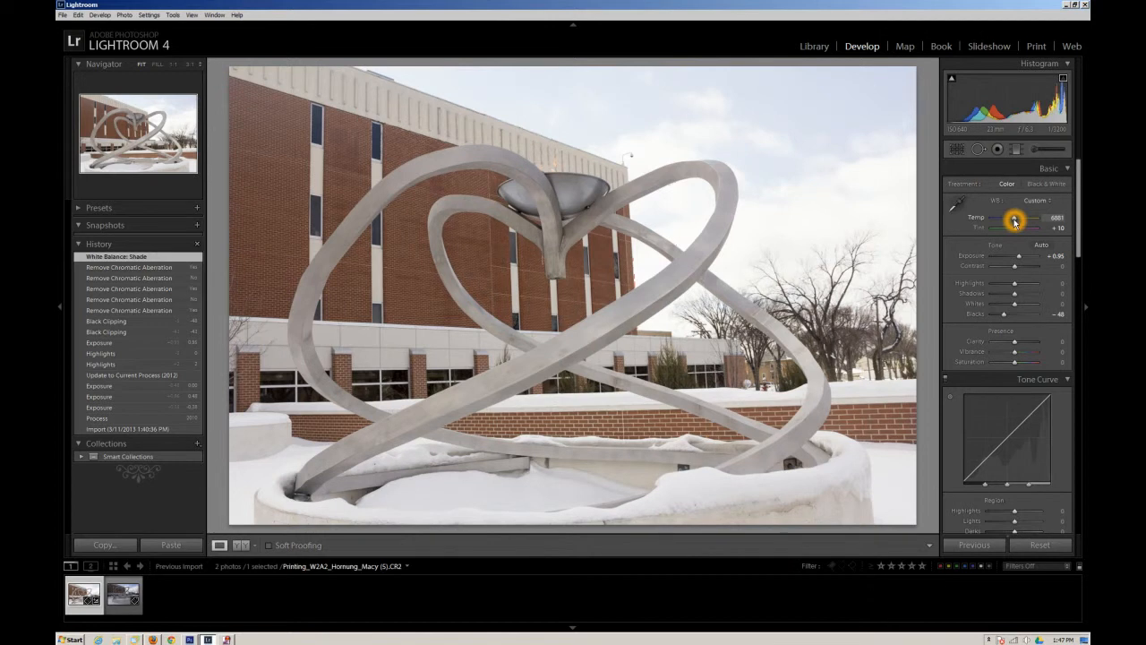
pyautogui.moveTo(1015, 222); pyautogui.dragTo(1014, 221)
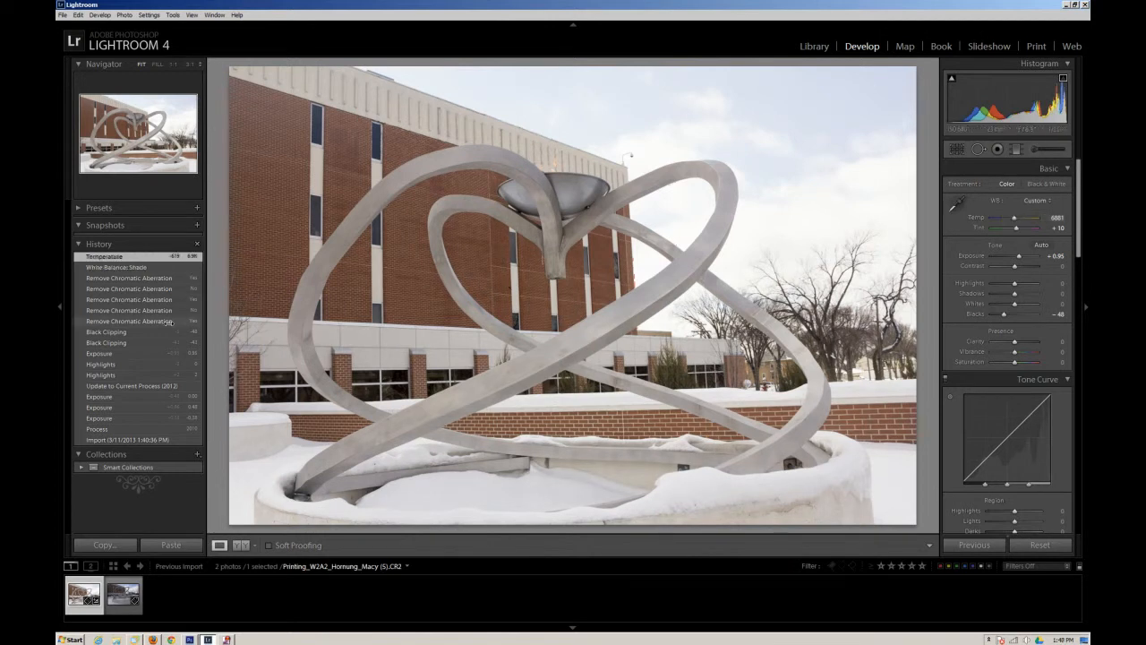
# - Compare the imported original with the warmed photo in the history, returning to the Temperature state, and review the tone controls
pyautogui.click(131, 440)
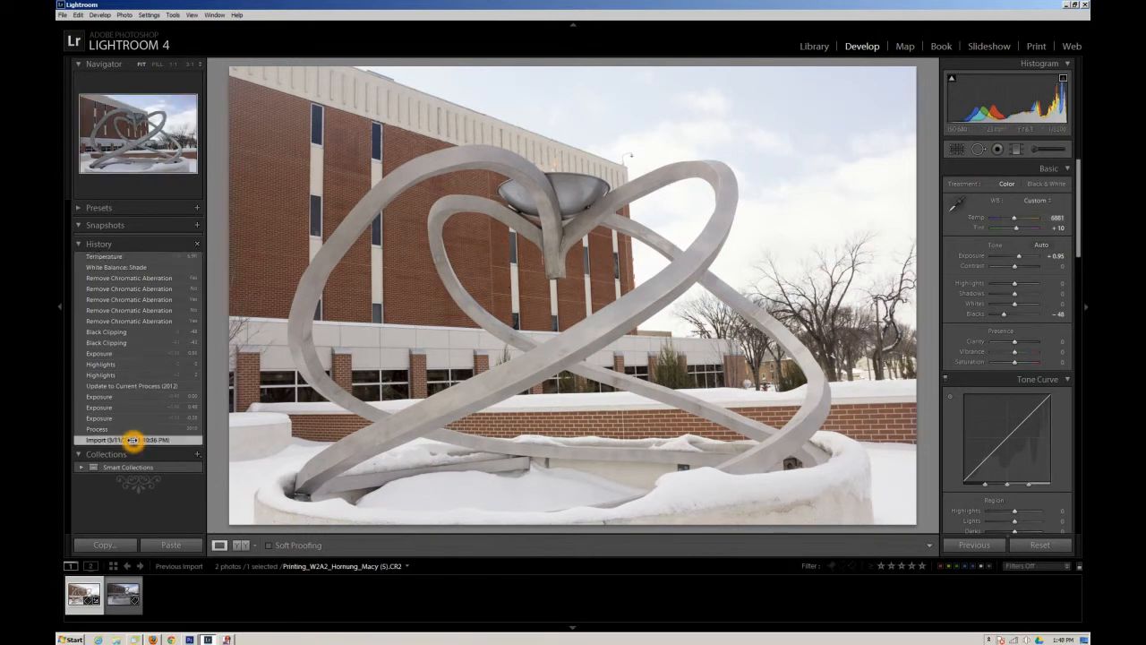
pyautogui.click(128, 257)
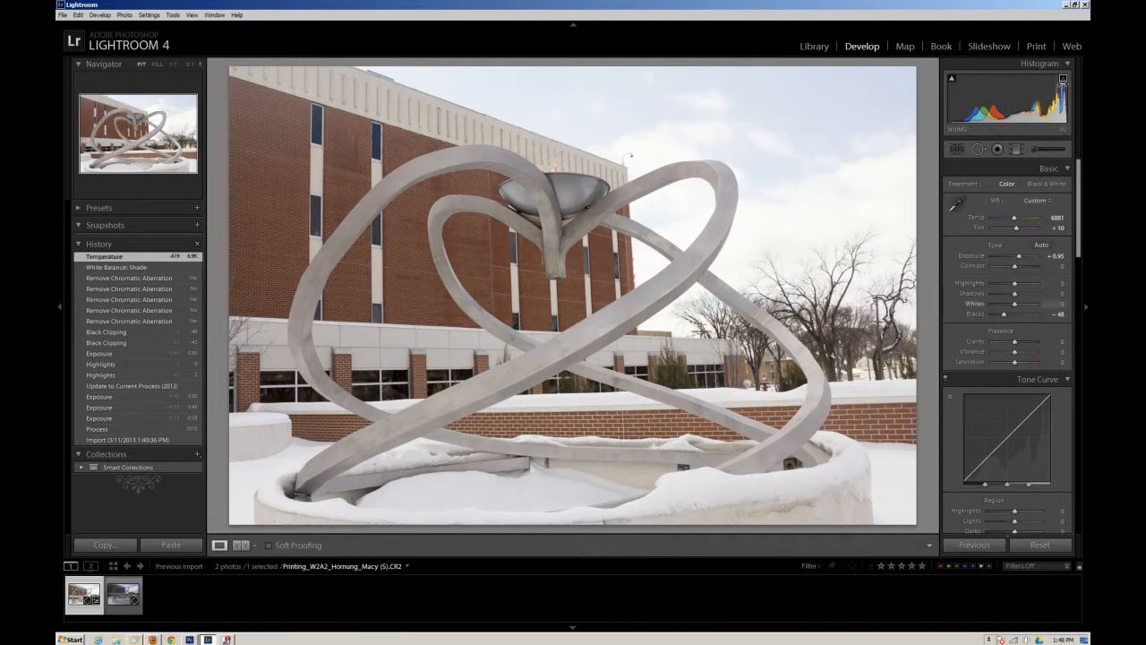
pyautogui.click(1021, 257)
pyautogui.click(1019, 270)
pyautogui.click(1015, 312)
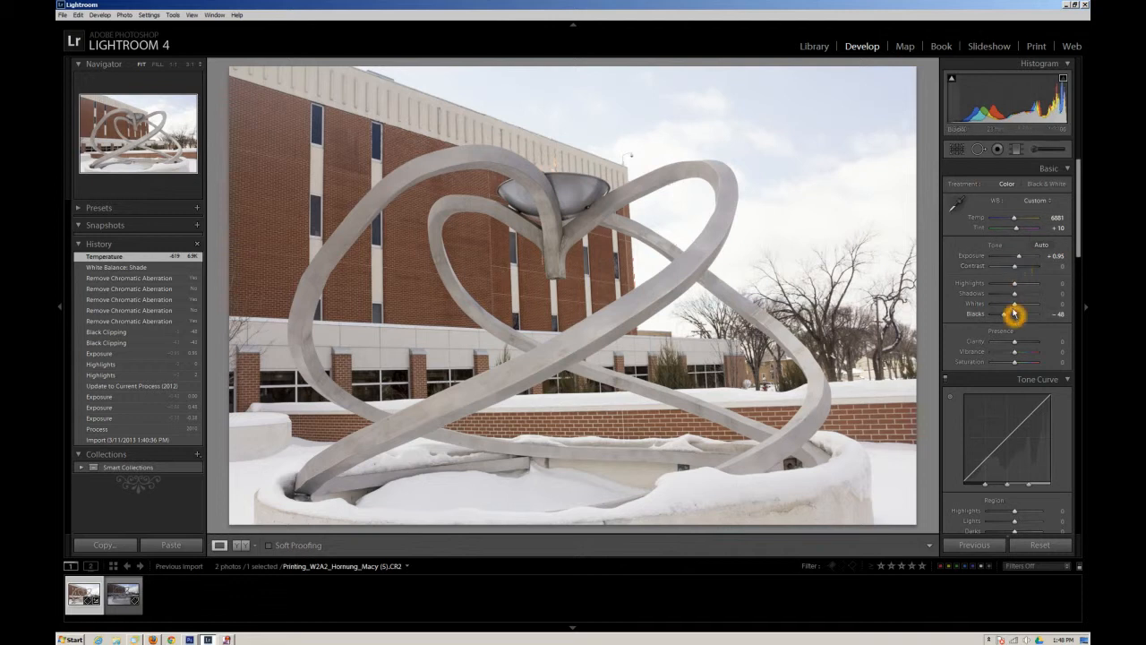
# - Raise Contrast to +21 and check the sculpture and the brick building's edge at 1:1
pyautogui.click(1015, 269)
pyautogui.moveTo(1015, 268); pyautogui.dragTo(1021, 268)
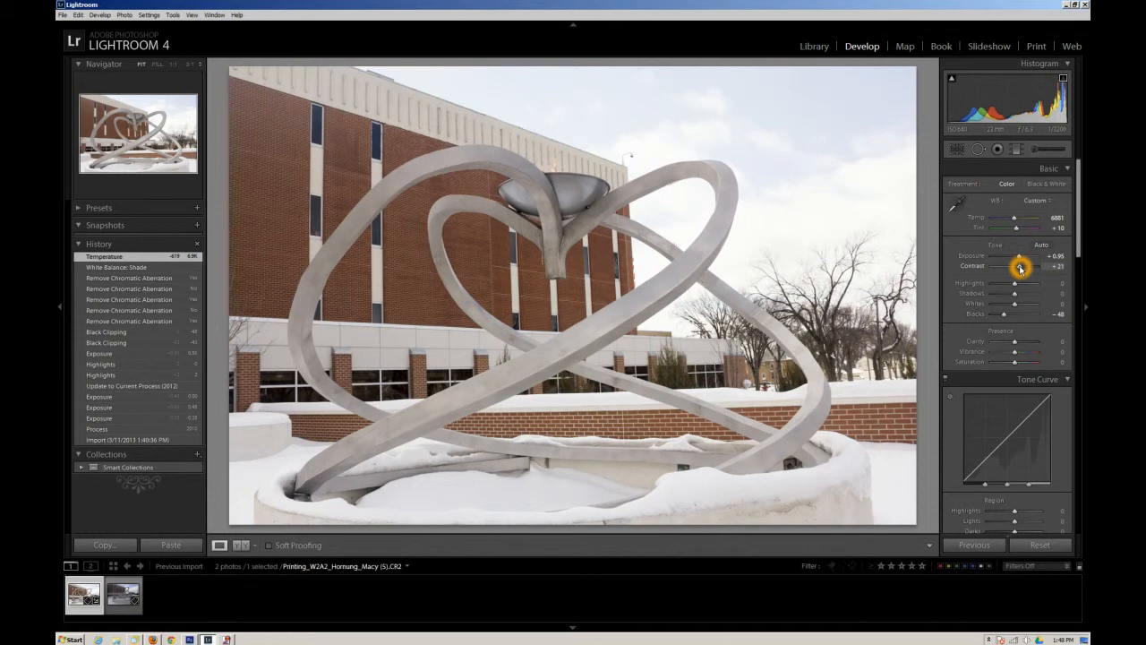
pyautogui.moveTo(1021, 268); pyautogui.dragTo(1021, 268)
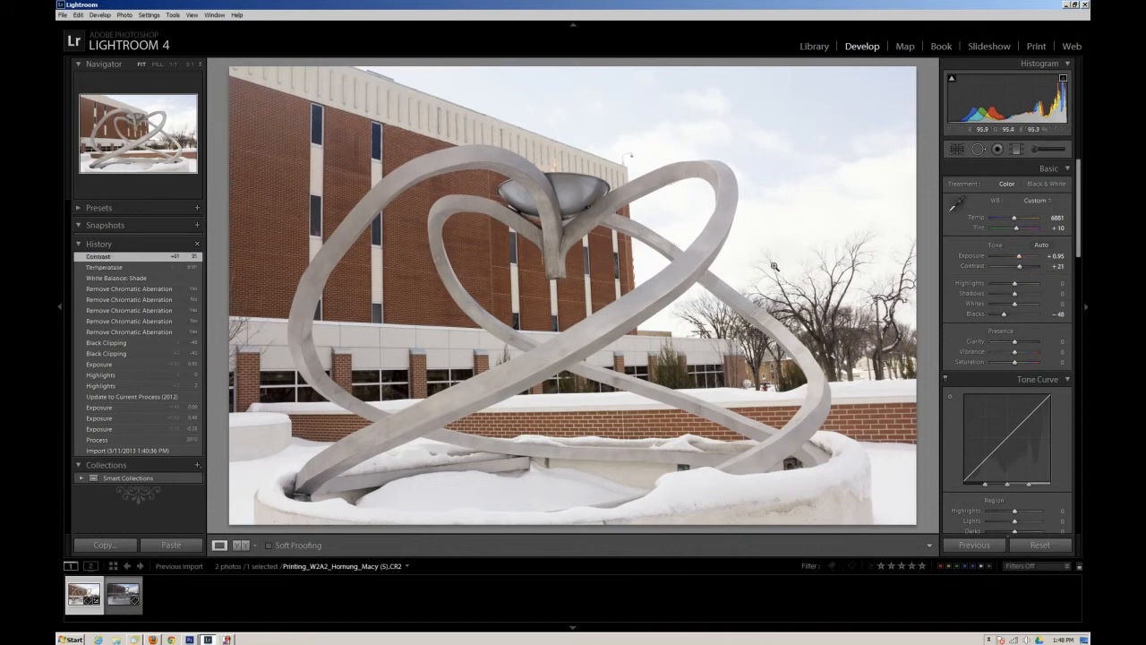
pyautogui.click(635, 277)
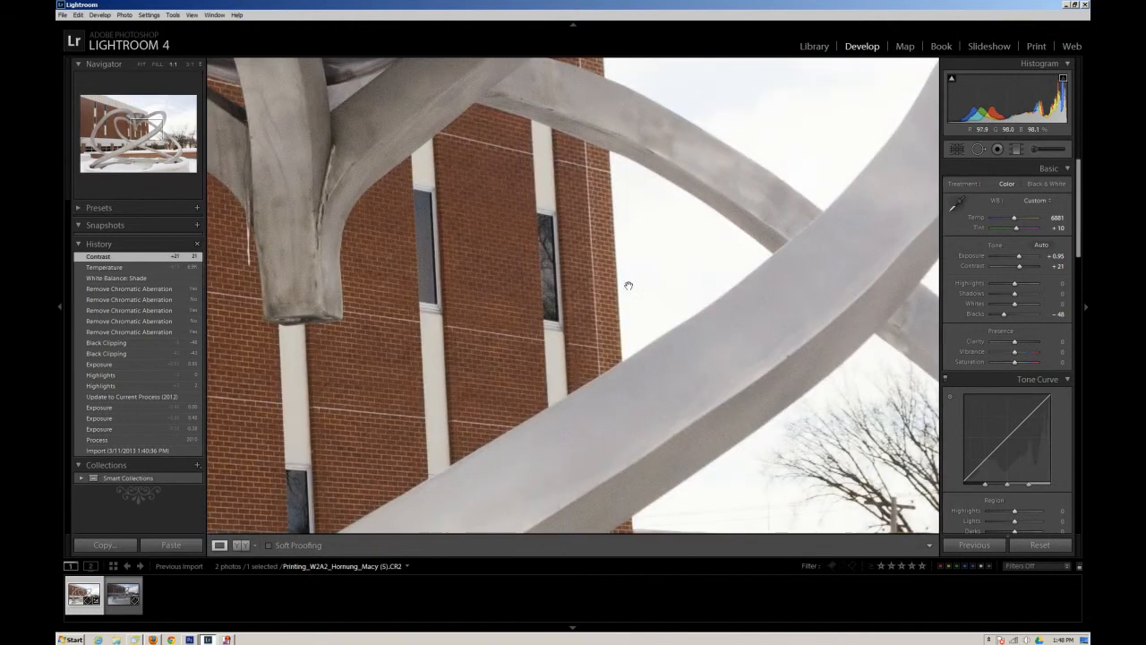
pyautogui.click(616, 285)
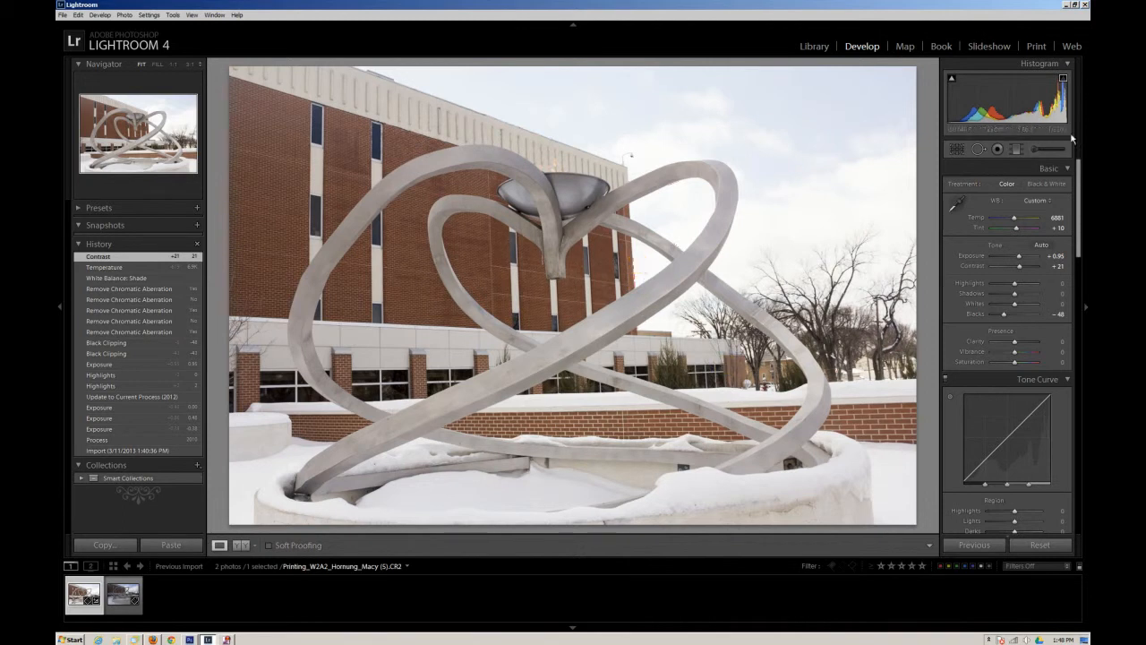
pyautogui.click(642, 259)
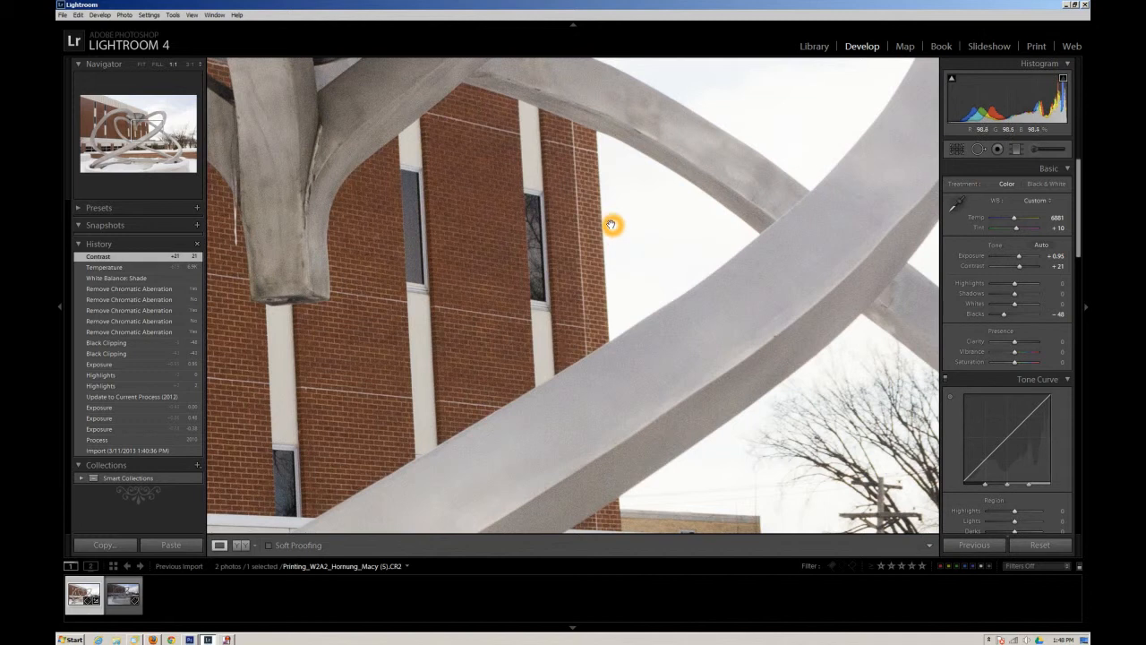
pyautogui.click(615, 296)
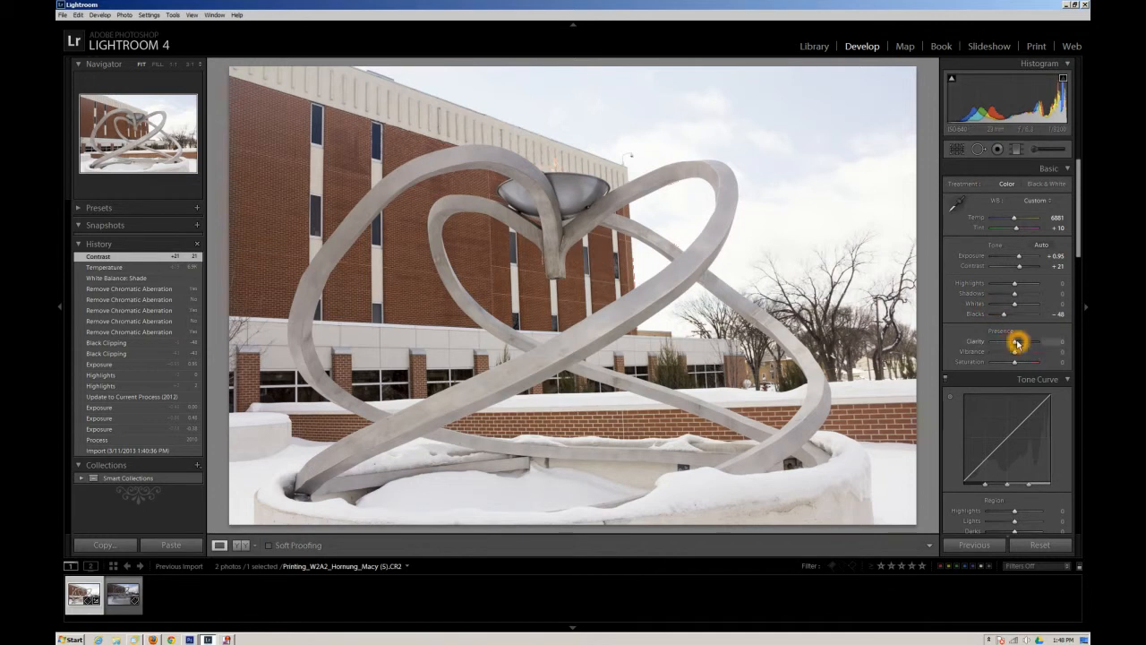
# - Set Clarity to +12, compare it with the preceding Contrast state in the history, and set Vibrance to +10
pyautogui.moveTo(1016, 342); pyautogui.dragTo(1017, 343)
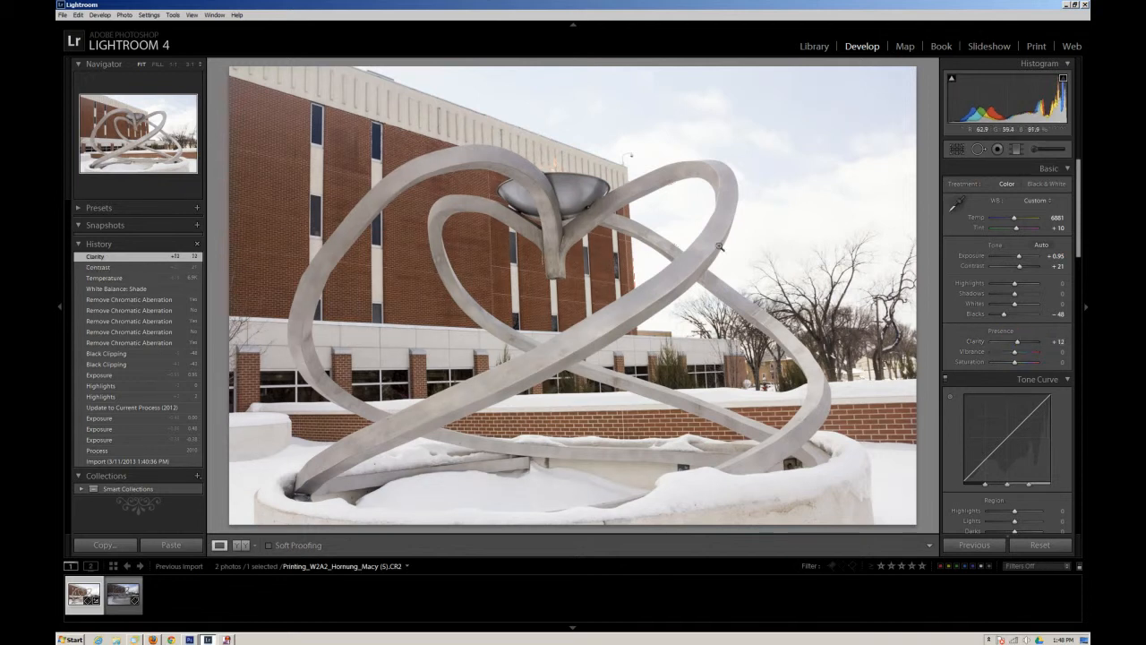
pyautogui.moveTo(477, 217); pyautogui.dragTo(485, 244)
pyautogui.click(102, 268)
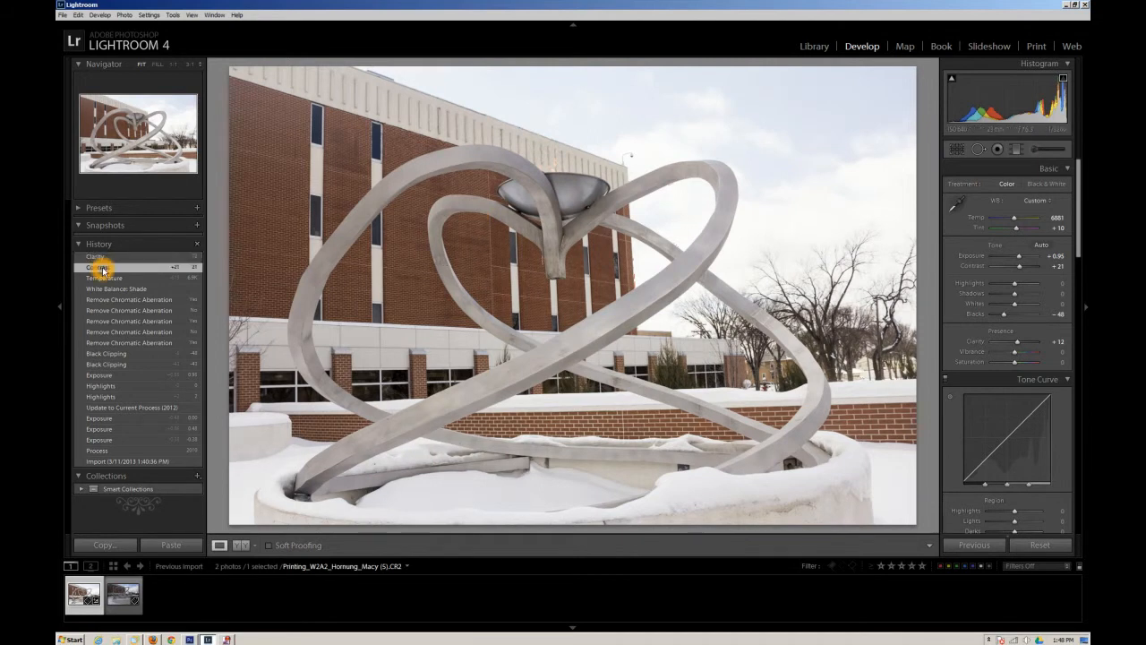
pyautogui.click(104, 258)
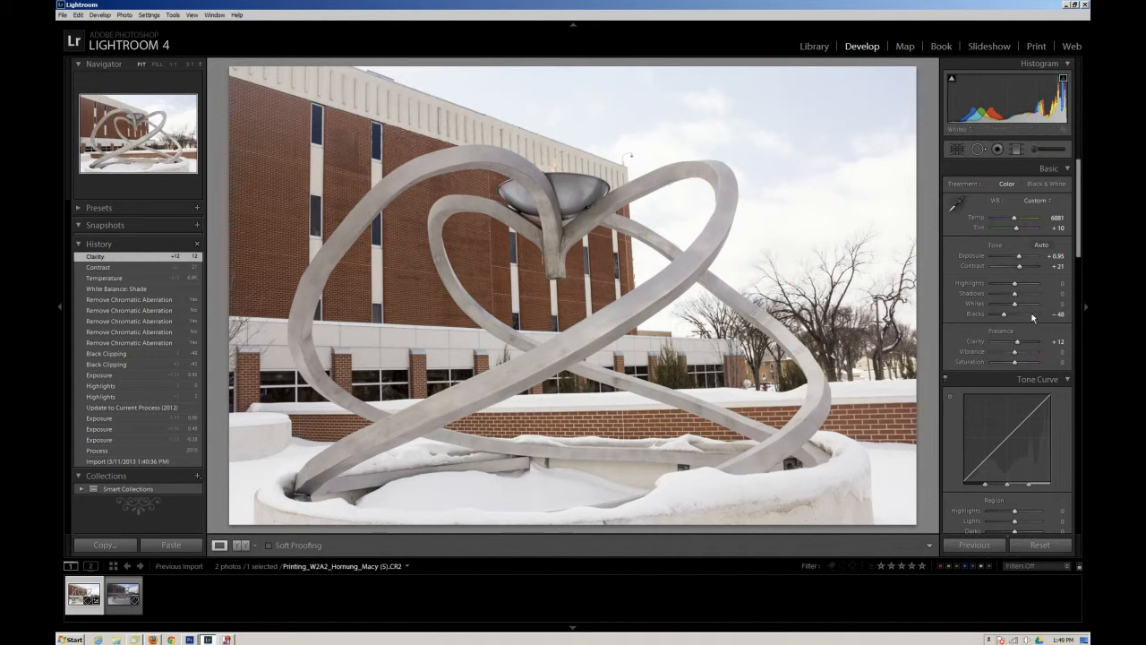
pyautogui.moveTo(1020, 353); pyautogui.dragTo(1016, 353)
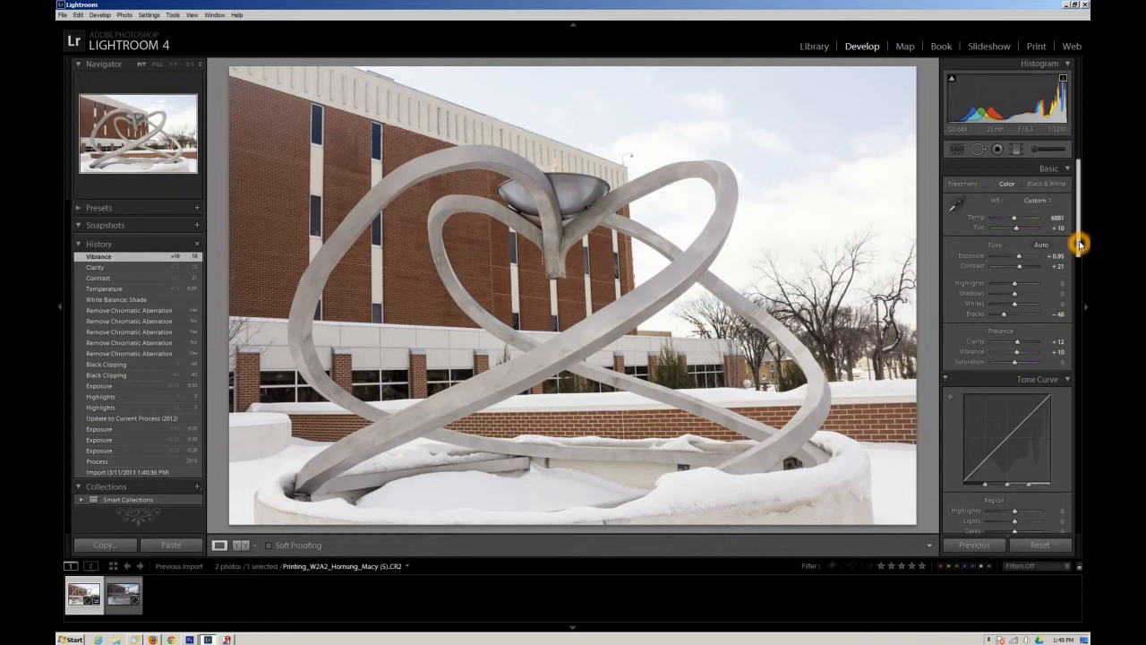
# - Go to the HSL Luminance adjustments and activate the targeted adjustment tool for adjusting luminance directly in the photo
pyautogui.moveTo(1080, 244); pyautogui.dragTo(1072, 331)
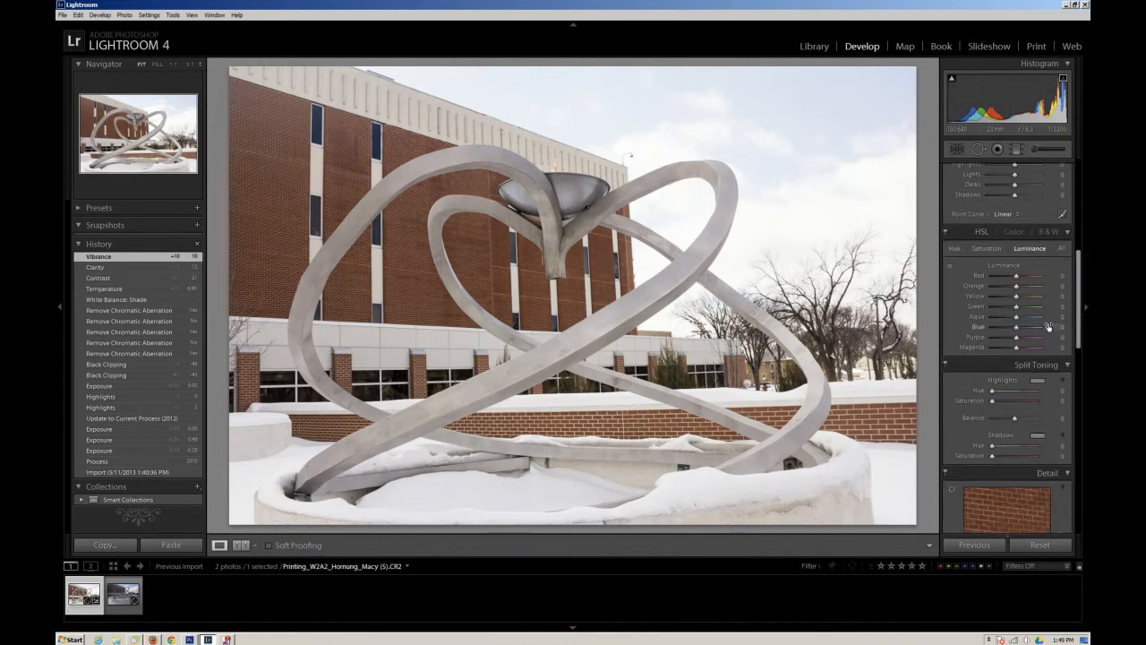
pyautogui.click(1022, 306)
pyautogui.click(973, 290)
pyautogui.click(982, 237)
pyautogui.click(1037, 253)
pyautogui.click(590, 112)
pyautogui.click(1032, 253)
pyautogui.click(953, 266)
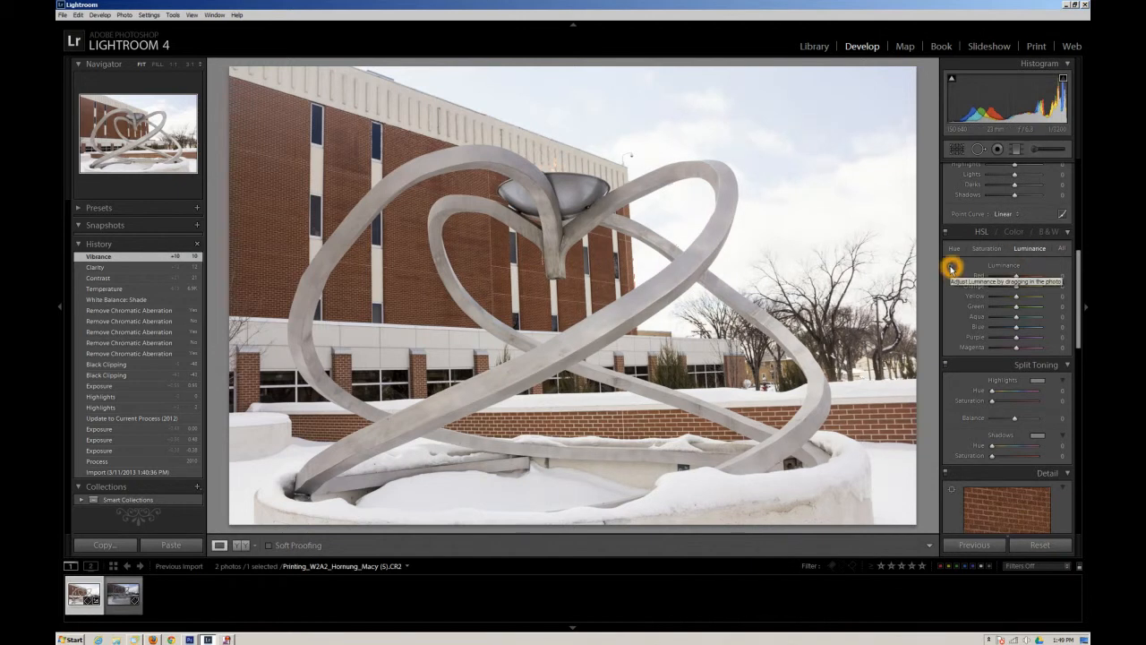
pyautogui.click(951, 269)
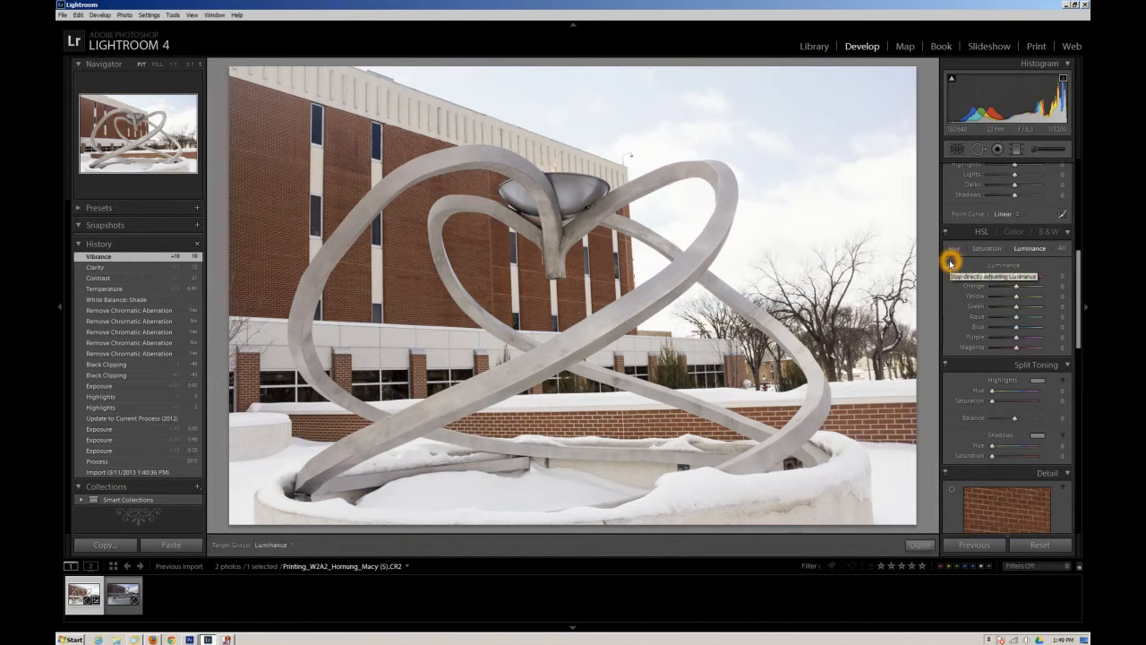
# - Darken the blue sky with the targeted luminance adjustment, bringing Blue to about -55 and Aqua to -7
pyautogui.moveTo(764, 117); pyautogui.dragTo(792, 103)
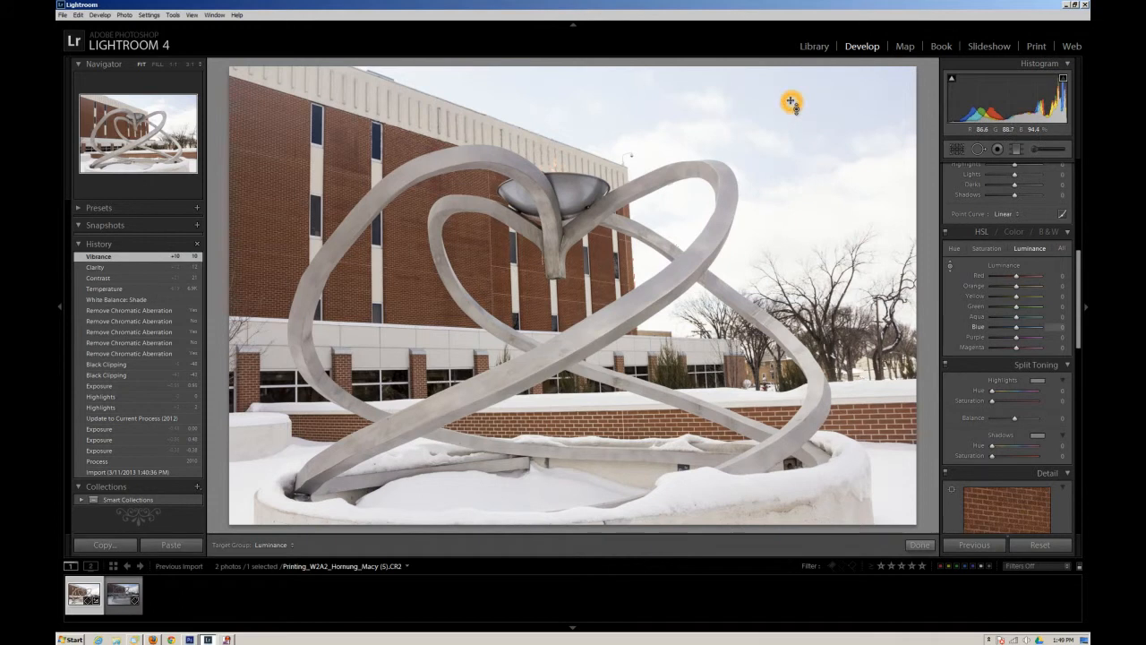
pyautogui.click(786, 104)
pyautogui.click(781, 95)
pyautogui.moveTo(781, 95); pyautogui.dragTo(788, 131)
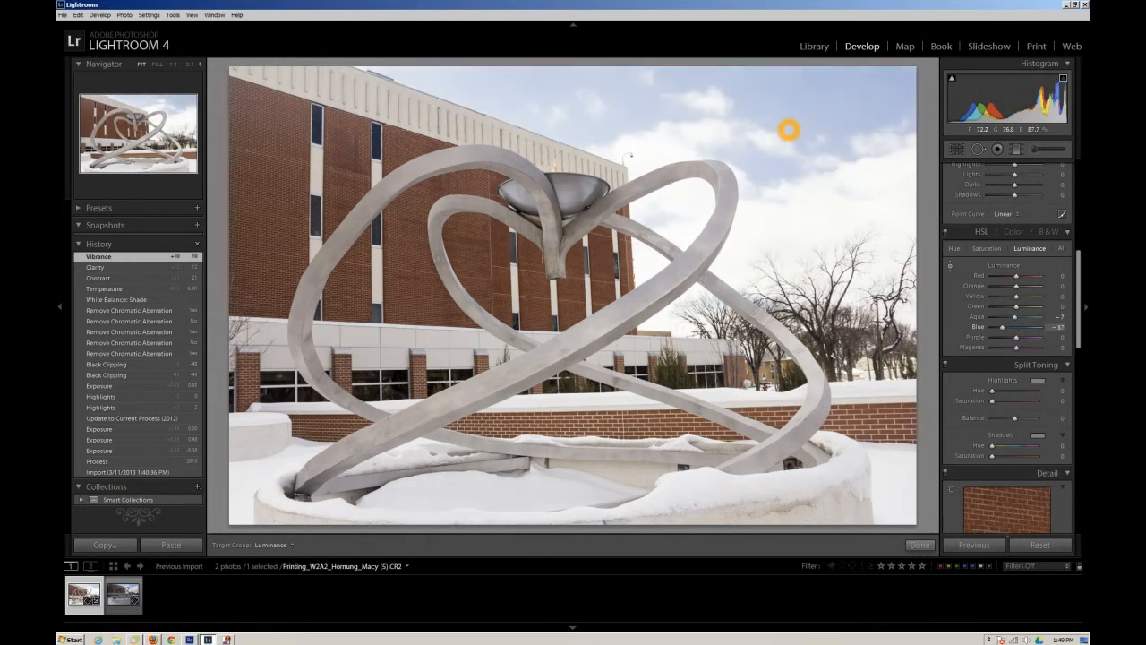
pyautogui.moveTo(792, 129); pyautogui.dragTo(792, 129)
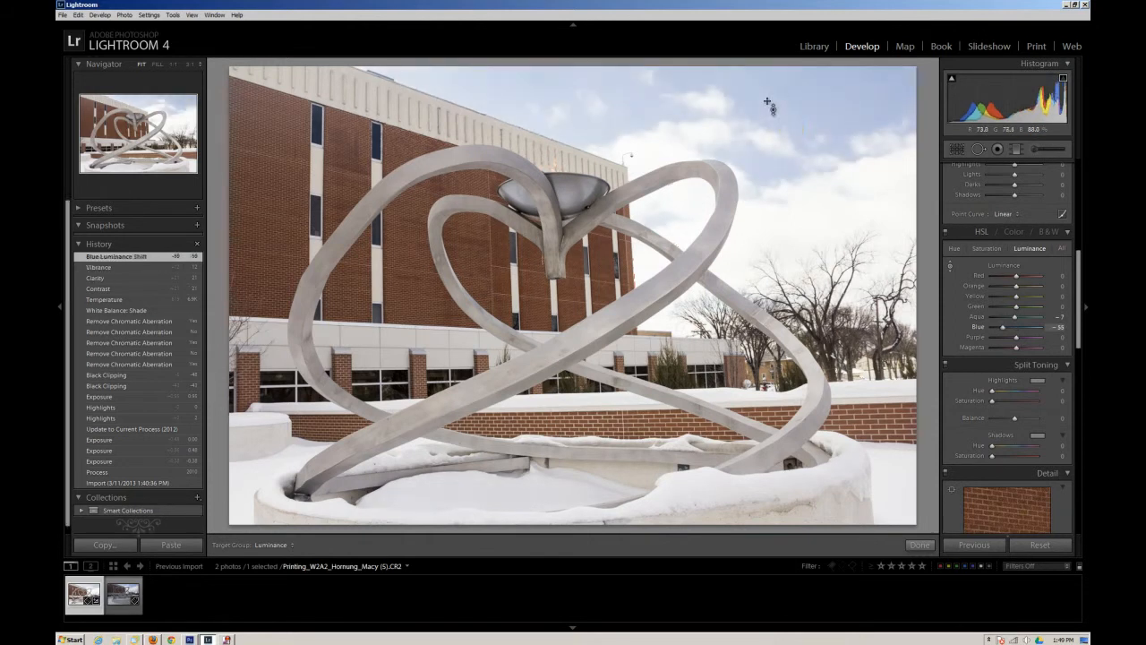
pyautogui.click(660, 140)
pyautogui.click(592, 108)
# - Boost the sky's color with the targeted saturation adjustment, bringing Blue to +61 and Aqua to +8
pyautogui.click(989, 249)
pyautogui.click(774, 109)
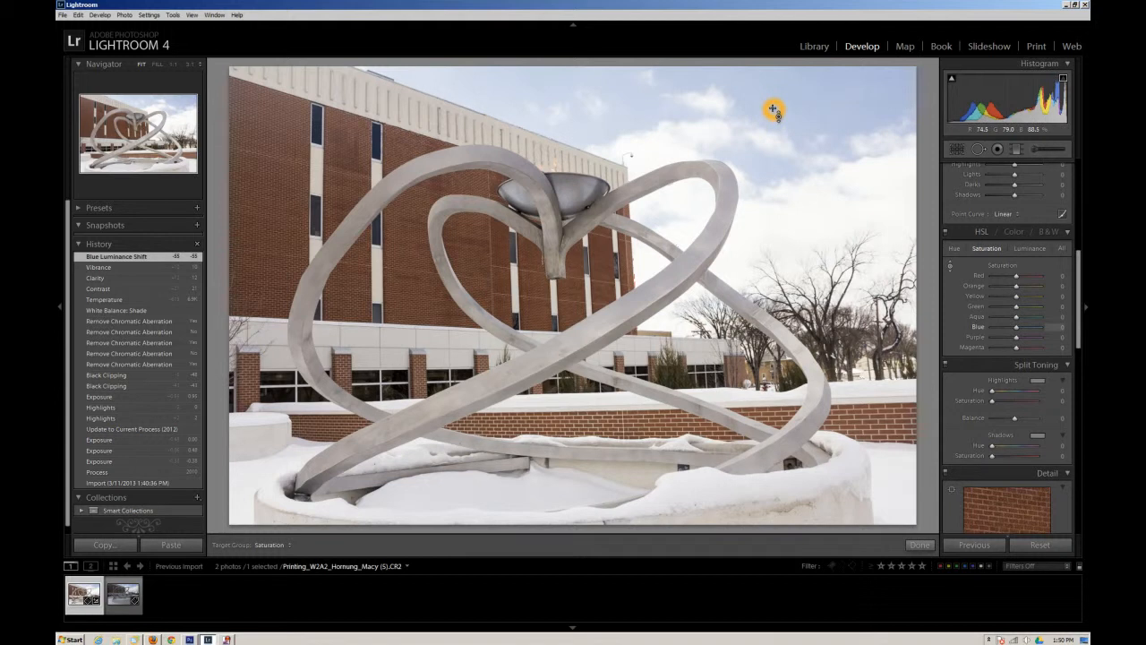
pyautogui.moveTo(777, 101); pyautogui.dragTo(776, 84)
pyautogui.moveTo(810, 130); pyautogui.dragTo(812, 117)
pyautogui.moveTo(776, 172); pyautogui.dragTo(777, 165)
pyautogui.moveTo(590, 141); pyautogui.dragTo(594, 135)
pyautogui.moveTo(814, 171); pyautogui.dragTo(815, 169)
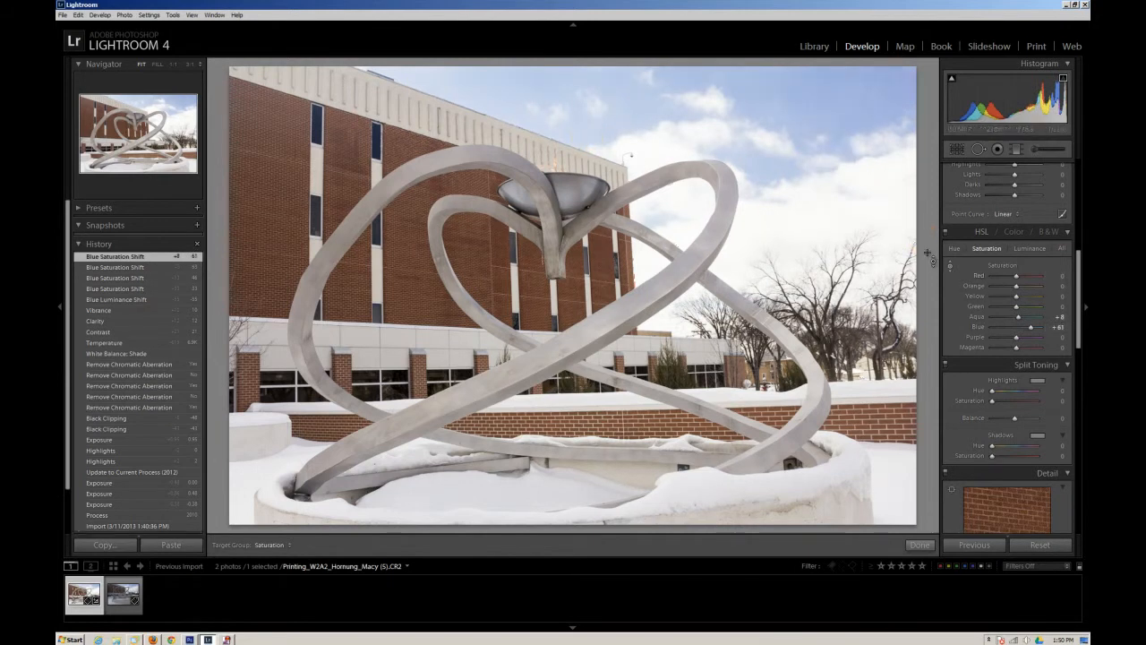
# - Return to Luminance and darken the sky further, bringing Blue to -68 and Aqua to -10
pyautogui.click(1032, 249)
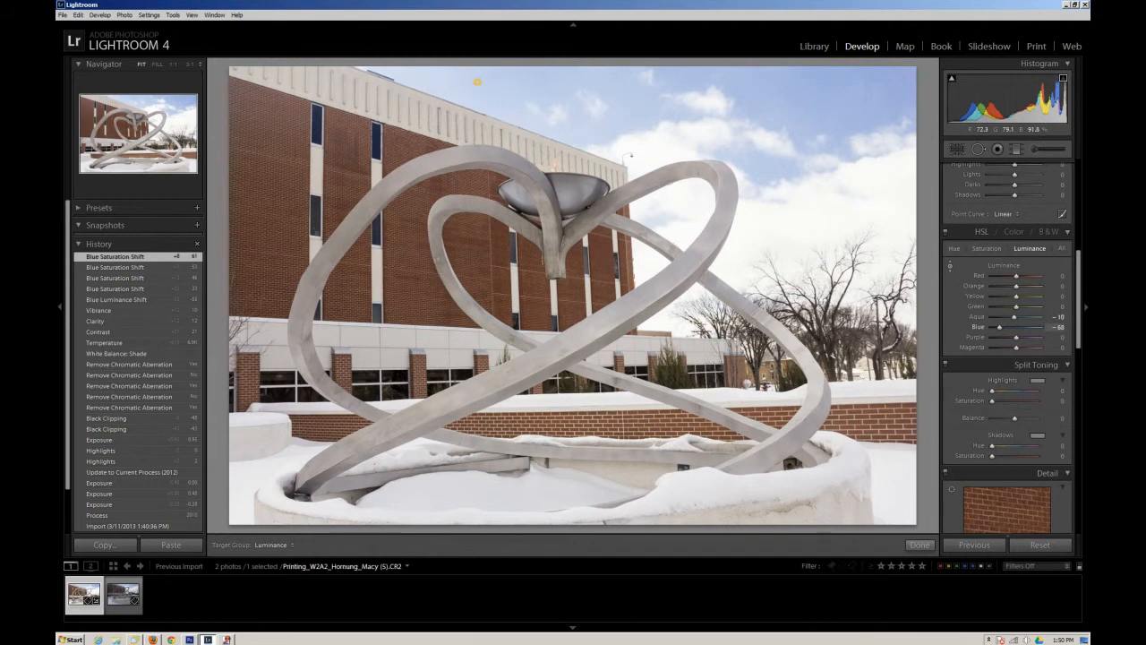
pyautogui.moveTo(481, 75); pyautogui.dragTo(481, 79)
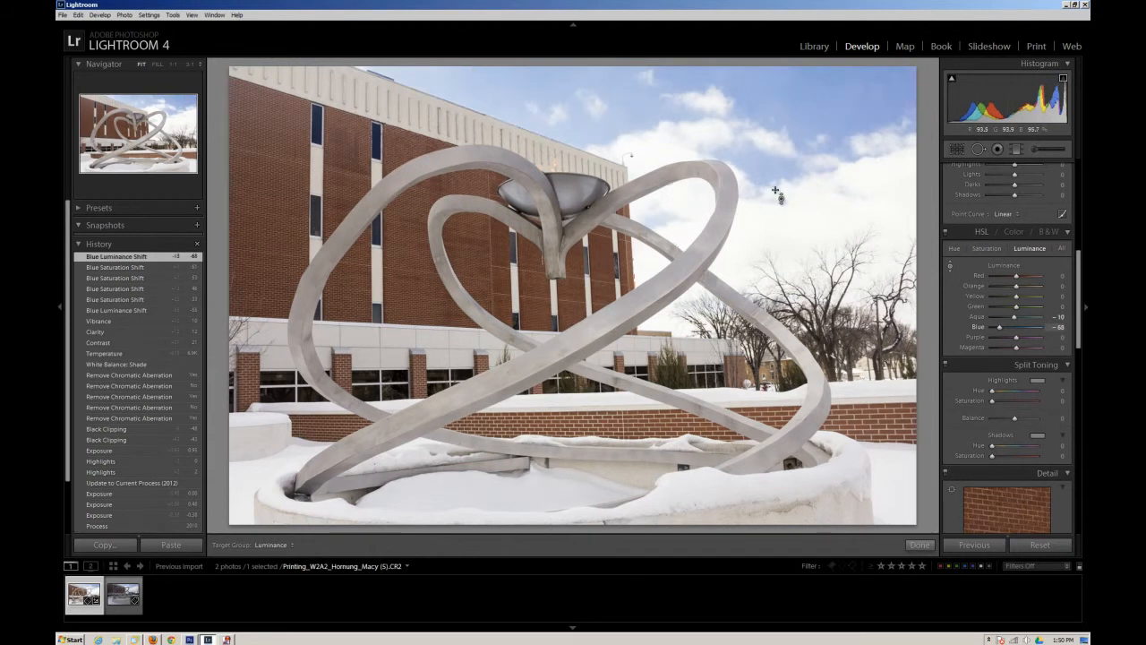
pyautogui.click(808, 227)
pyautogui.click(778, 307)
pyautogui.click(877, 300)
# - Brighten the brick wall with the targeted luminance adjustment, bringing Red to +19 and Orange to +5
pyautogui.click(463, 388)
pyautogui.click(410, 285)
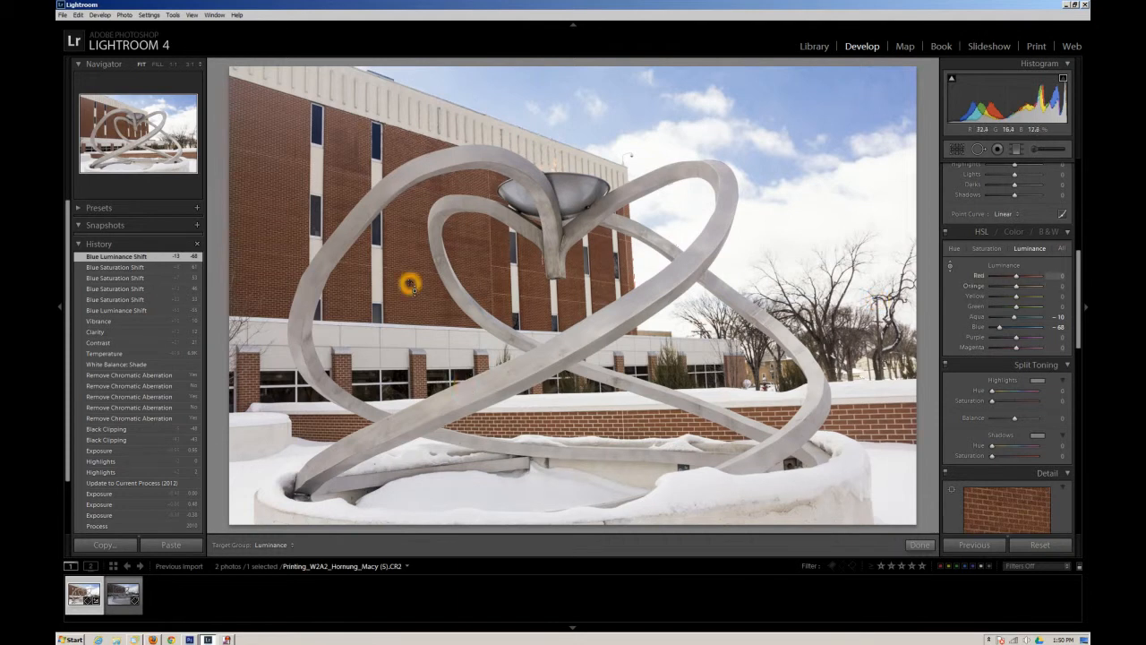
pyautogui.click(411, 266)
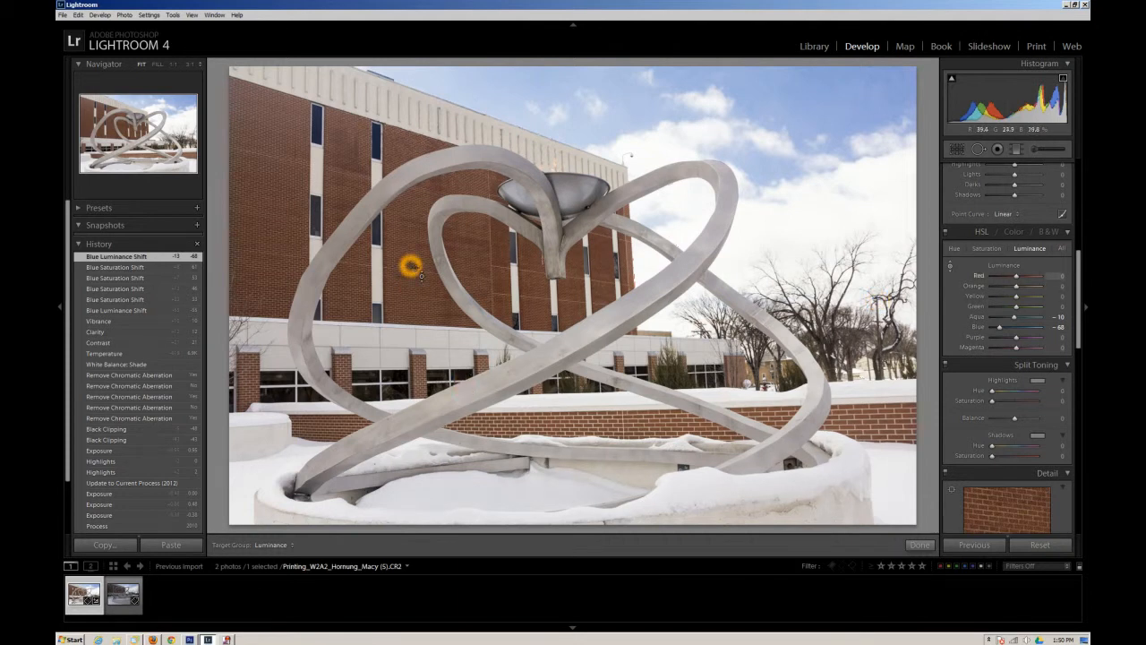
pyautogui.click(417, 272)
pyautogui.moveTo(417, 270); pyautogui.dragTo(416, 260)
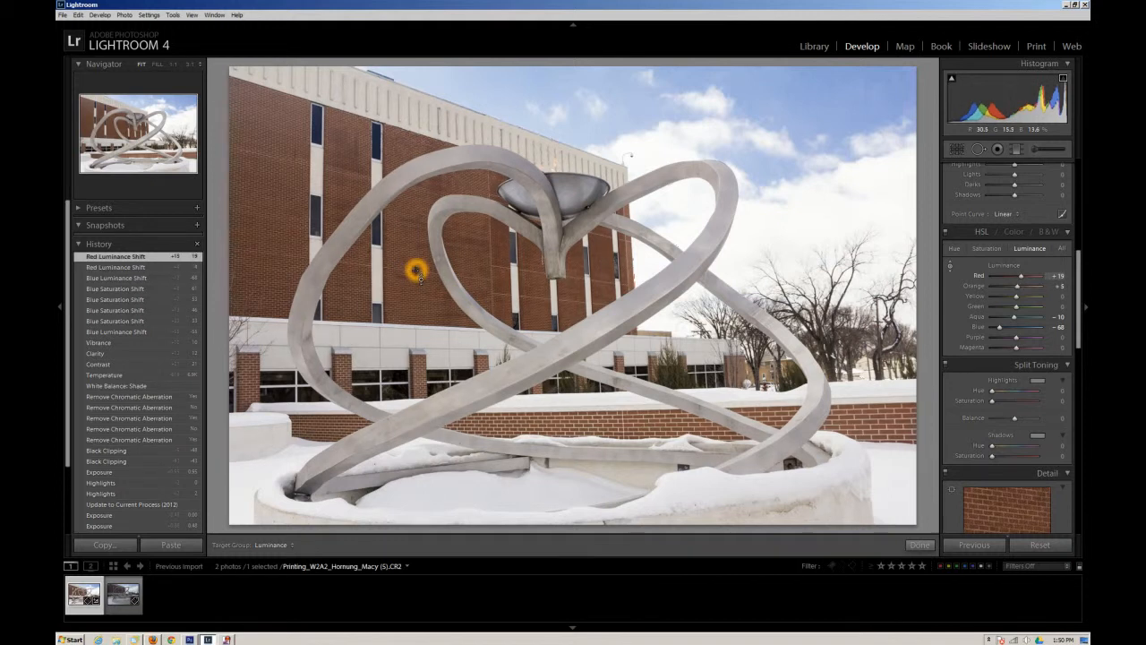
pyautogui.click(1012, 278)
pyautogui.click(412, 349)
pyautogui.click(450, 351)
pyautogui.click(481, 314)
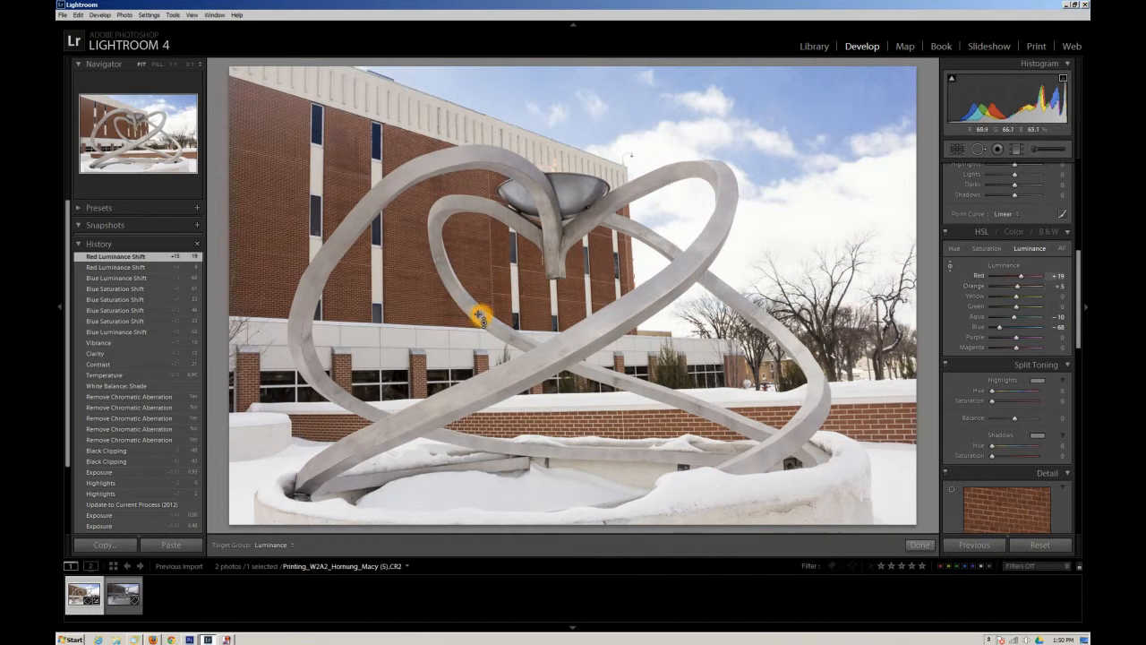
pyautogui.click(430, 292)
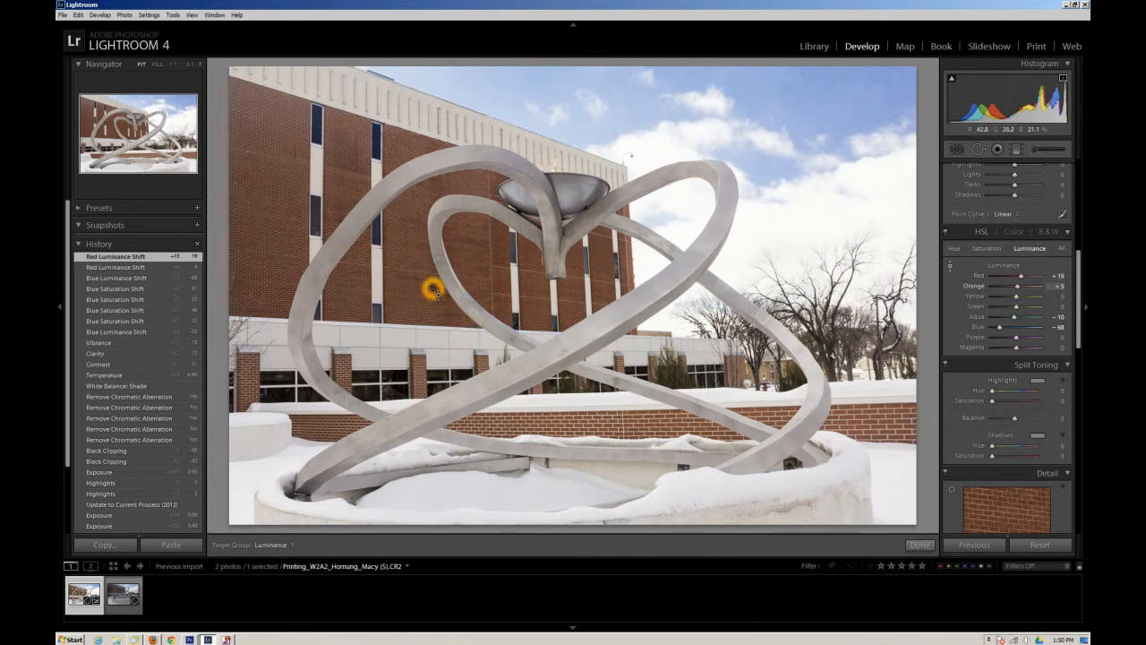
# - Compare the imported original with the edited photo in the history, returning to the latest Red Luminance Shift state
pyautogui.scroll(-1, 153, 488)
pyautogui.scroll(-3, 152, 489)
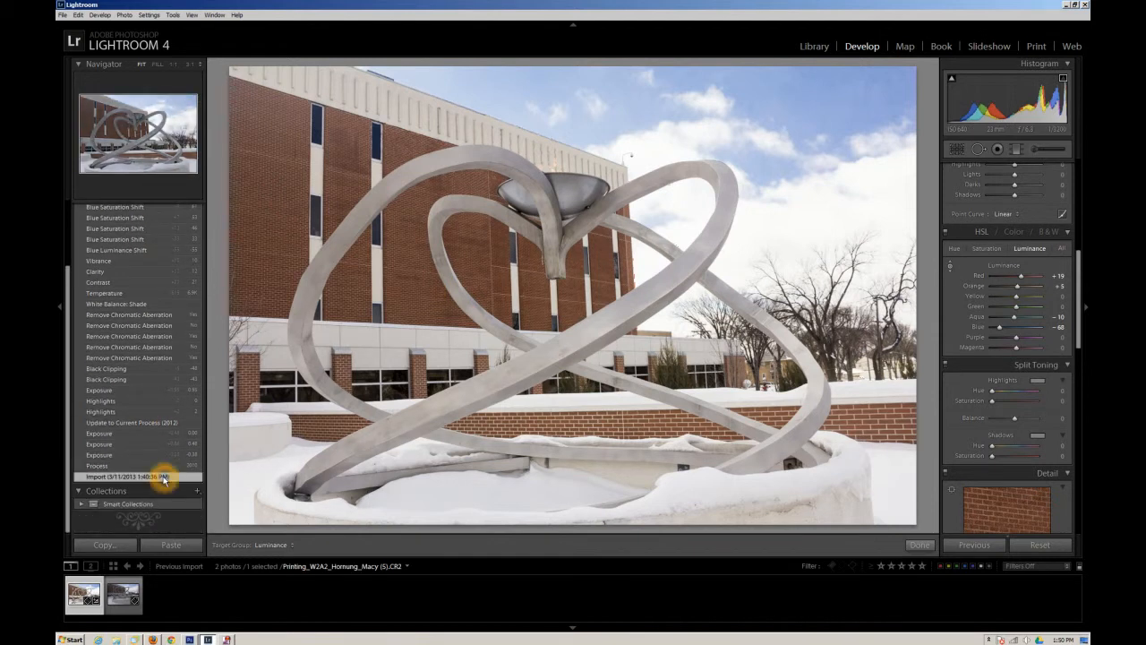
pyautogui.click(164, 478)
pyautogui.scroll(4, 139, 305)
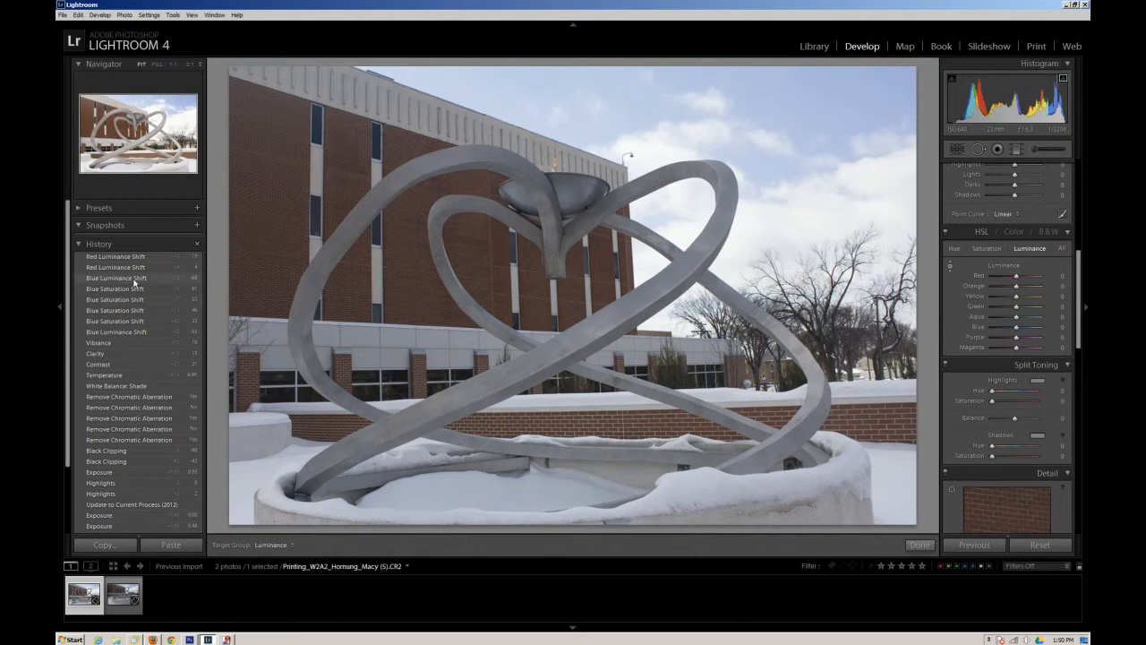
pyautogui.click(143, 257)
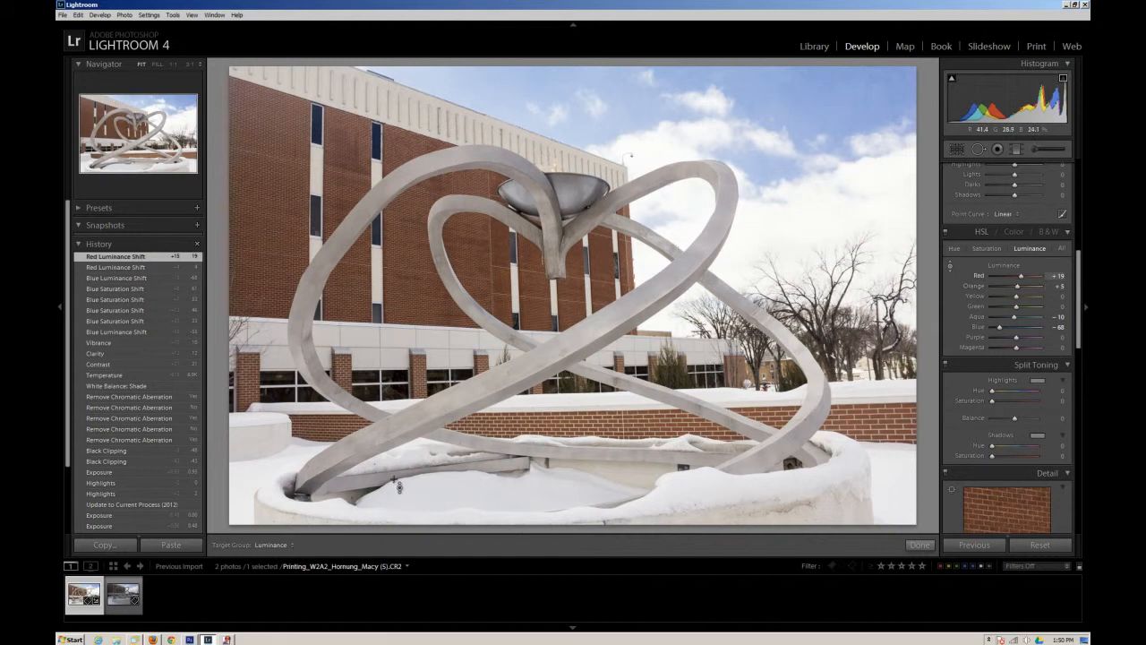
# - Turn off the targeted luminance adjustment and inspect the building's edge, the sculpture and the trees at 1:1
pyautogui.click(608, 437)
pyautogui.click(637, 274)
pyautogui.click(637, 284)
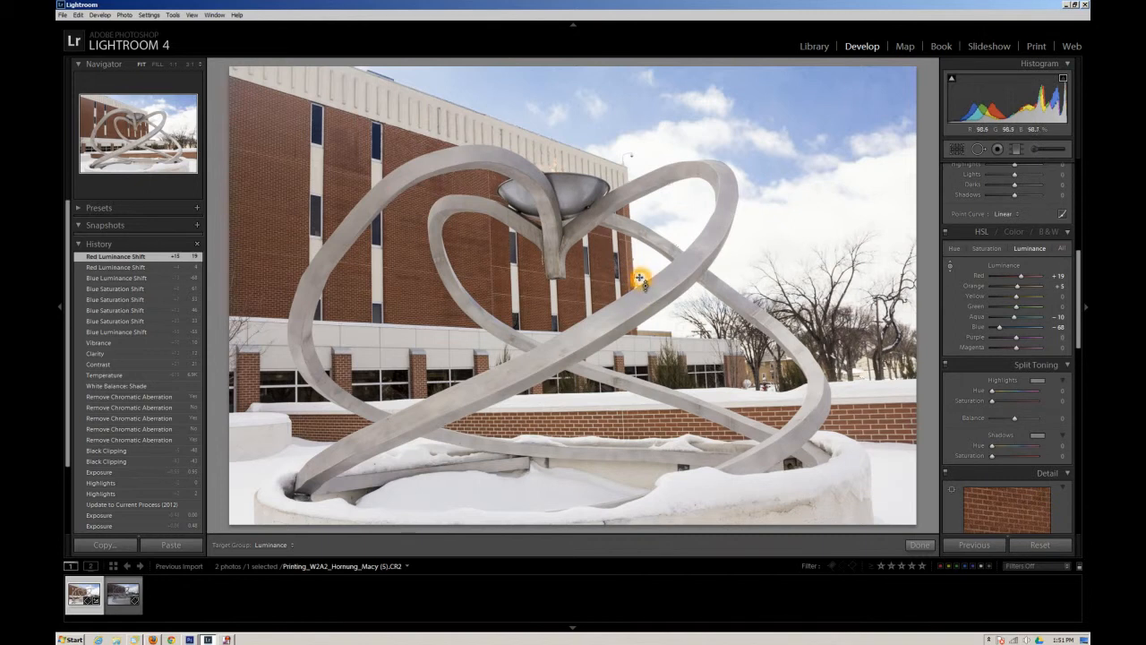
pyautogui.click(951, 266)
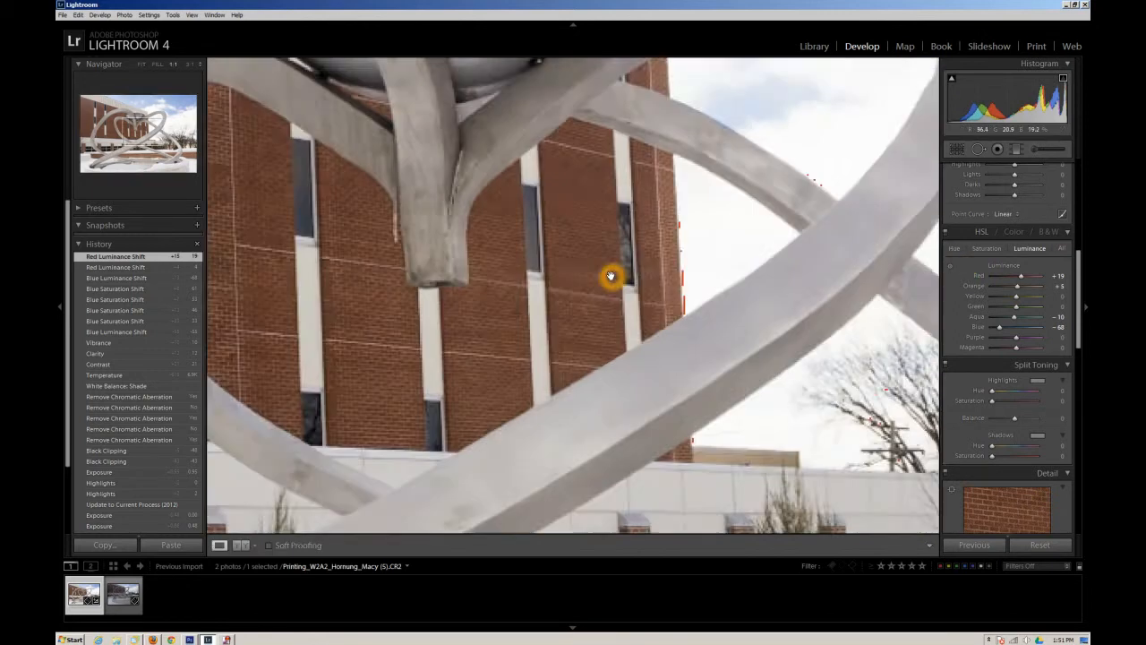
pyautogui.click(612, 277)
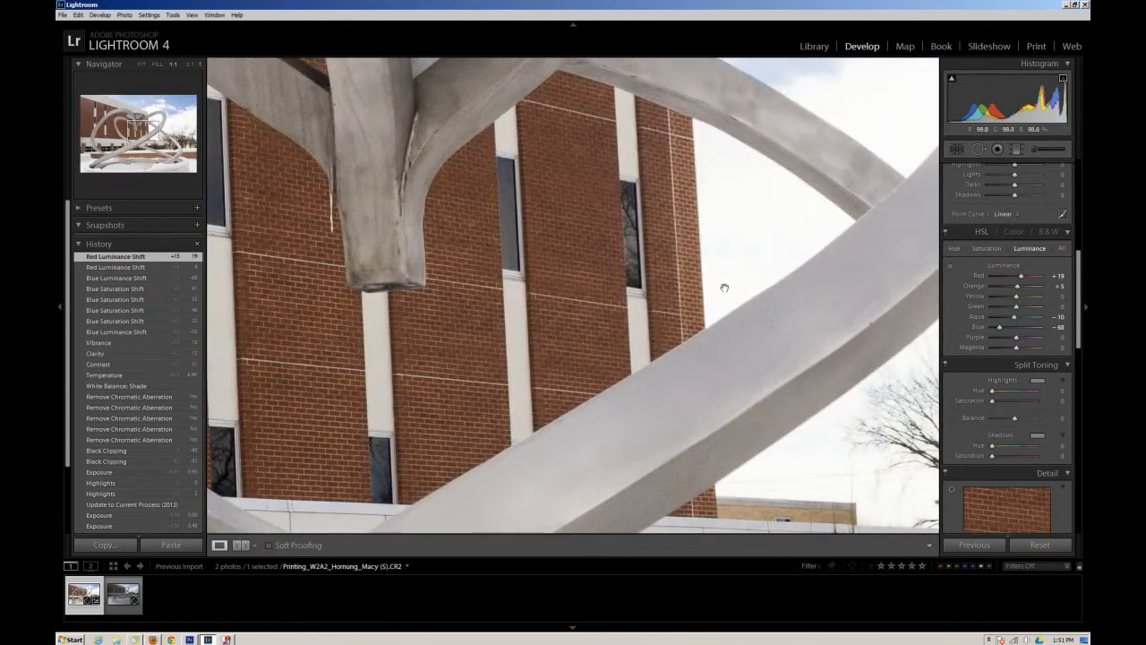
pyautogui.moveTo(722, 241); pyautogui.dragTo(647, 404)
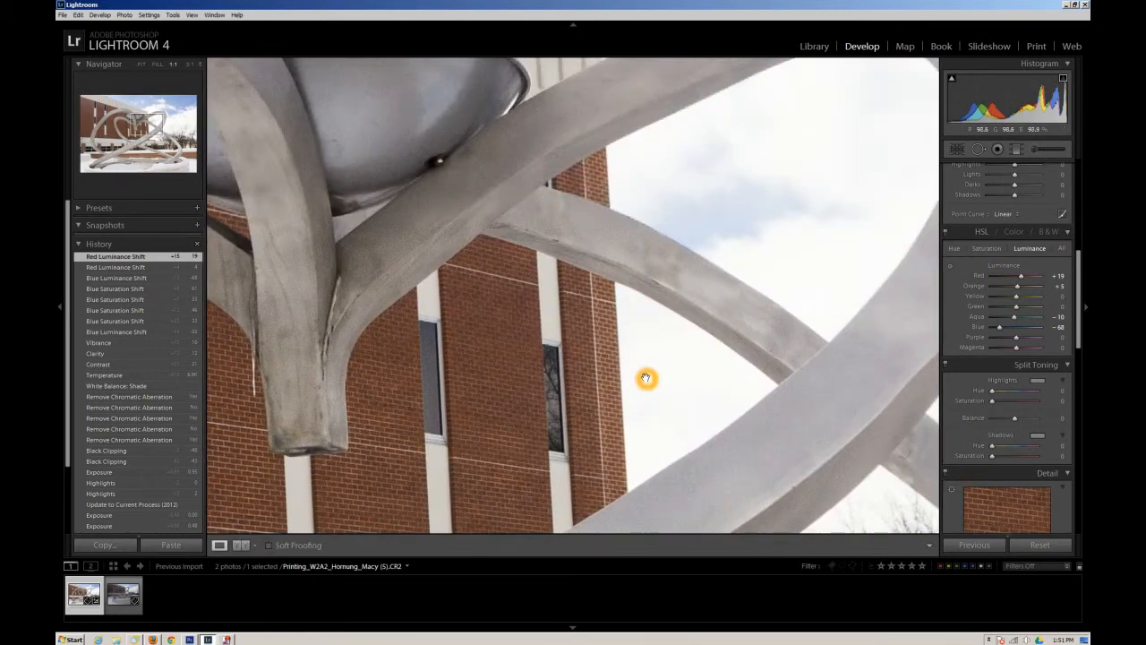
pyautogui.moveTo(643, 336); pyautogui.dragTo(537, 177)
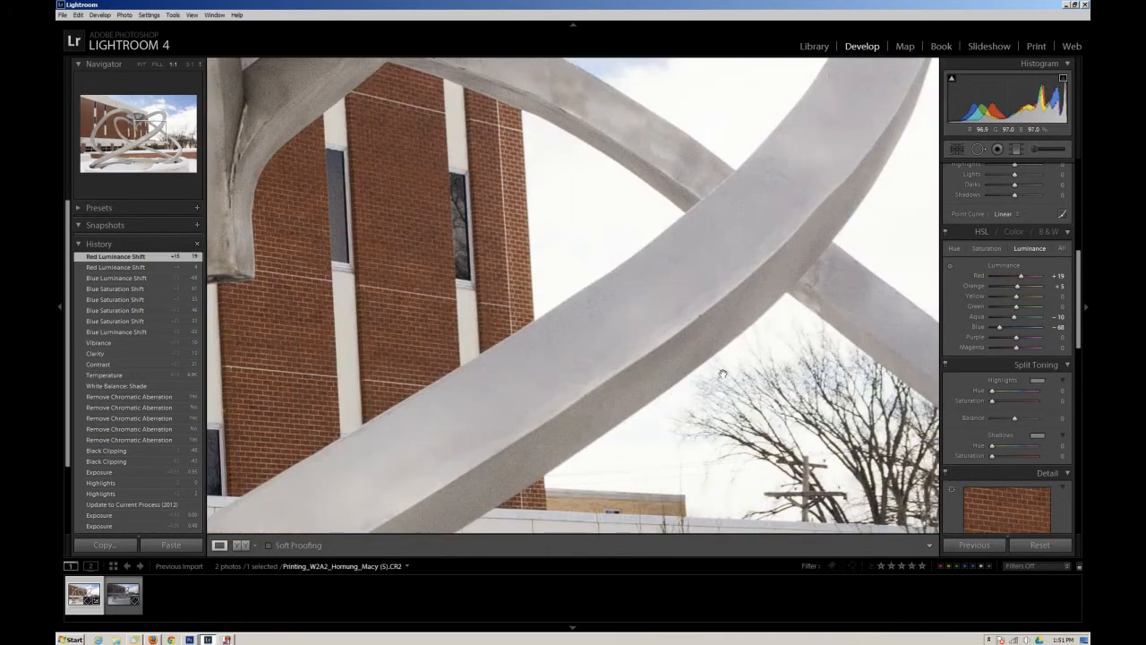
pyautogui.moveTo(764, 418); pyautogui.dragTo(472, 248)
pyautogui.click(472, 248)
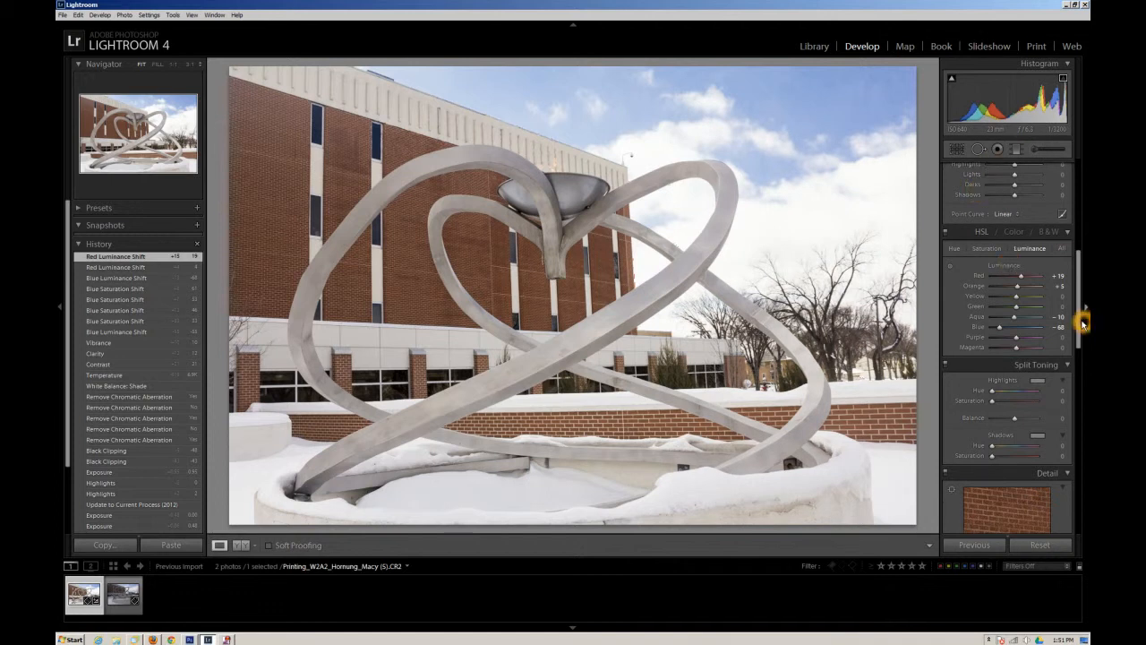
# - Activate the Adjustment Brush for a new mask with Exposure at -3.05
pyautogui.moveTo(1080, 320); pyautogui.dragTo(1080, 170)
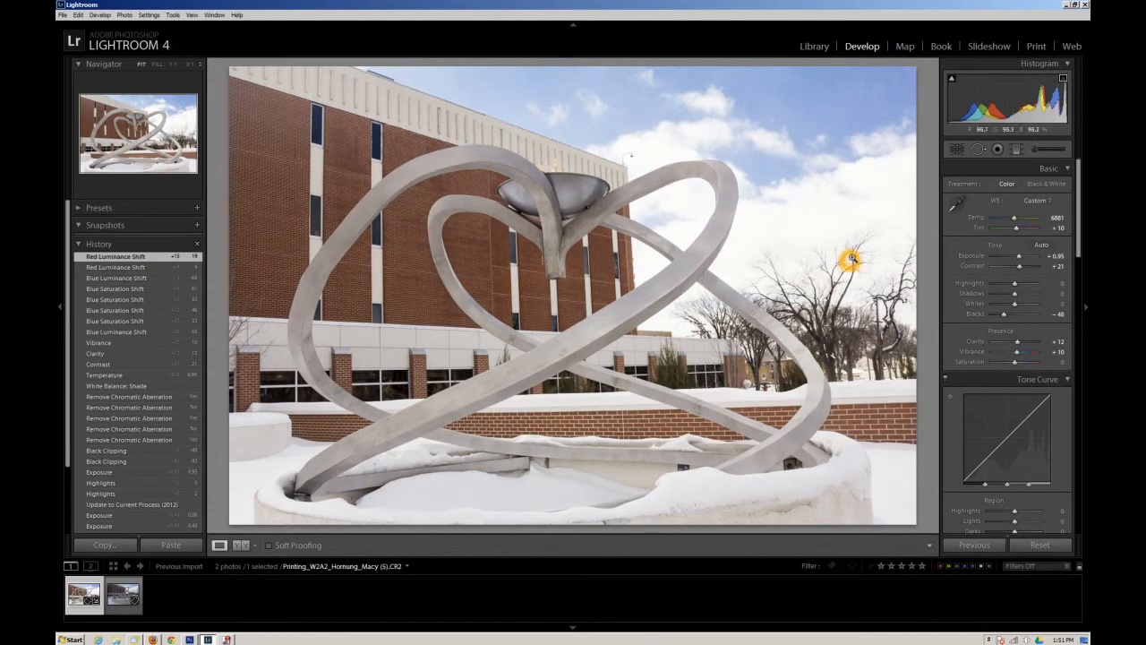
pyautogui.click(1035, 151)
pyautogui.click(1035, 150)
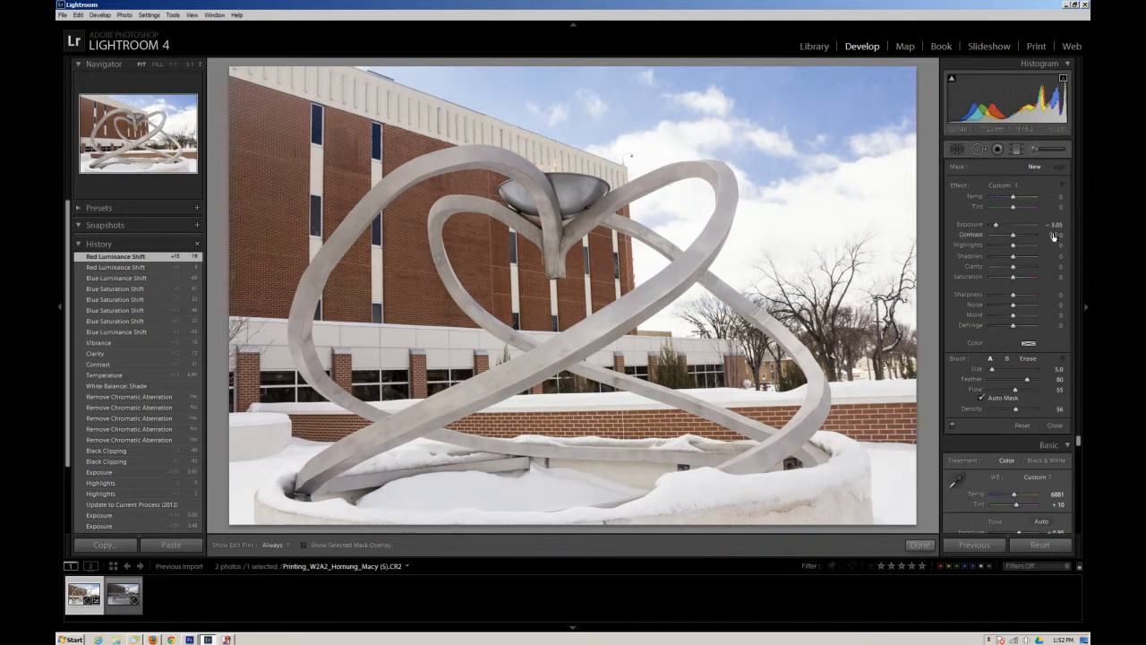
pyautogui.click(999, 228)
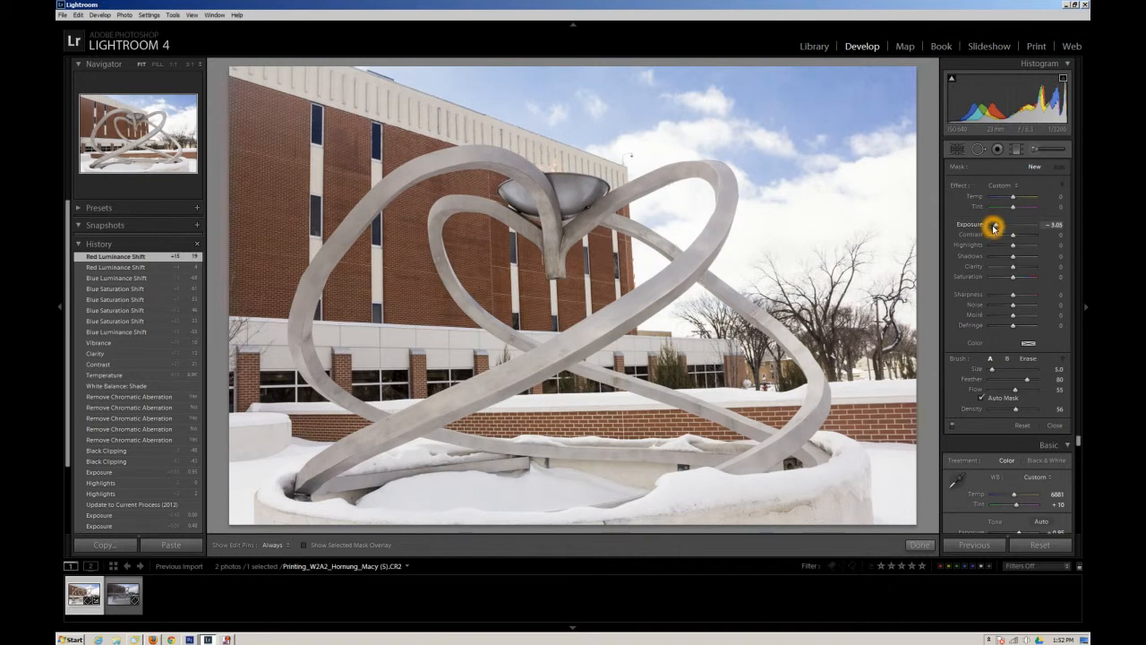
pyautogui.click(991, 229)
pyautogui.click(1002, 227)
pyautogui.click(994, 226)
pyautogui.click(958, 209)
# - Enlarge the brush, hide the edit pins and paint the darkening broadly across the blue sky
pyautogui.scroll(1, 795, 250)
pyautogui.press('h')
pyautogui.scroll(2, 824, 199)
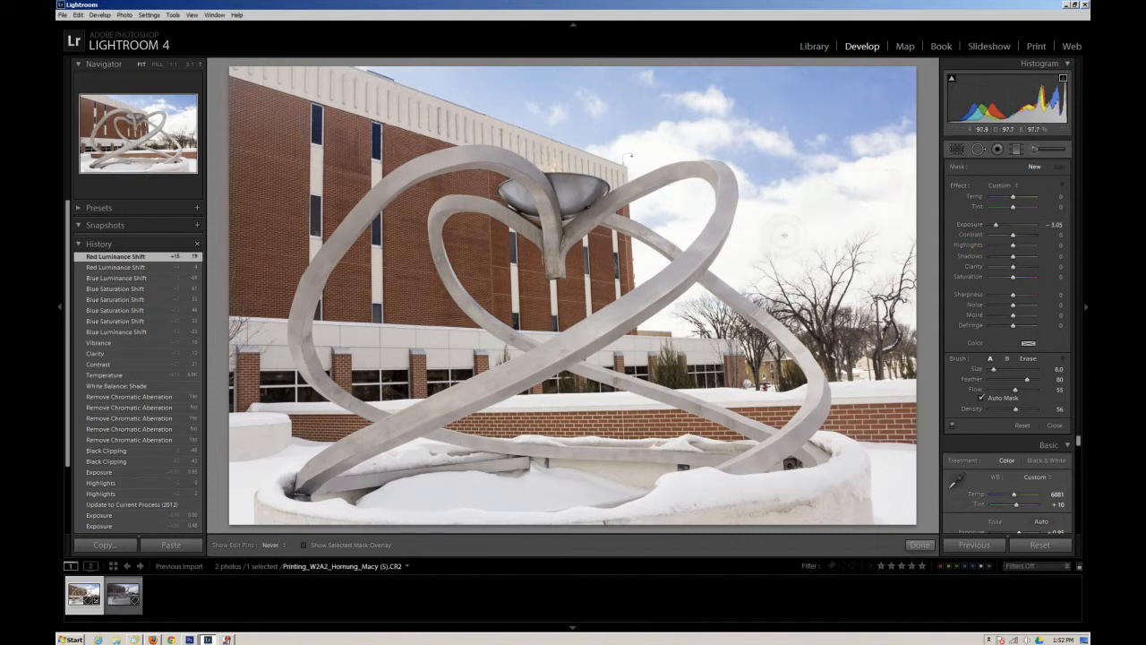
pyautogui.moveTo(923, 262); pyautogui.dragTo(871, 259)
pyautogui.moveTo(806, 157)
pyautogui.mouseDown()
pyautogui.moveTo(909, 130)
pyautogui.moveTo(748, 138)
pyautogui.moveTo(790, 162)
pyautogui.moveTo(776, 168)
pyautogui.moveTo(900, 121)
pyautogui.moveTo(905, 106)
pyautogui.moveTo(767, 83)
pyautogui.moveTo(535, 81)
pyautogui.moveTo(403, 70)
pyautogui.mouseUp()
pyautogui.moveTo(479, 76)
pyautogui.mouseDown()
pyautogui.moveTo(627, 135)
pyautogui.moveTo(680, 90)
pyautogui.moveTo(555, 82)
pyautogui.moveTo(748, 144)
pyautogui.moveTo(786, 182)
pyautogui.moveTo(699, 81)
pyautogui.moveTo(842, 105)
pyautogui.moveTo(824, 195)
pyautogui.mouseUp()
pyautogui.moveTo(542, 122)
pyautogui.mouseDown()
pyautogui.moveTo(390, 58)
pyautogui.moveTo(557, 79)
pyautogui.moveTo(719, 77)
pyautogui.mouseUp()
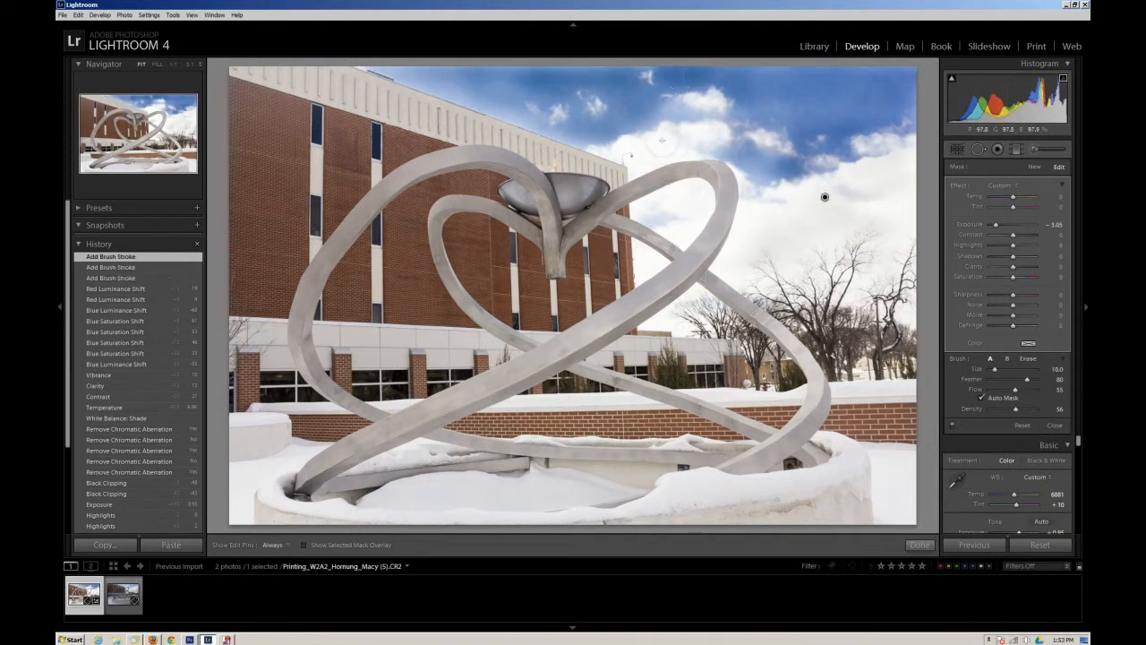
# - Reduce the brush size to 6.0 and dab the darkening around the clouds and the sky beside the sculpture
pyautogui.scroll(-4, 672, 142)
pyautogui.click(659, 149)
pyautogui.moveTo(658, 119); pyautogui.dragTo(673, 140)
pyautogui.moveTo(759, 150); pyautogui.dragTo(763, 153)
pyautogui.click(635, 209)
pyautogui.click(645, 263)
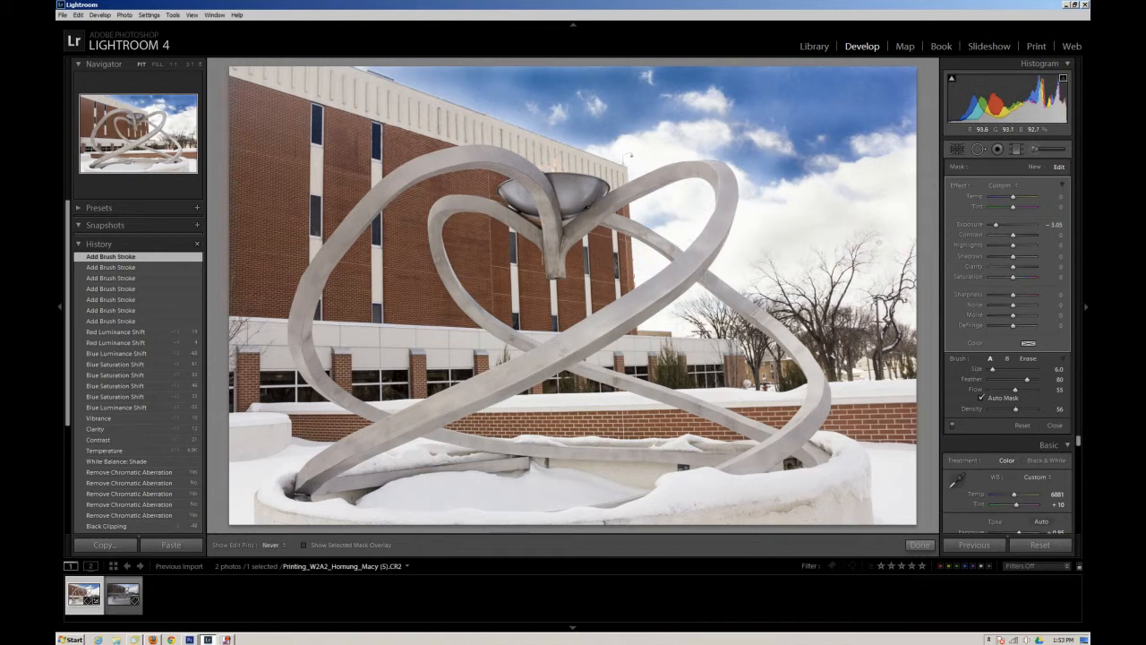
pyautogui.click(660, 296)
pyautogui.click(842, 228)
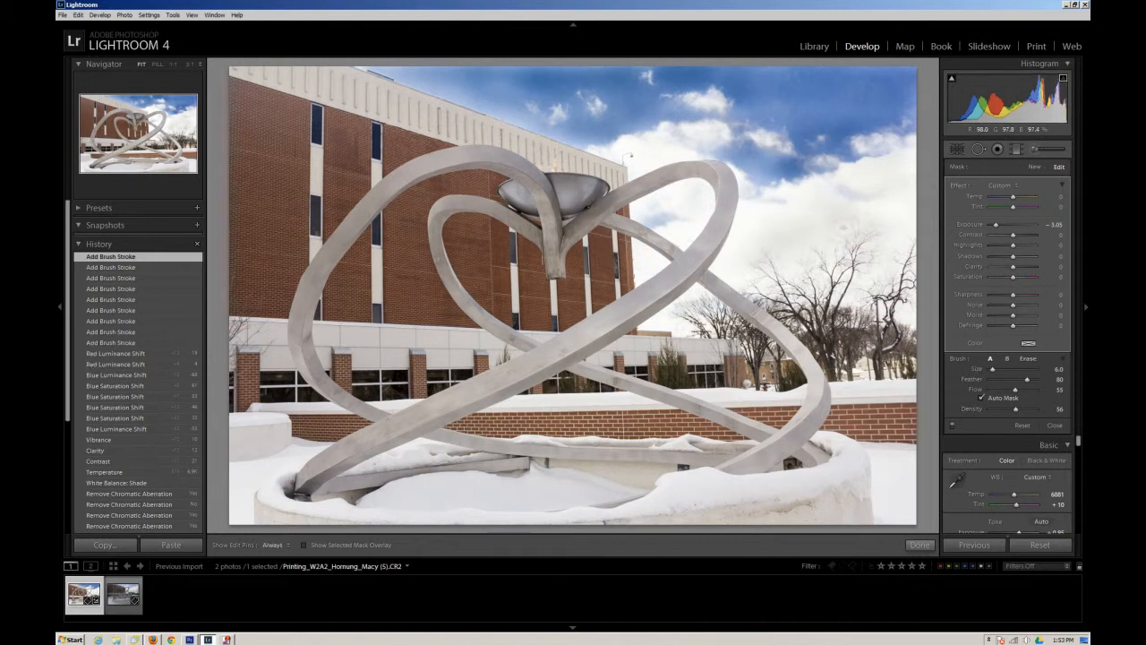
# - Paint the darkening into the remaining light sky along the building's roofline
pyautogui.moveTo(613, 143); pyautogui.dragTo(397, 84)
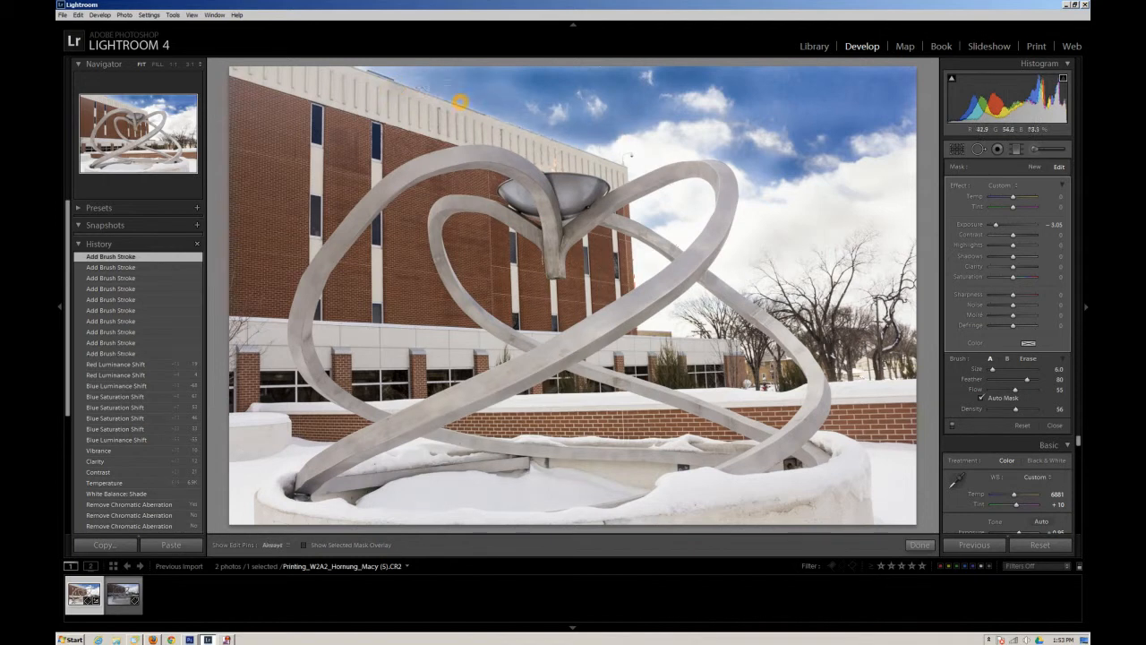
pyautogui.click(517, 76)
pyautogui.click(604, 76)
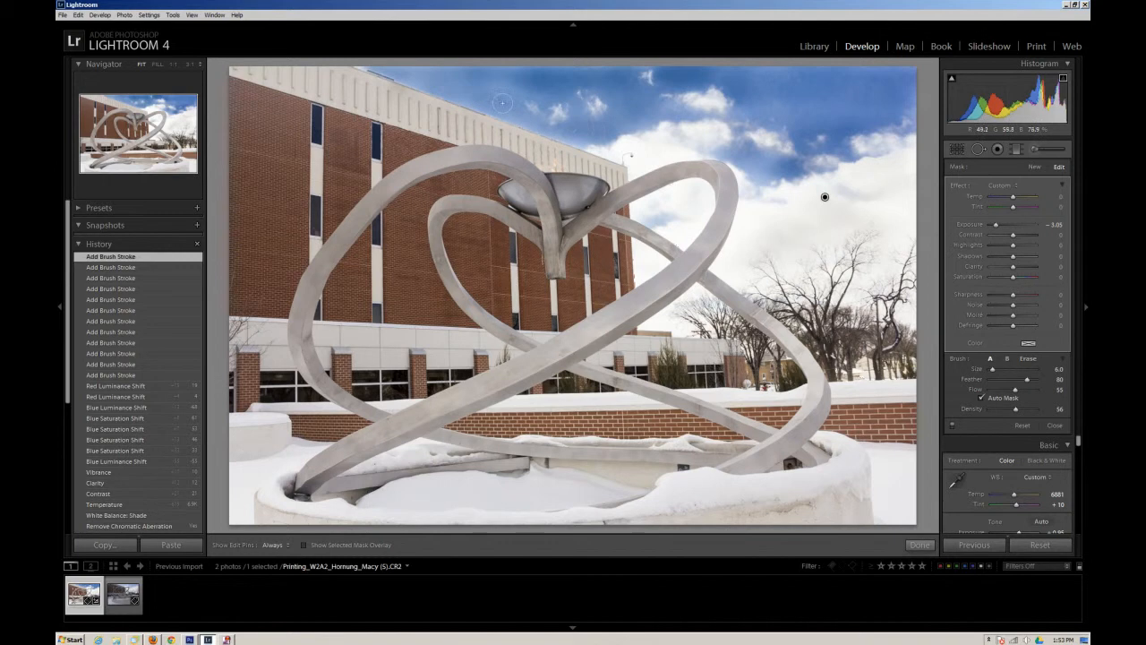
pyautogui.click(502, 69)
pyautogui.click(407, 70)
pyautogui.press('h')
pyautogui.moveTo(530, 111); pyautogui.dragTo(640, 162)
pyautogui.moveTo(393, 78); pyautogui.dragTo(328, 63)
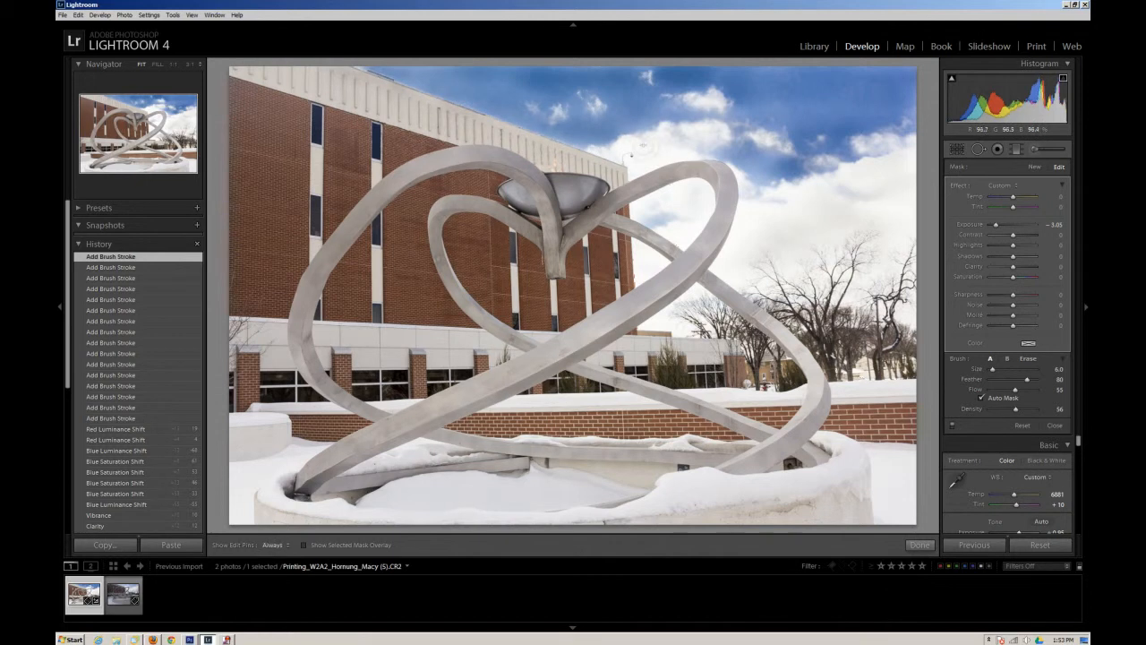
# - Touch up the darkening around the upper clouds with a few brush dabs and hide the edit pins
pyautogui.click(727, 119)
pyautogui.click(650, 89)
pyautogui.click(733, 108)
pyautogui.press('h')
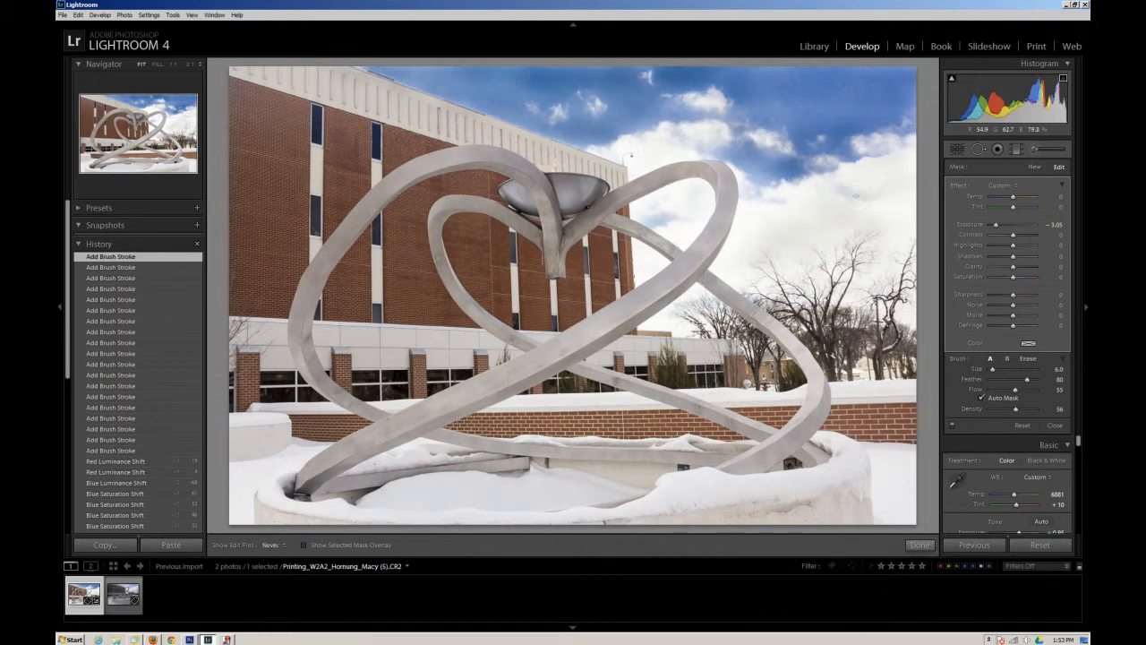
# - Dab more of the darkening into the clouds and the sky beside the sculpture with the edit pins hidden
pyautogui.click(894, 186)
pyautogui.click(780, 216)
pyautogui.press('h')
pyautogui.click(661, 147)
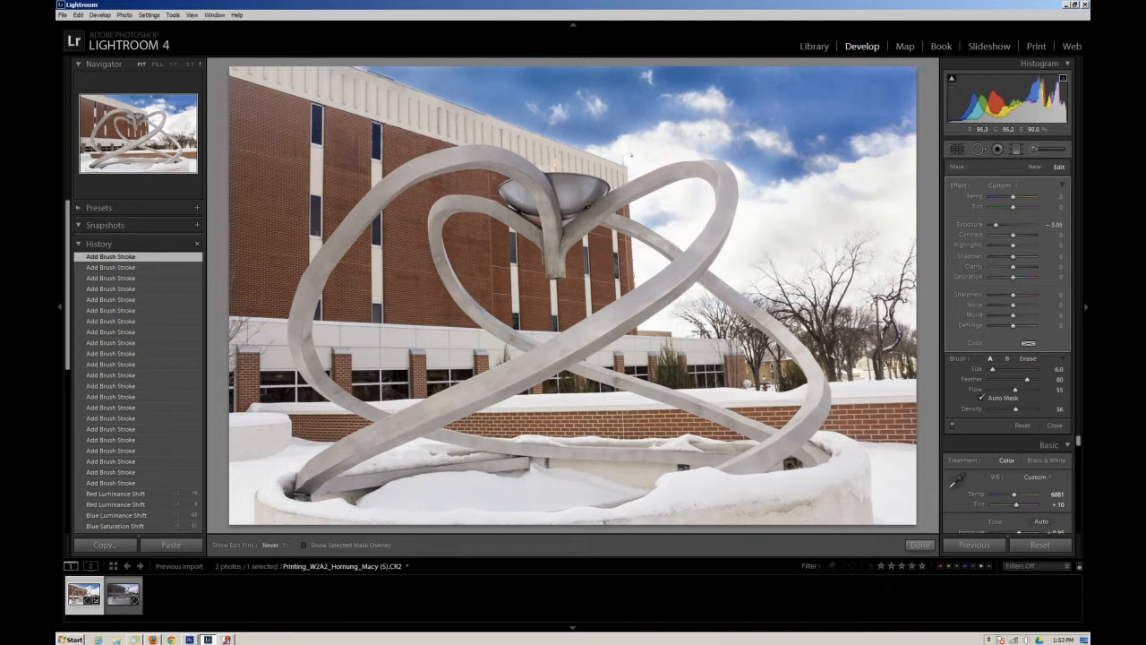
pyautogui.click(807, 163)
# - Extend the darkening with brush dabs over the bright clouds around the bare trees and inside the sculpture's loop
pyautogui.press('h')
pyautogui.click(746, 288)
pyautogui.click(915, 326)
pyautogui.click(907, 307)
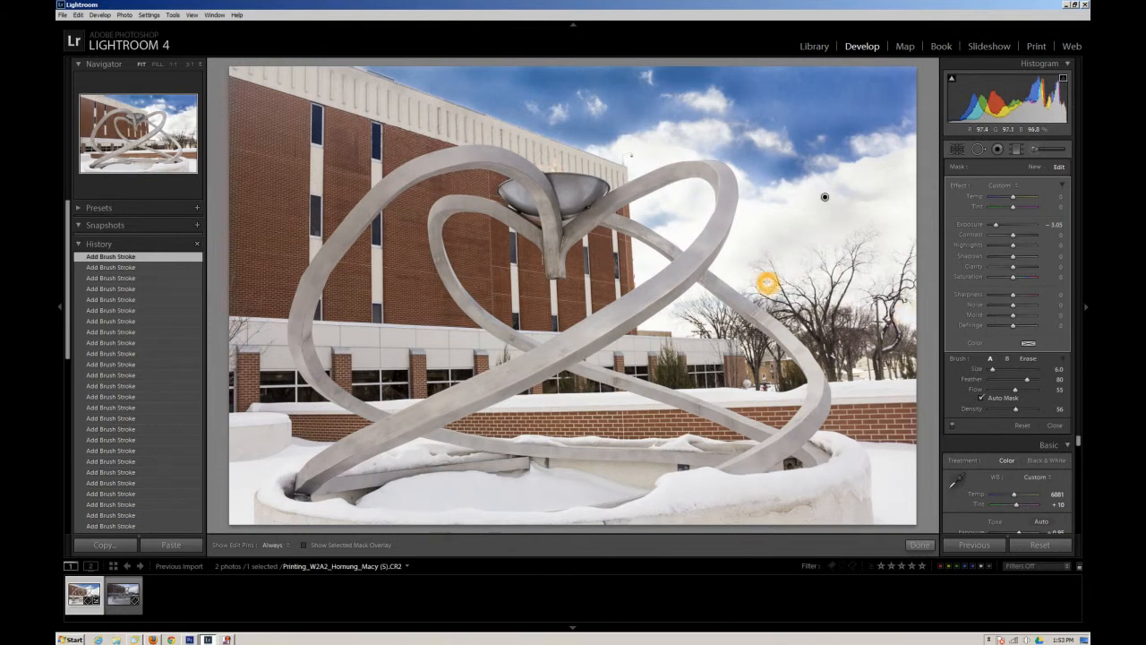
pyautogui.press('h')
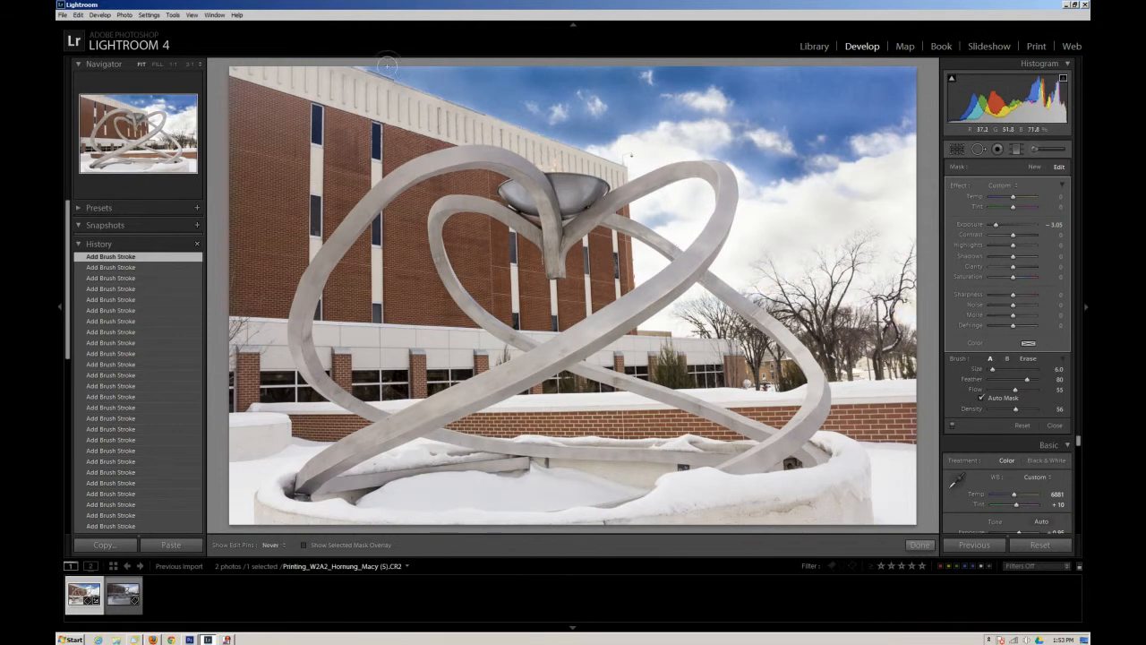
pyautogui.press('h')
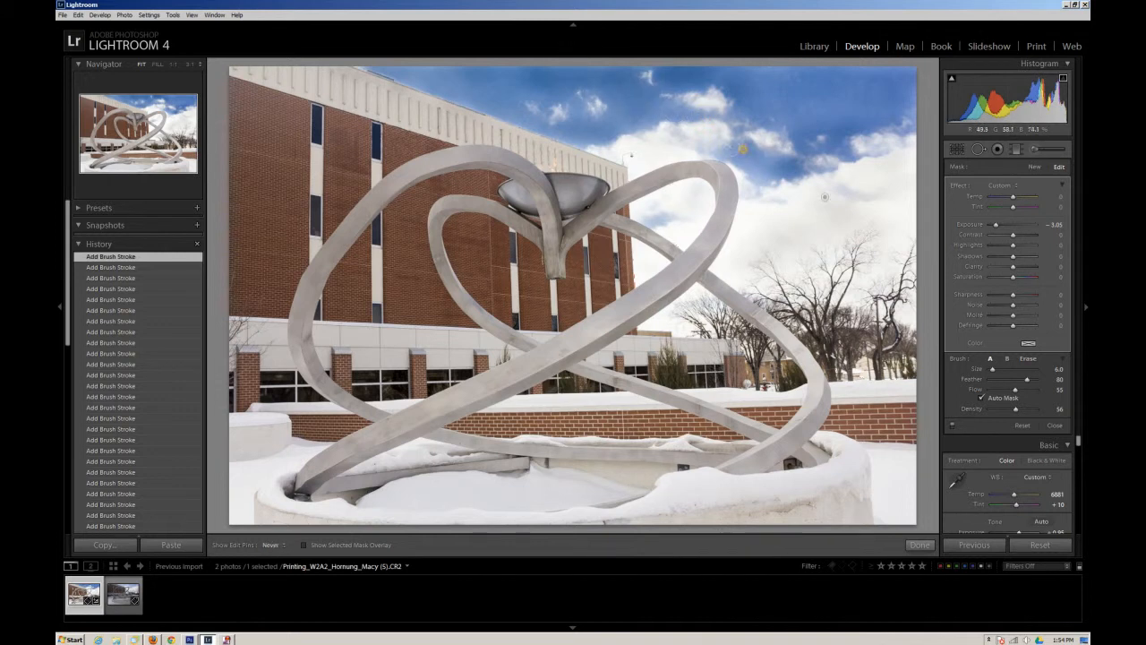
pyautogui.click(694, 196)
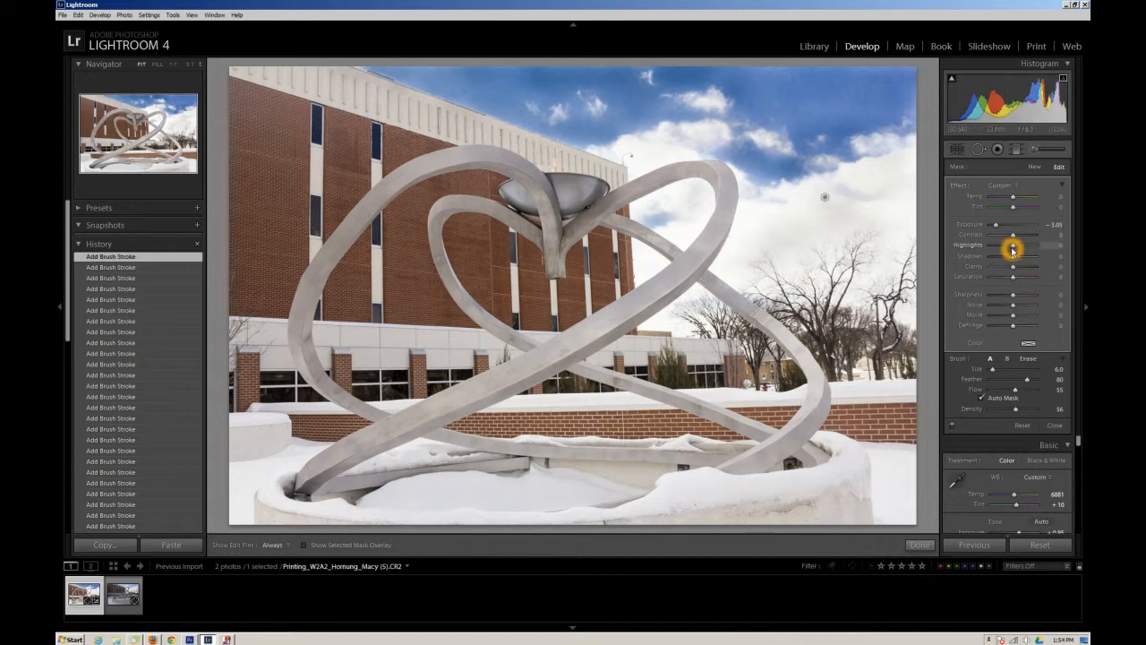
# - Soften the painted sky darkening to an exposure of -2.00 and close the Adjustment Brush
pyautogui.moveTo(997, 227); pyautogui.dragTo(1007, 227)
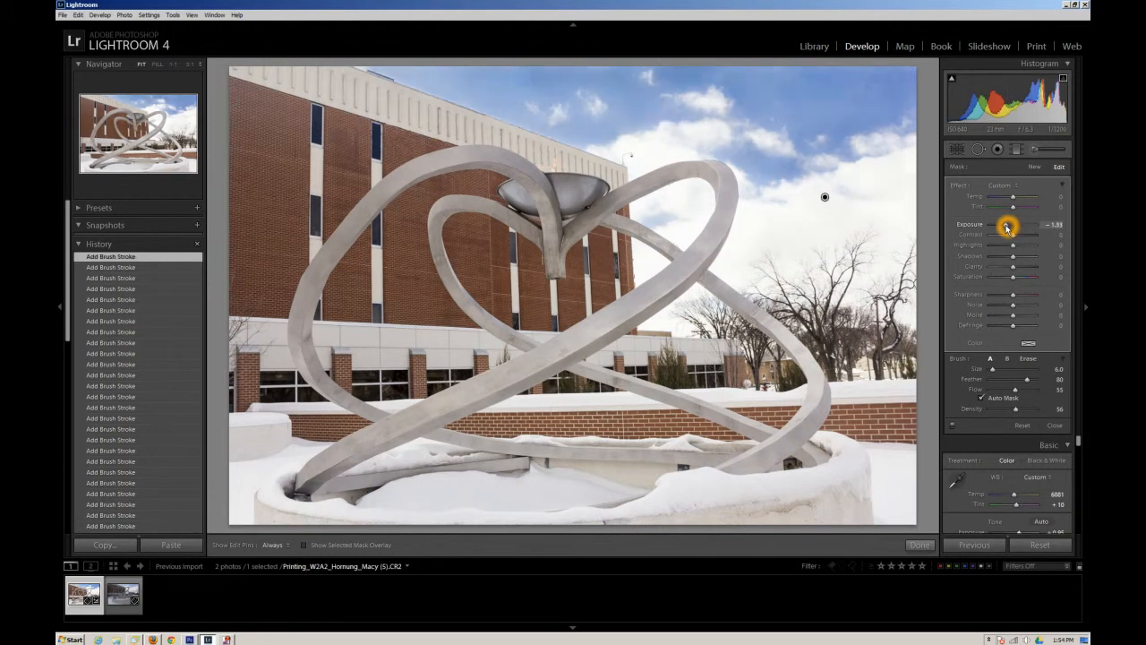
pyautogui.moveTo(1006, 227); pyautogui.dragTo(1004, 227)
pyautogui.moveTo(1006, 230); pyautogui.dragTo(1013, 228)
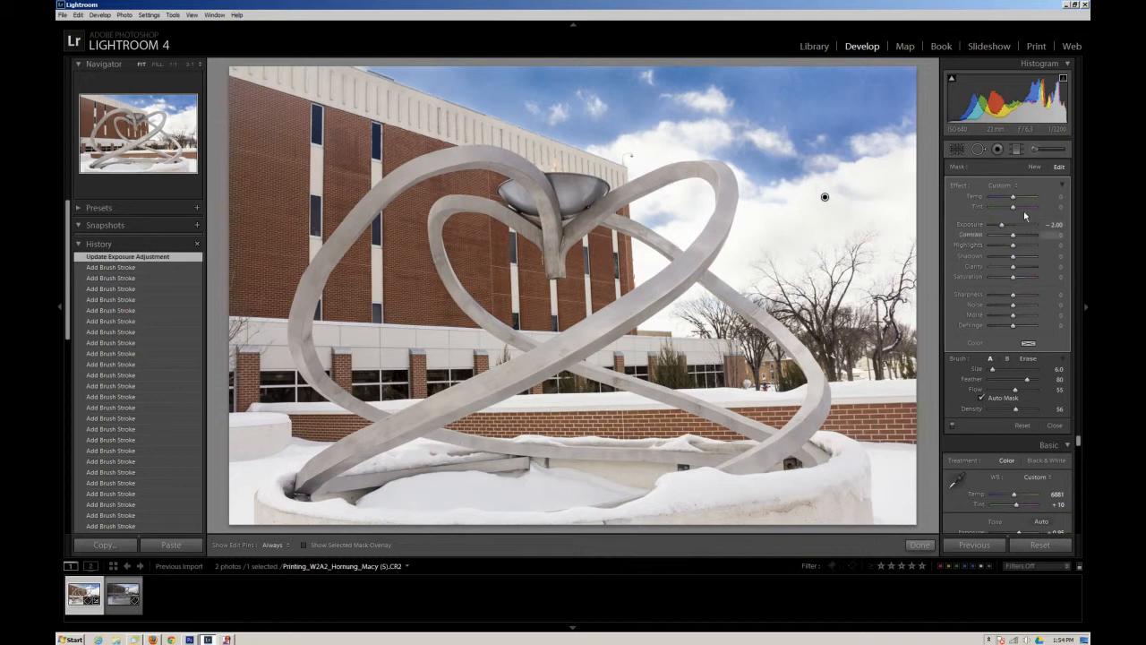
pyautogui.click(1036, 154)
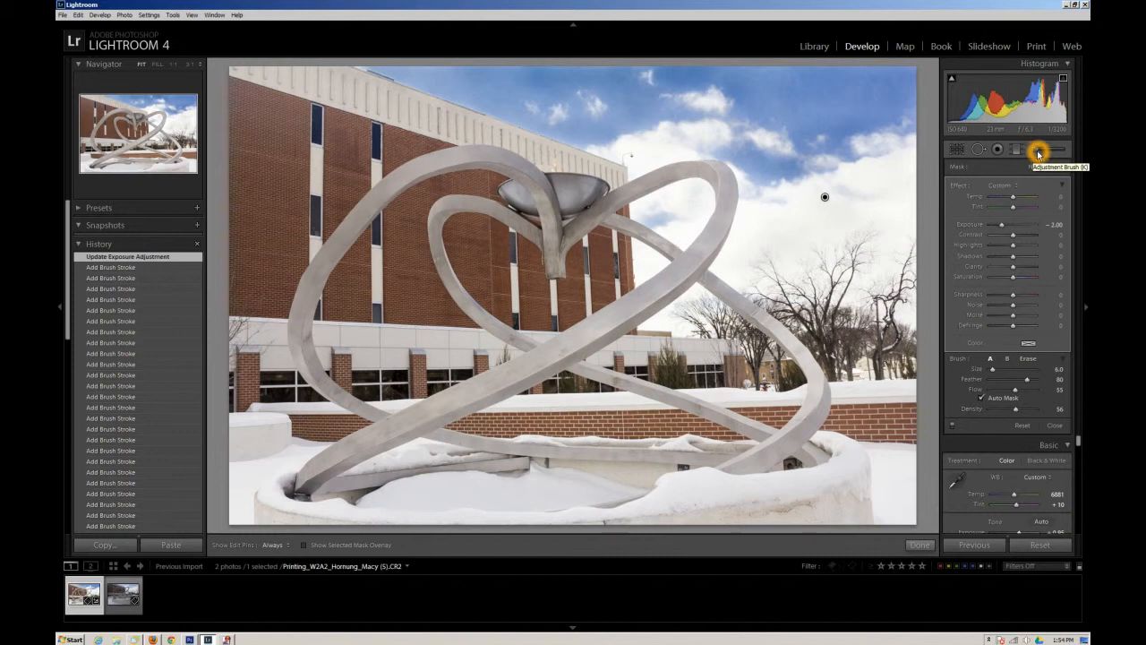
# - Target the flame above the bowl with the HSL luminance adjustment and lower the Orange luminance to -16
pyautogui.click(537, 173)
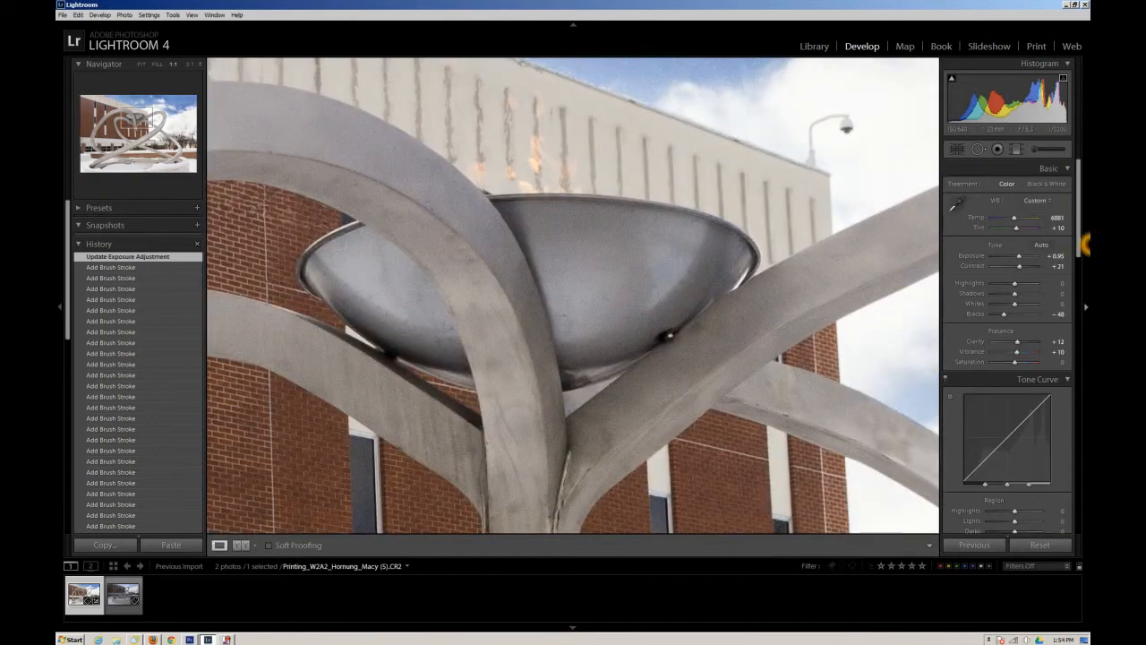
pyautogui.moveTo(1082, 250); pyautogui.dragTo(1084, 320)
pyautogui.click(1025, 245)
pyautogui.click(1023, 246)
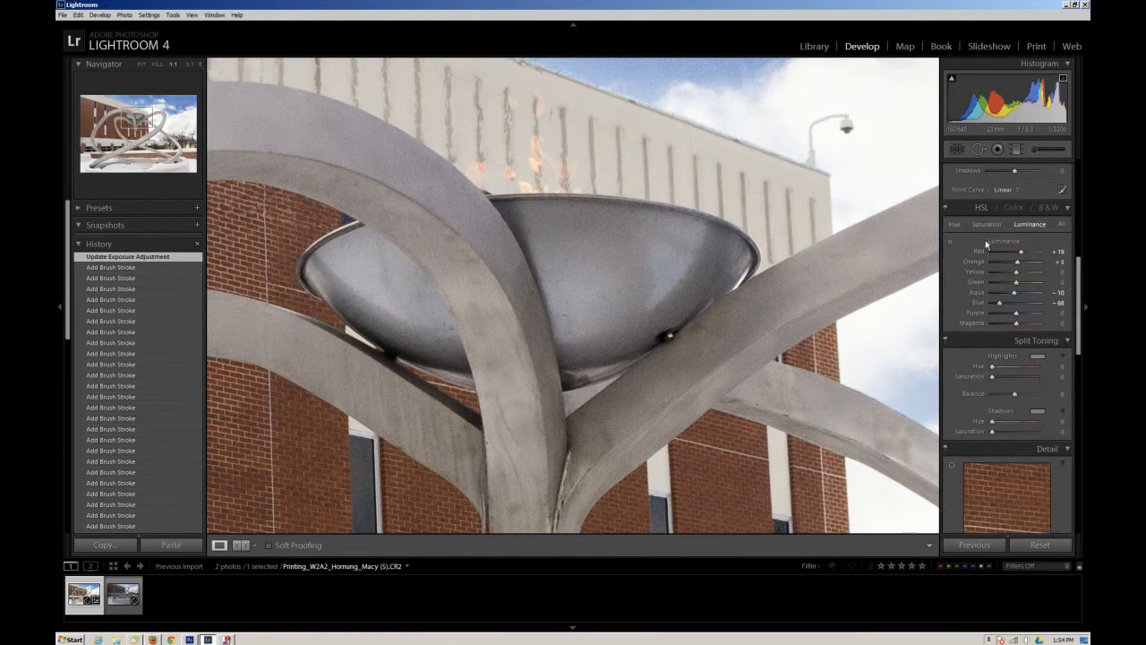
pyautogui.click(953, 244)
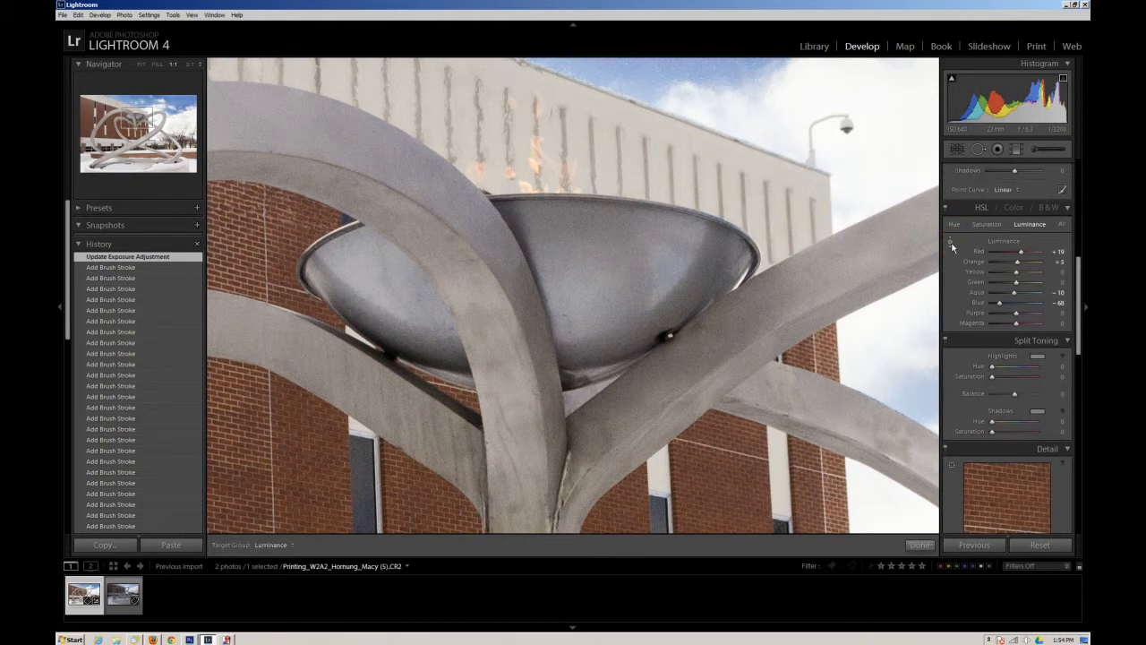
pyautogui.click(629, 158)
pyautogui.click(537, 169)
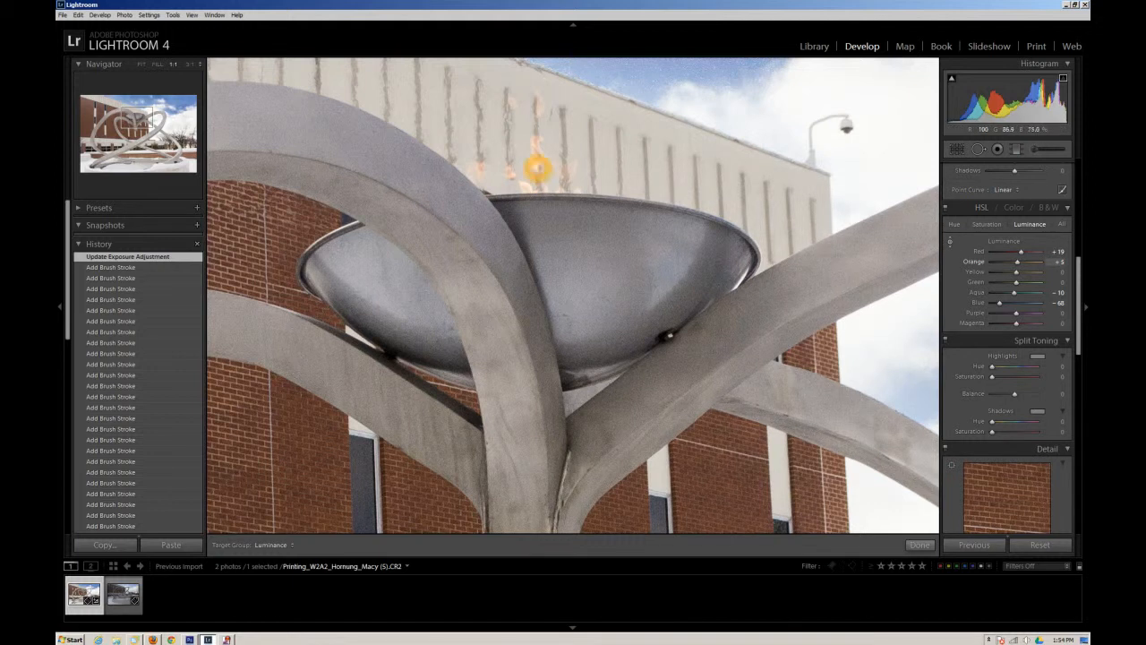
pyautogui.moveTo(537, 169); pyautogui.dragTo(536, 172)
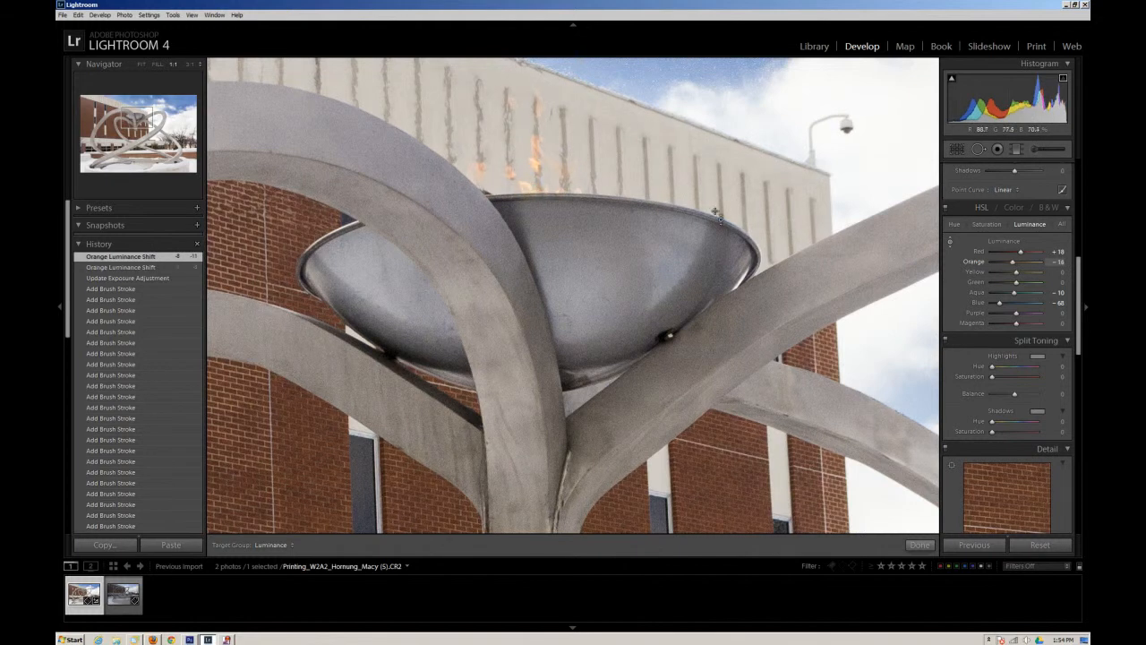
# - Raise the HSL saturation to +33 for Red, +22 for Orange and +7 for Yellow
pyautogui.click(986, 223)
pyautogui.click(1023, 257)
pyautogui.moveTo(1022, 257); pyautogui.dragTo(1024, 258)
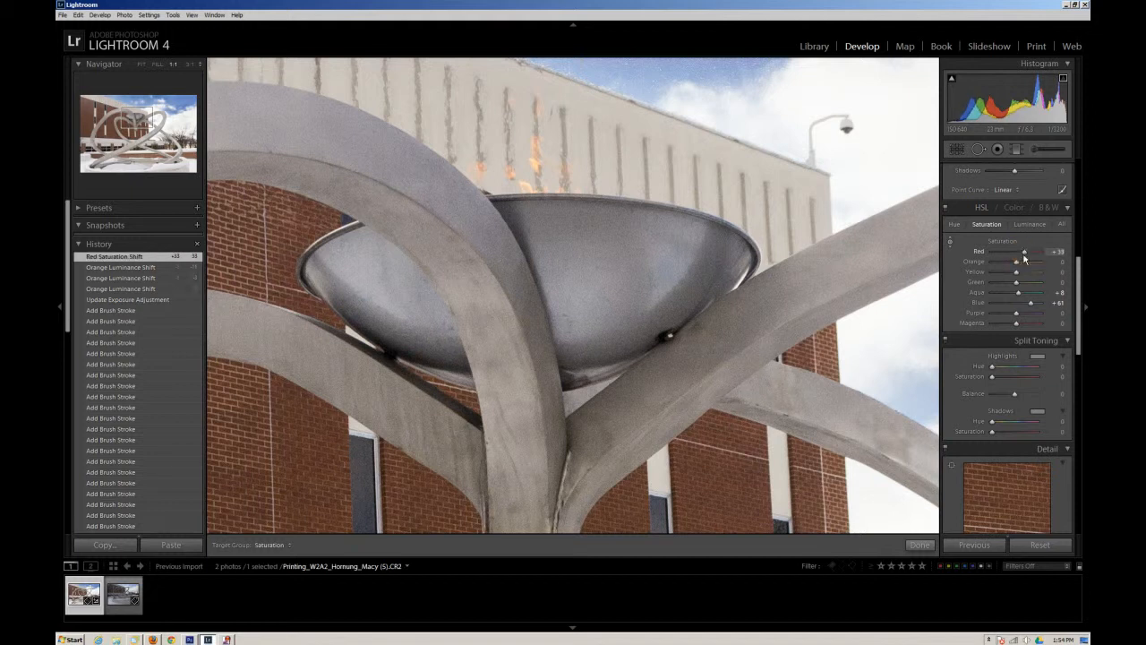
pyautogui.click(1022, 262)
pyautogui.moveTo(1016, 265); pyautogui.dragTo(1021, 265)
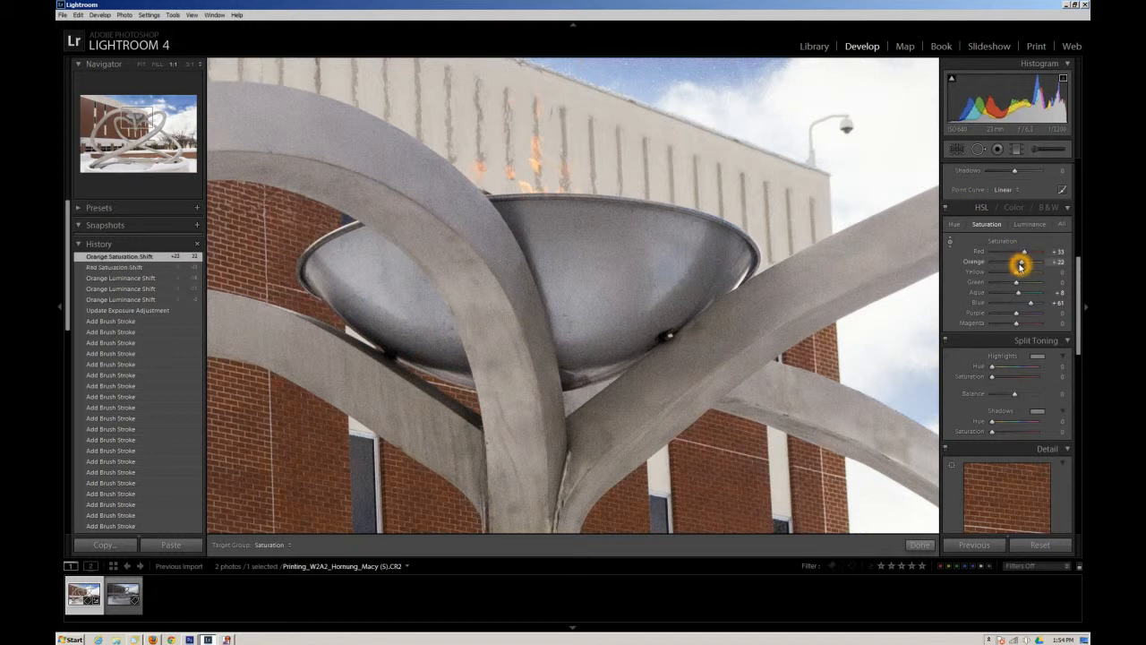
pyautogui.click(1023, 293)
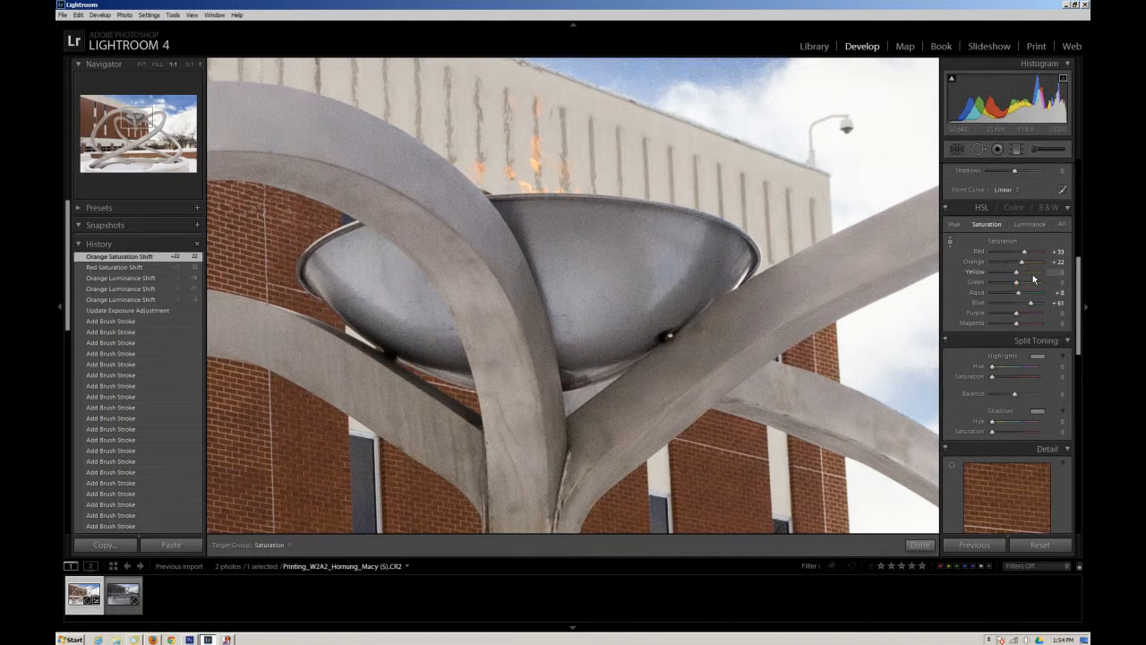
pyautogui.moveTo(1019, 274); pyautogui.dragTo(1020, 271)
pyautogui.click(1012, 309)
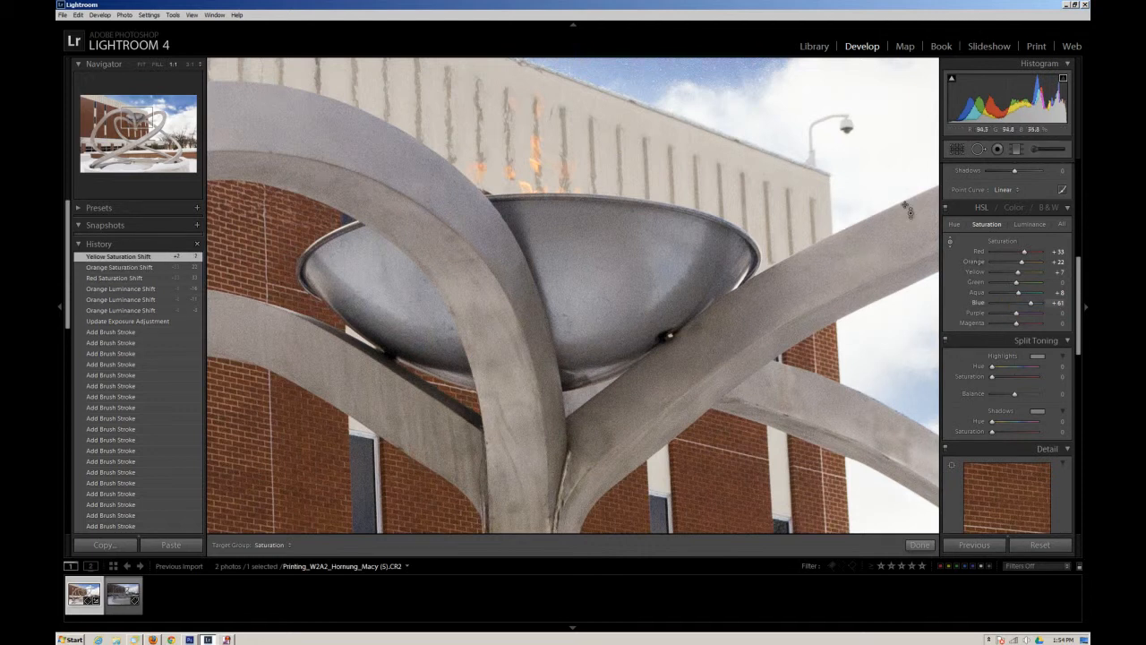
# - Compare the whole photo before and after the orange luminance and warm saturation changes using its history states
pyautogui.click(550, 315)
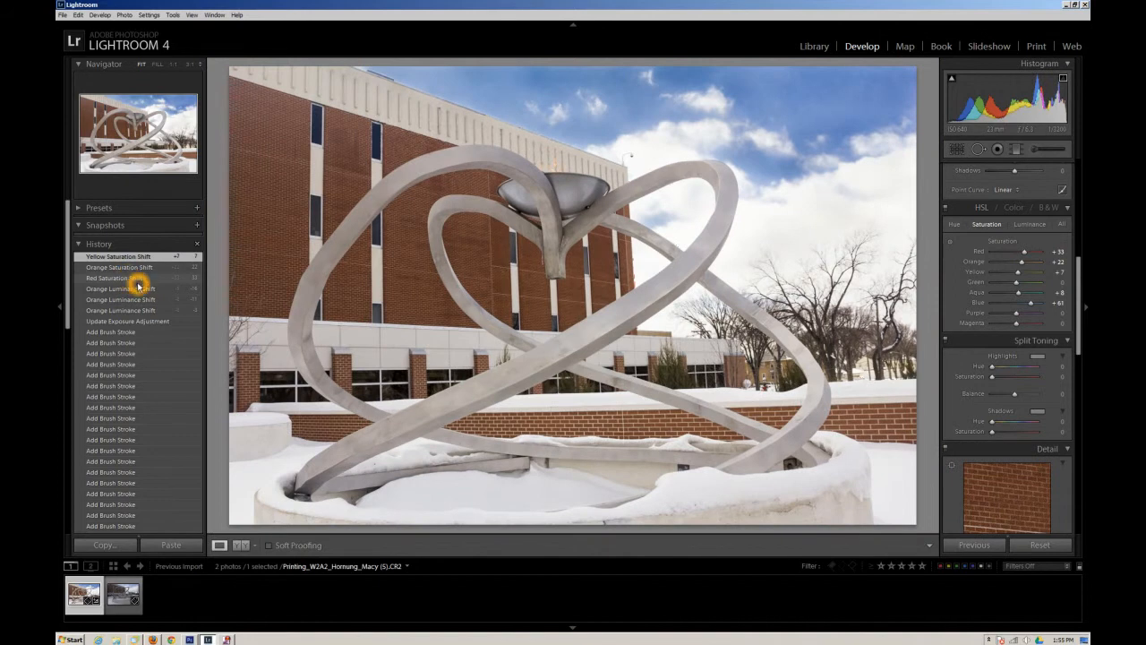
pyautogui.click(406, 304)
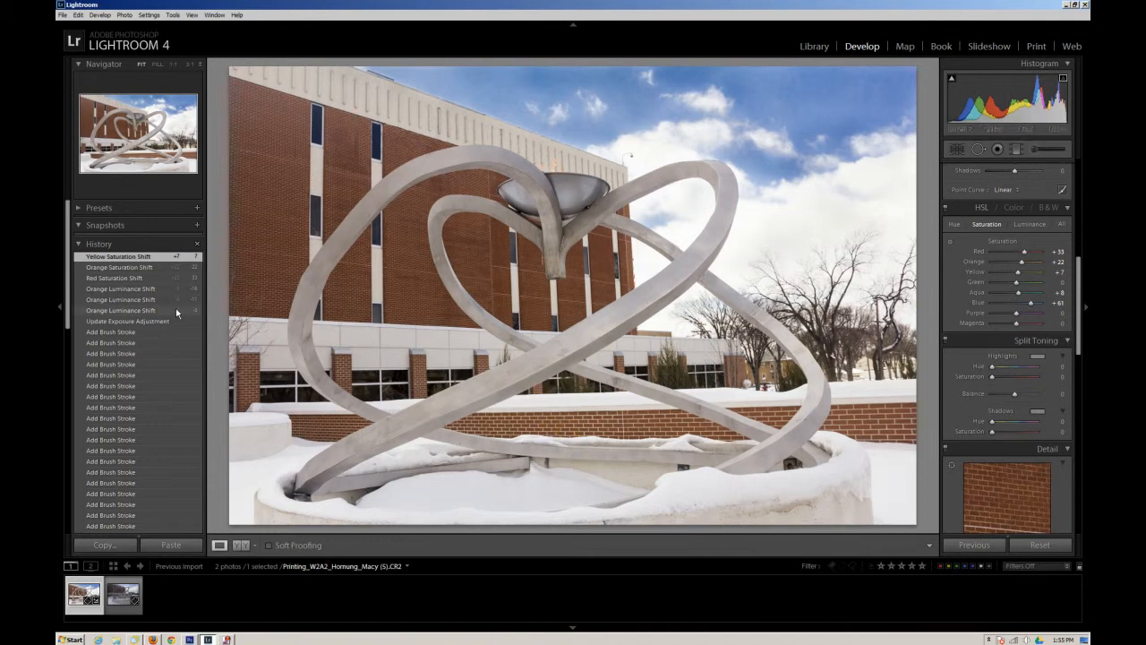
pyautogui.click(127, 322)
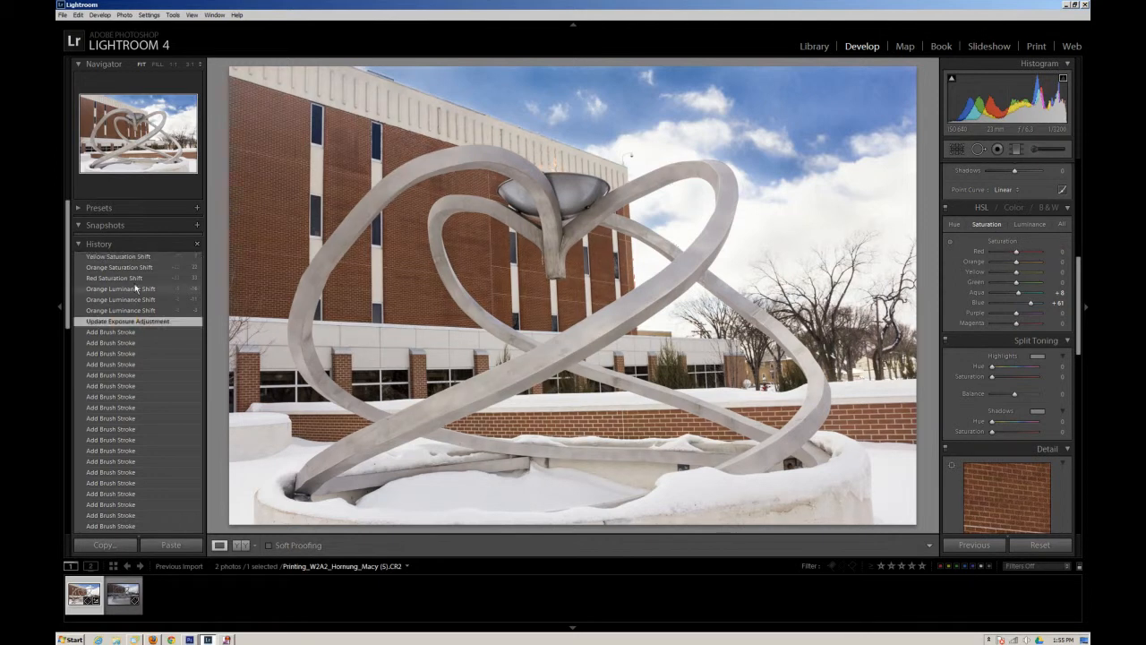
pyautogui.click(139, 257)
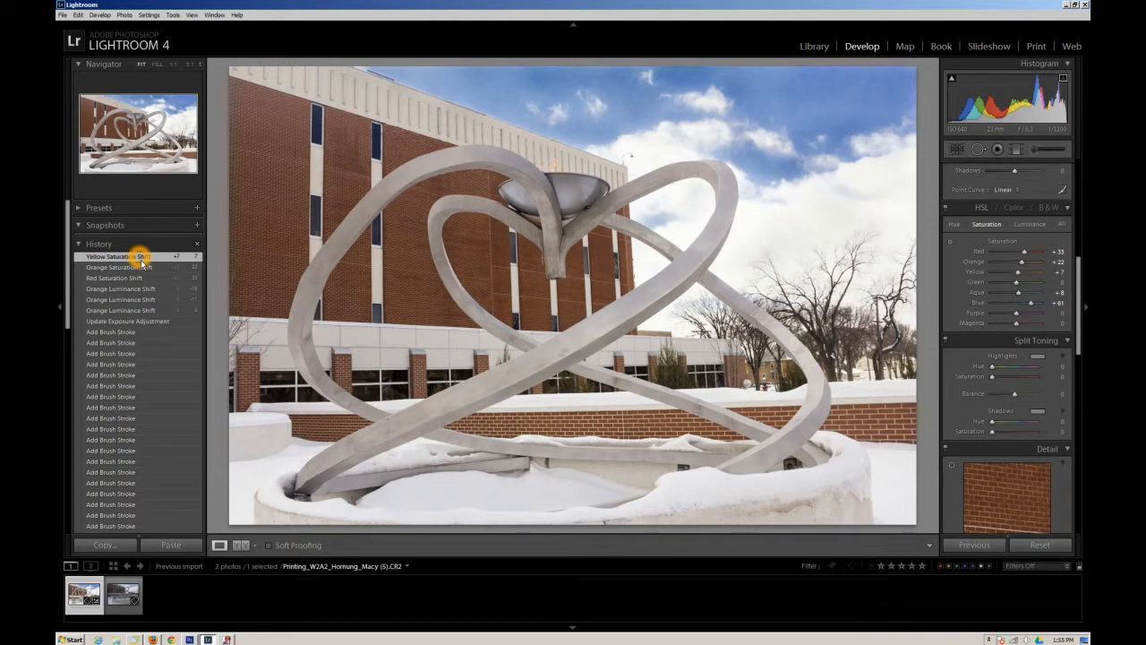
pyautogui.click(135, 322)
pyautogui.click(134, 322)
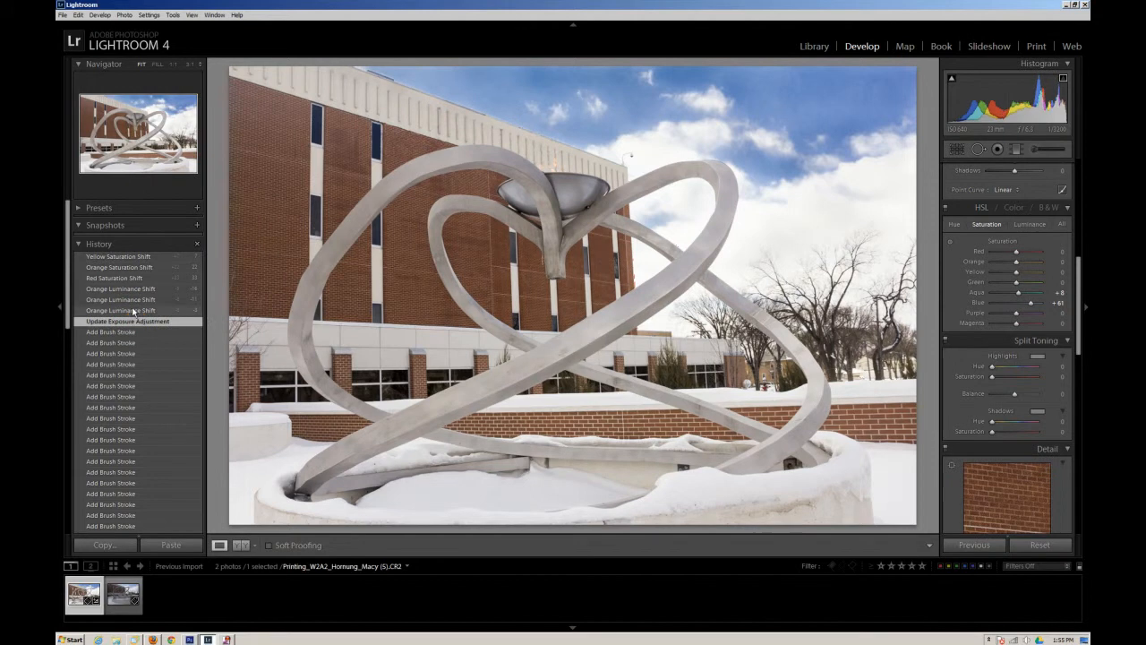
pyautogui.click(133, 258)
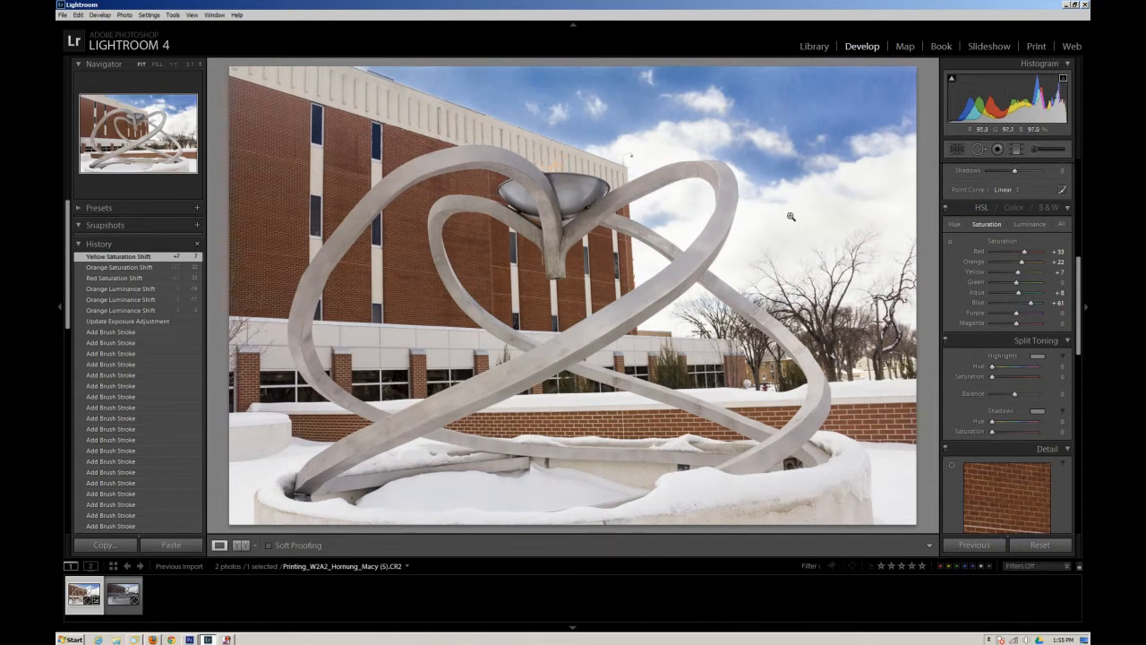
# - Reduce the noise in the sky by setting noise reduction Luminance to 54, Detail to 74 and Contrast to 7
pyautogui.moveTo(1079, 328); pyautogui.dragTo(1079, 226)
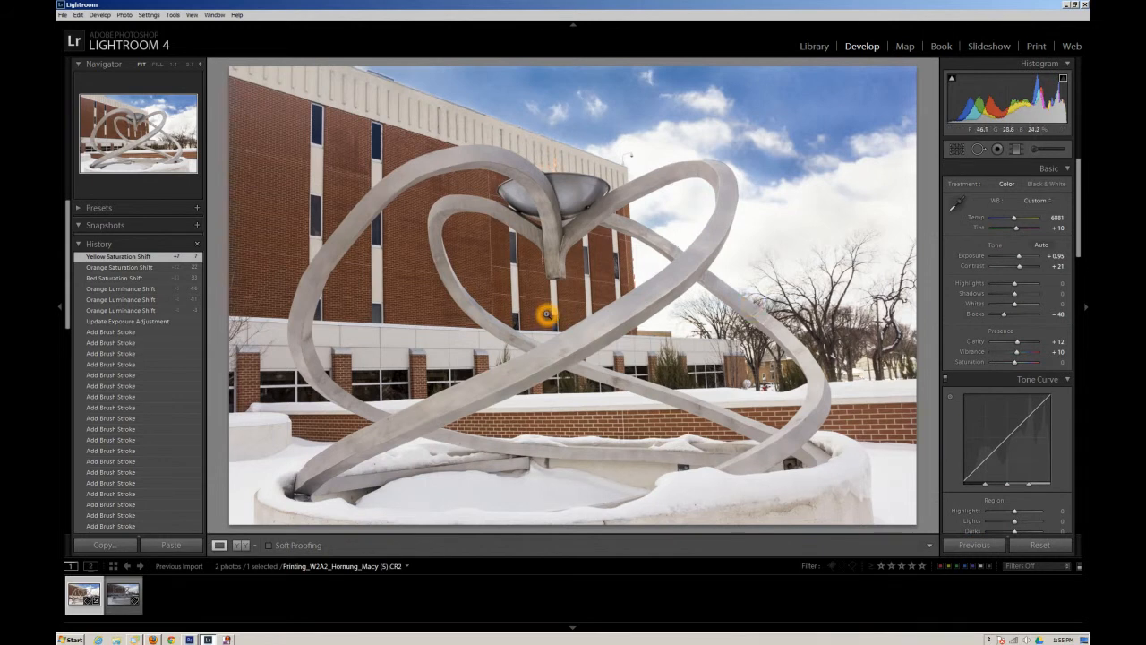
pyautogui.click(850, 113)
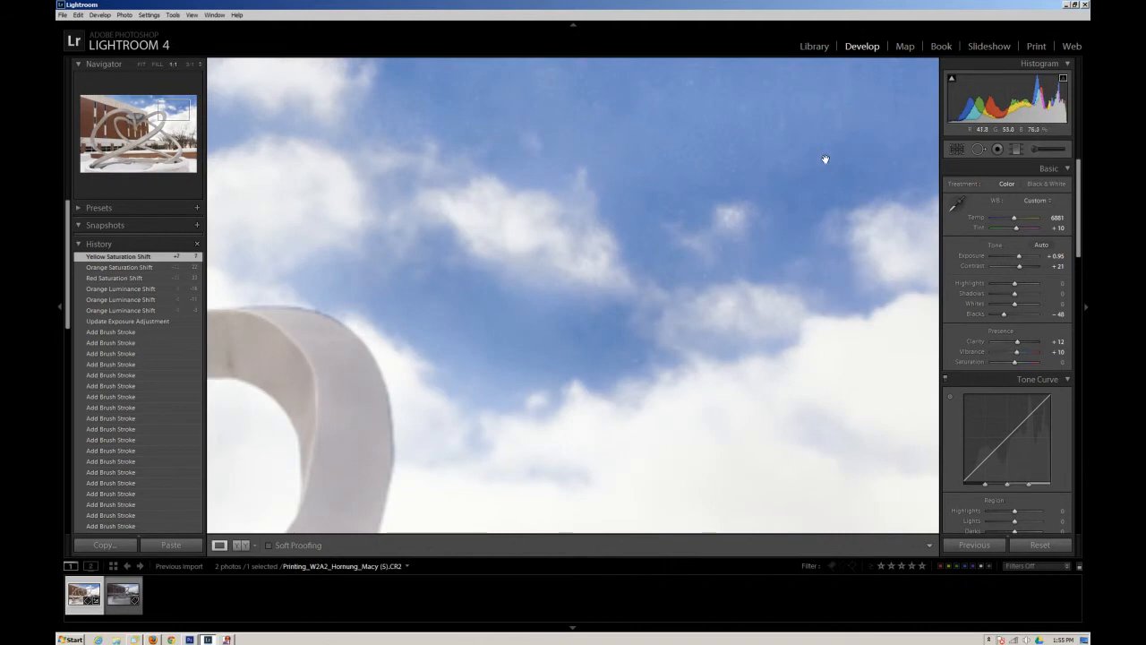
pyautogui.moveTo(729, 185); pyautogui.dragTo(666, 445)
pyautogui.moveTo(567, 396)
pyautogui.mouseDown()
pyautogui.moveTo(657, 256)
pyautogui.moveTo(789, 152)
pyautogui.mouseUp()
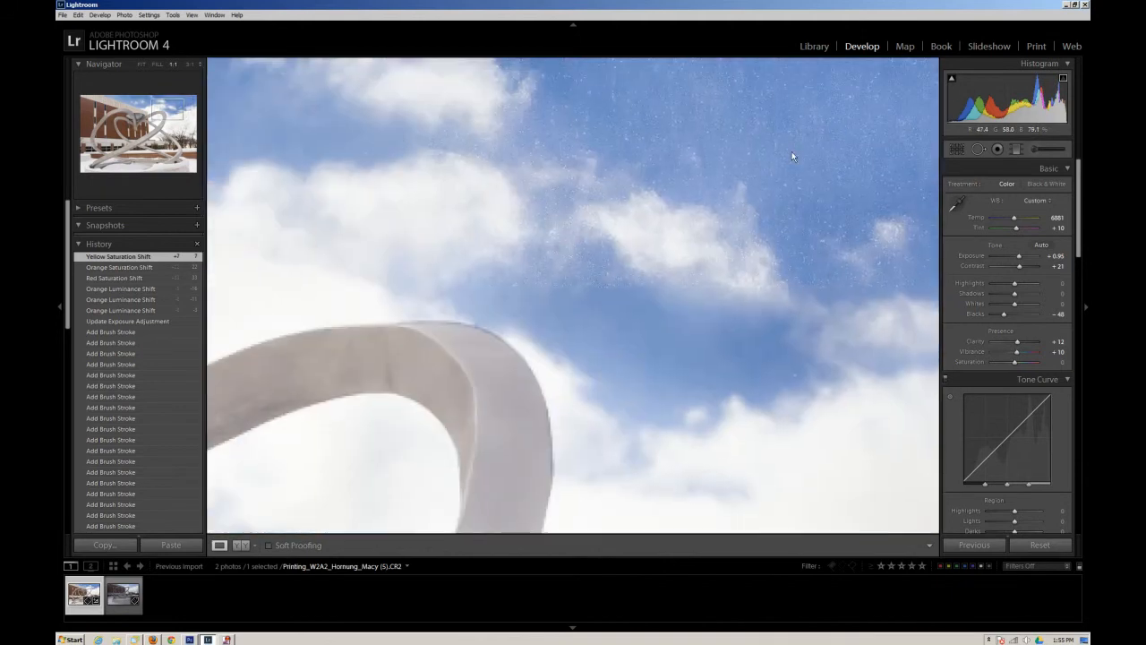
pyautogui.moveTo(1078, 237); pyautogui.dragTo(1083, 402)
pyautogui.moveTo(992, 374); pyautogui.dragTo(1004, 412)
pyautogui.moveTo(992, 394); pyautogui.dragTo(1016, 375)
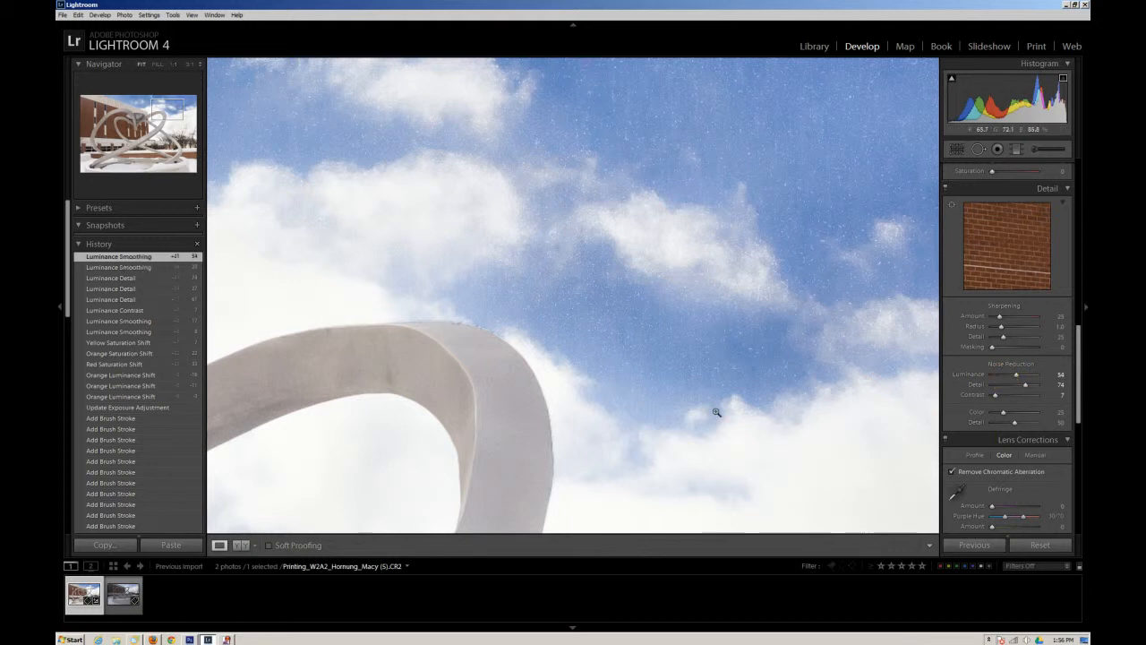
# - Compare the photo with and without noise reduction using its history states, and examine the sky at 1:1 for remaining noise
pyautogui.click(716, 412)
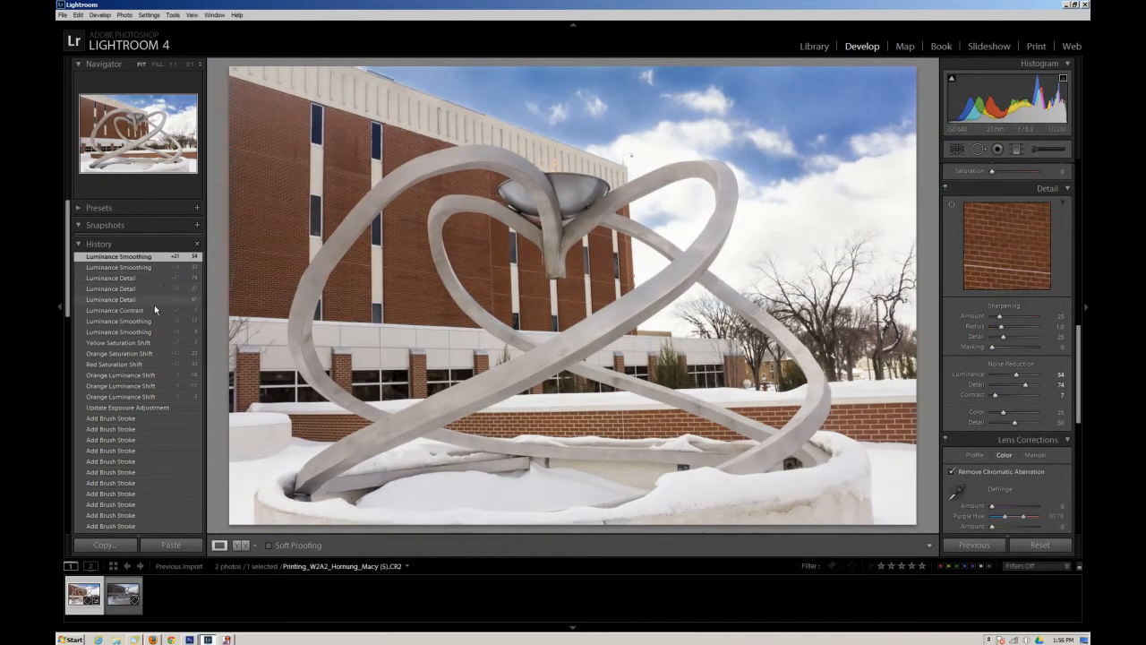
pyautogui.click(153, 342)
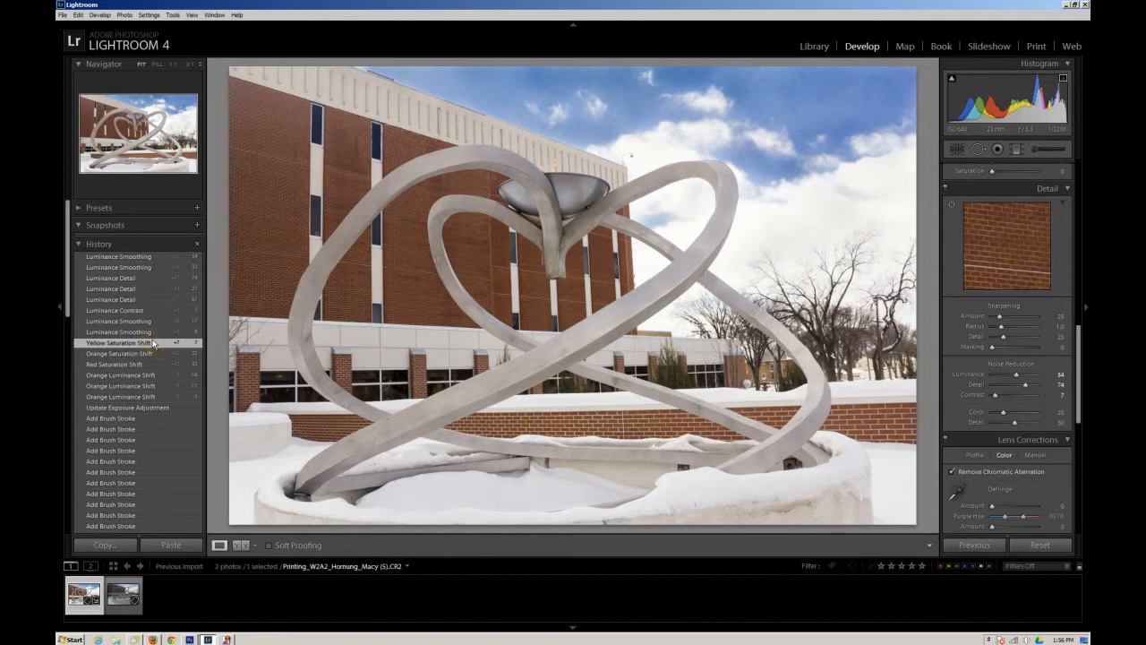
pyautogui.click(150, 256)
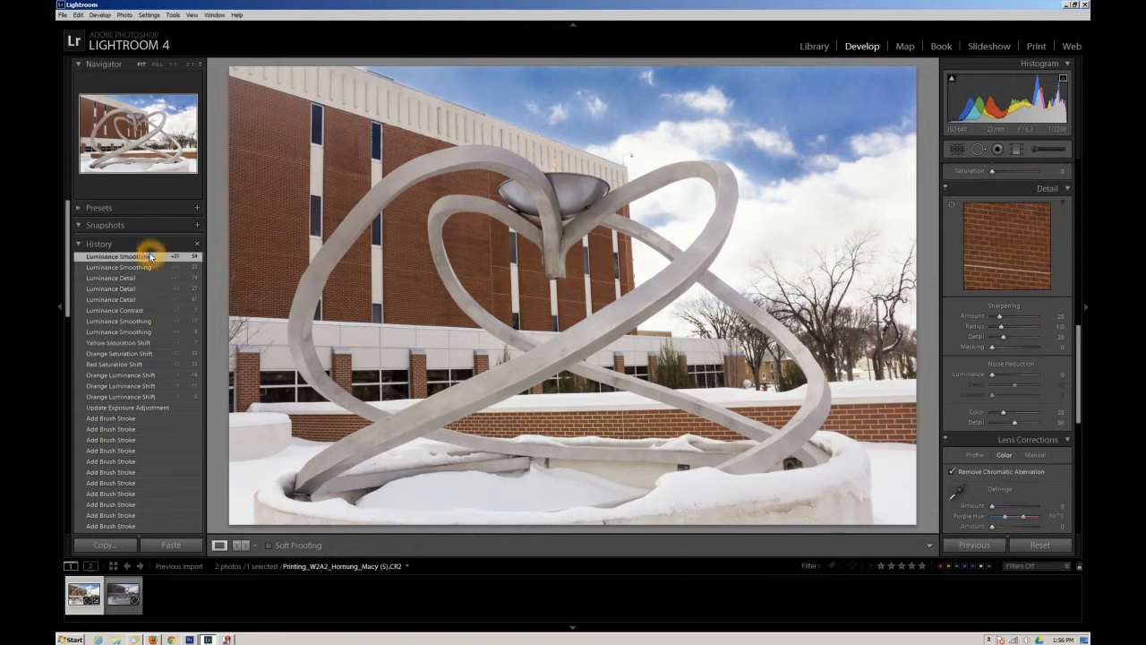
pyautogui.click(148, 322)
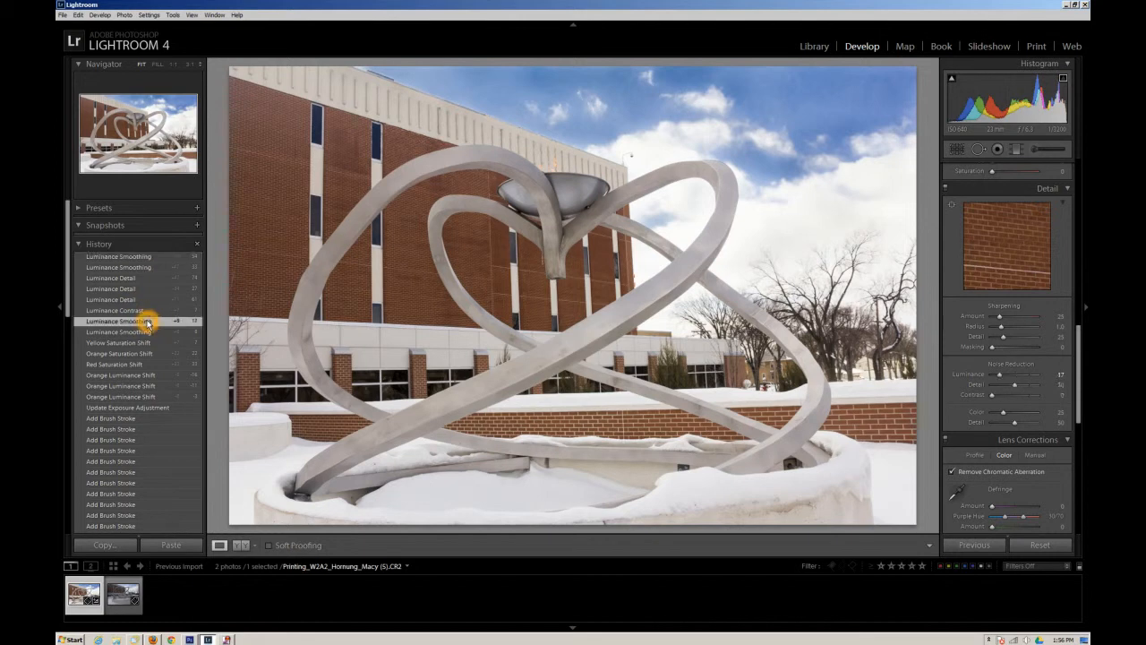
pyautogui.click(153, 257)
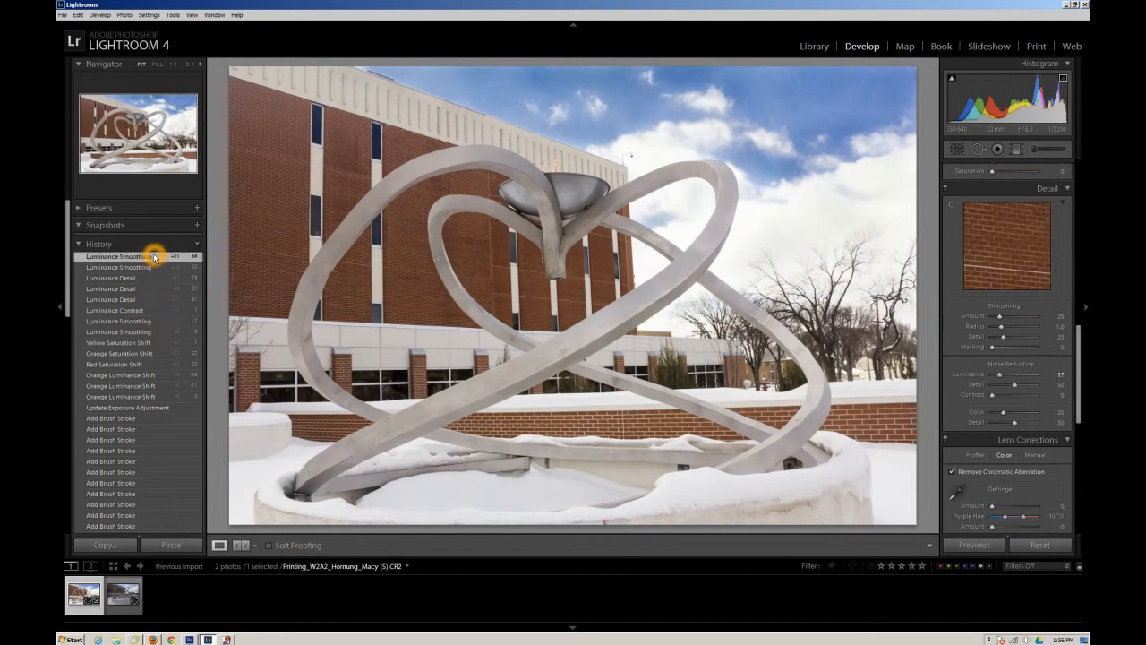
pyautogui.click(750, 109)
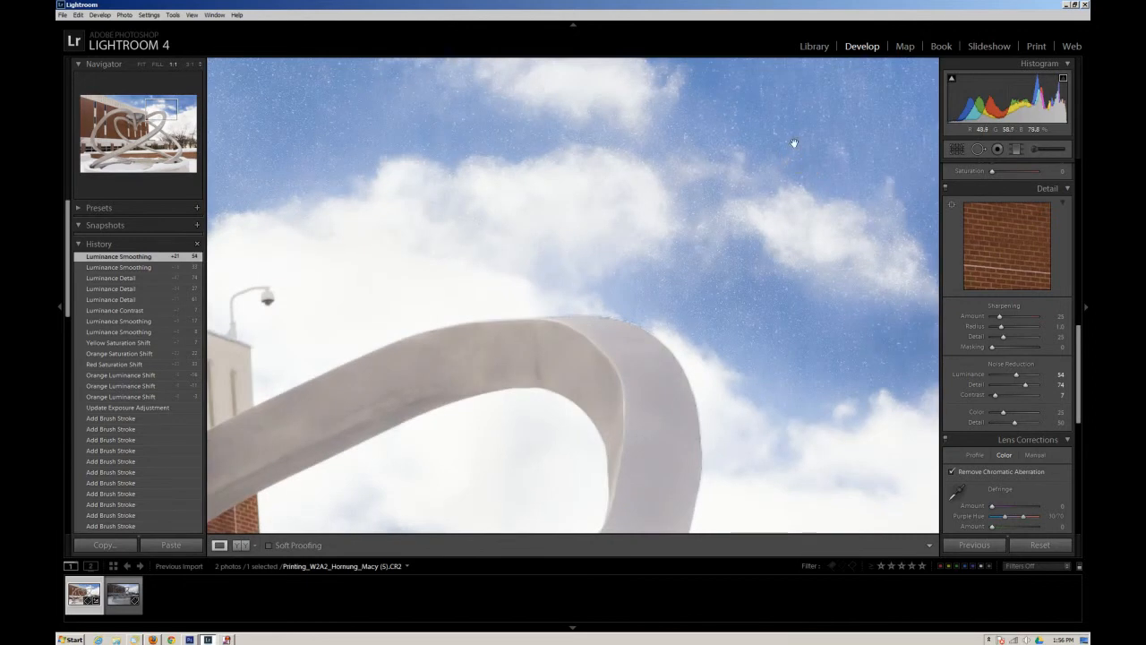
pyautogui.moveTo(332, 104); pyautogui.dragTo(734, 296)
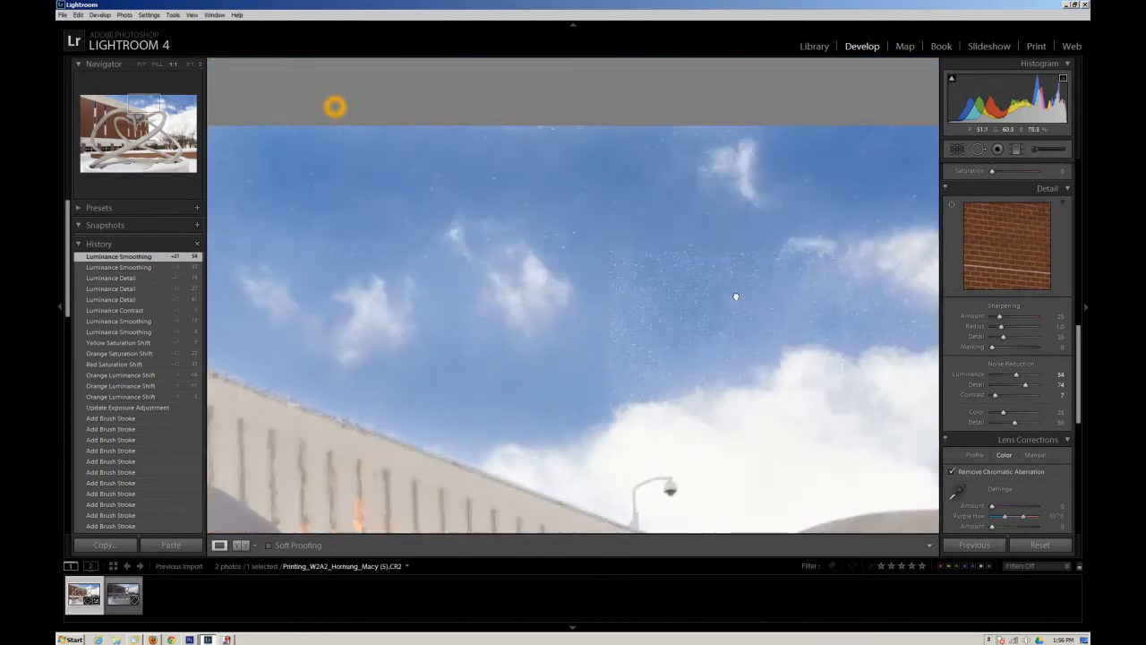
pyautogui.click(520, 311)
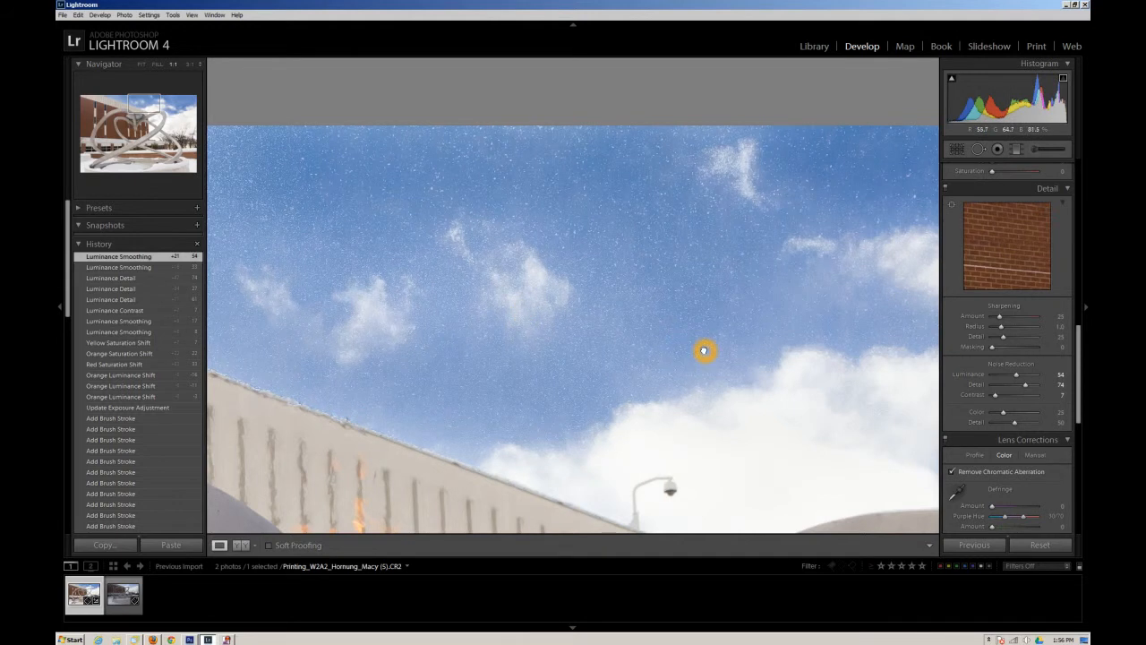
# - Examine the remaining noise at 1:1 along the roofline, in the blue sky and around the clouds
pyautogui.moveTo(704, 350); pyautogui.dragTo(931, 276)
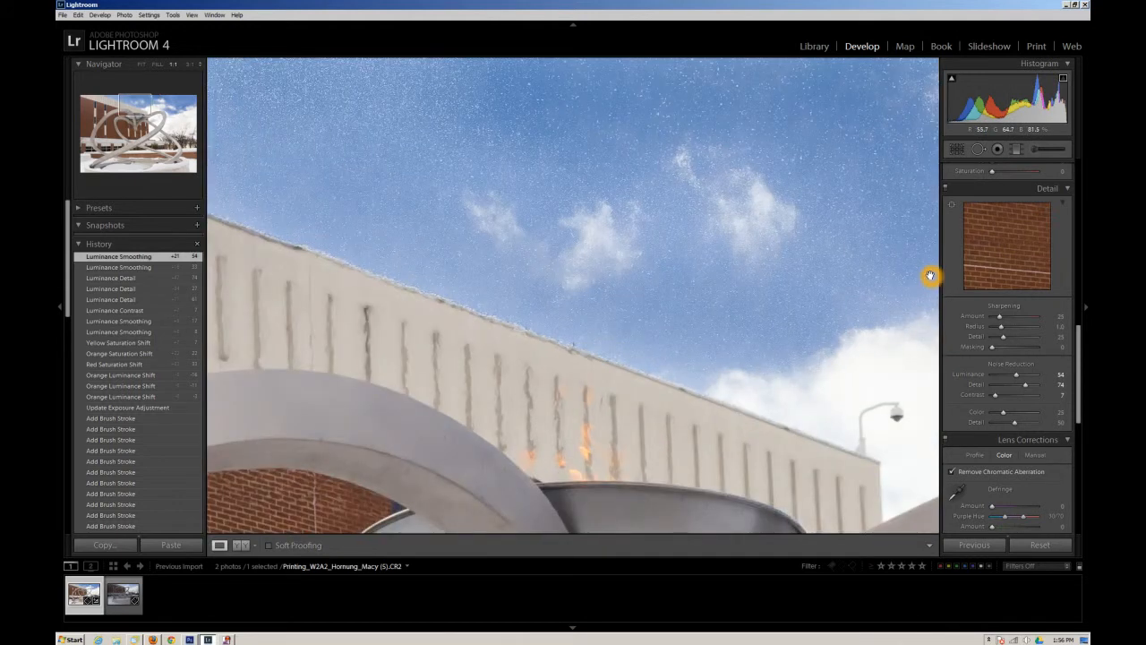
pyautogui.moveTo(379, 141); pyautogui.dragTo(898, 332)
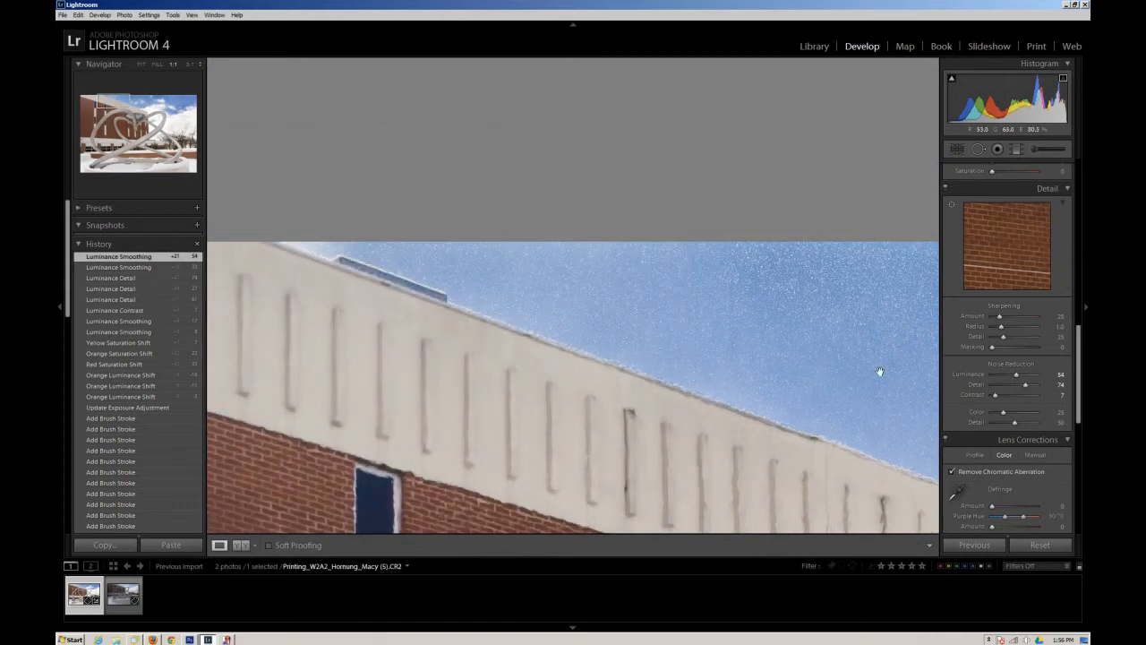
pyautogui.moveTo(879, 370); pyautogui.dragTo(212, 132)
pyautogui.moveTo(807, 226); pyautogui.dragTo(338, 199)
pyautogui.moveTo(854, 326); pyautogui.dragTo(430, 155)
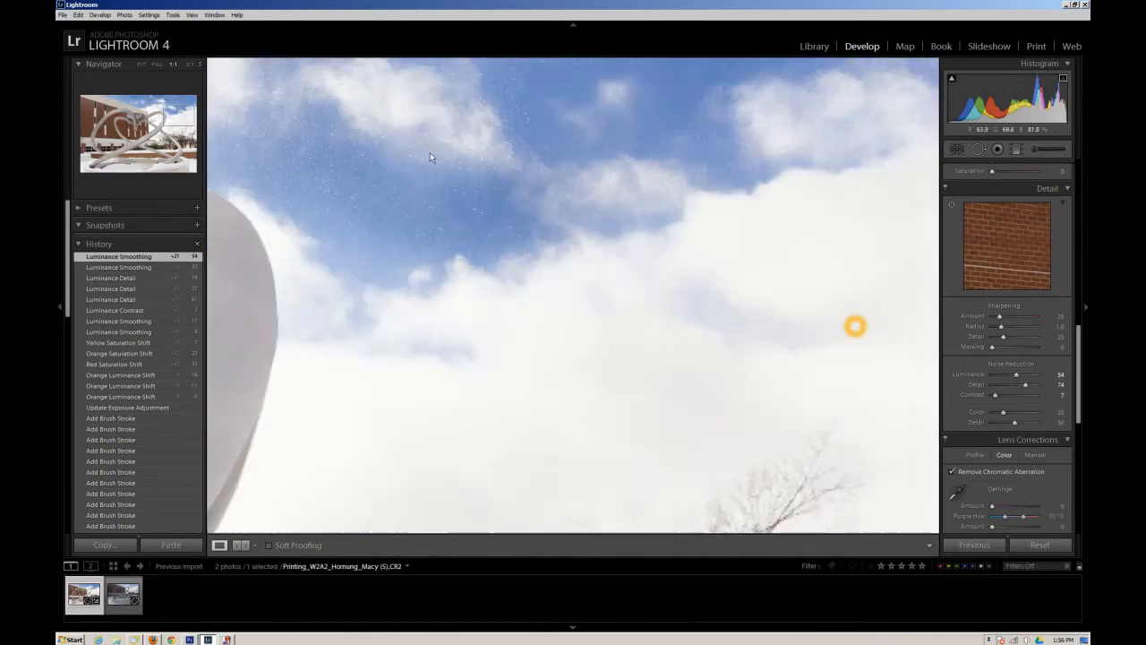
pyautogui.moveTo(564, 120); pyautogui.dragTo(752, 481)
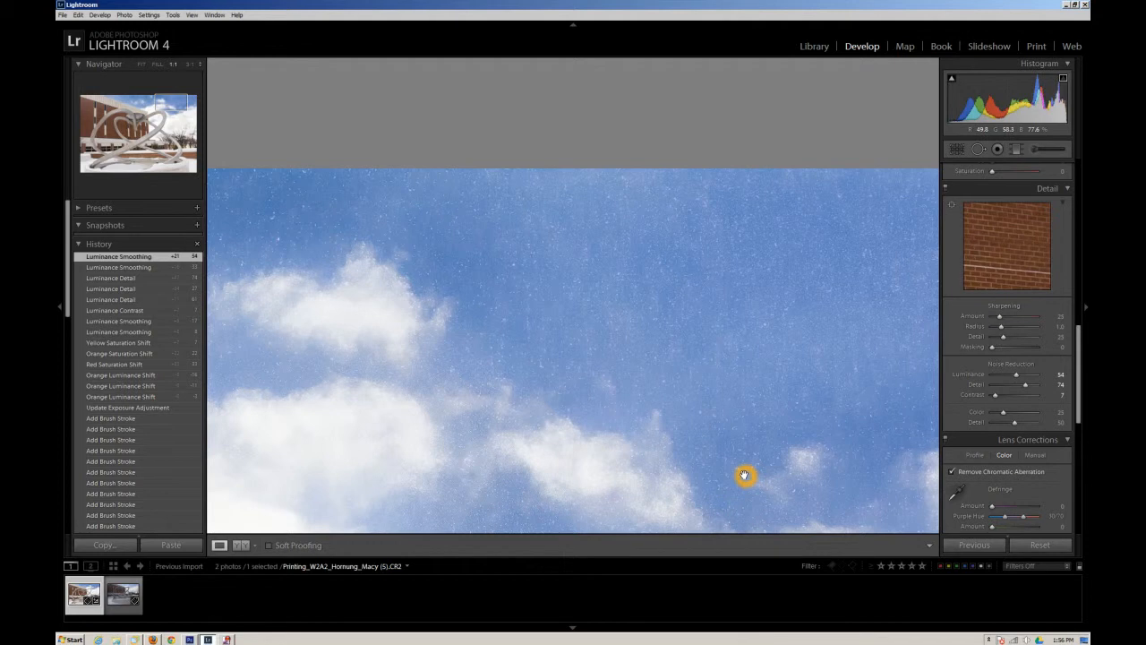
# - Try a stronger luminance noise reduction Contrast on the sky and return it to 7
pyautogui.click(1003, 396)
pyautogui.click(1009, 420)
pyautogui.moveTo(995, 396)
pyautogui.mouseDown()
pyautogui.moveTo(1015, 392)
pyautogui.moveTo(996, 400)
pyautogui.mouseUp()
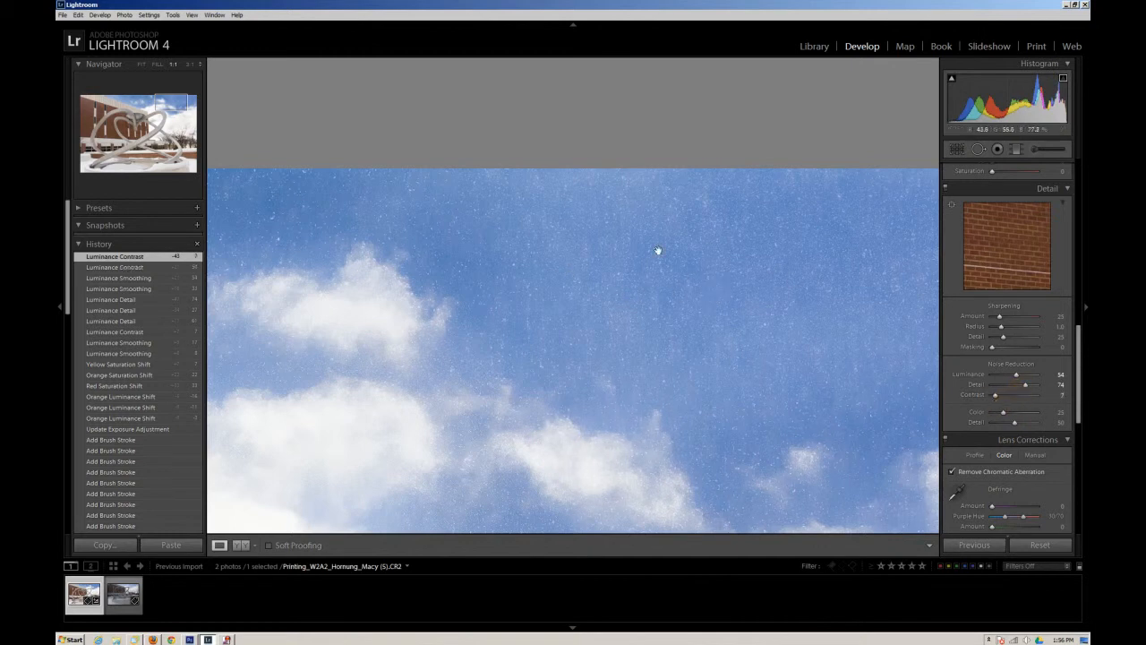
# - Set the color noise reduction to Color 15 and Detail 38
pyautogui.click(1071, 362)
pyautogui.moveTo(1078, 364); pyautogui.dragTo(1079, 364)
pyautogui.moveTo(1008, 418)
pyautogui.mouseDown()
pyautogui.moveTo(1003, 409)
pyautogui.moveTo(1018, 411)
pyautogui.moveTo(1016, 424)
pyautogui.moveTo(1003, 424)
pyautogui.moveTo(1018, 410)
pyautogui.moveTo(1002, 418)
pyautogui.mouseUp()
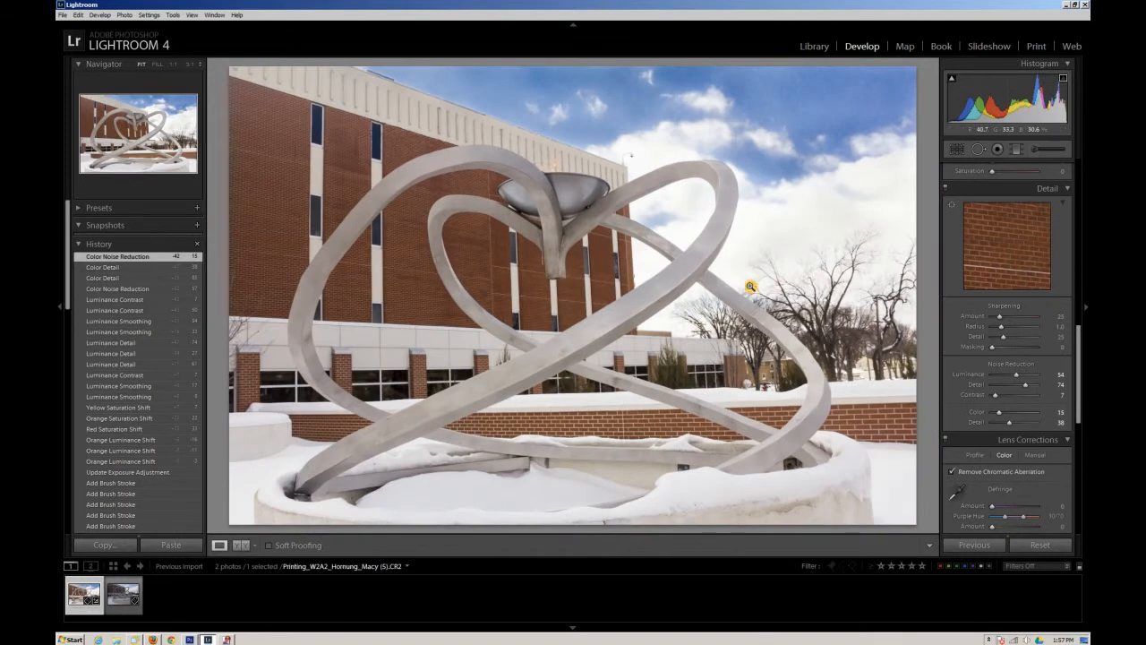
# - Raise the color noise reduction to Color 52 and Detail 85, judging the sky above the sculpture at 1:1
pyautogui.click(700, 170)
pyautogui.moveTo(714, 116); pyautogui.dragTo(737, 579)
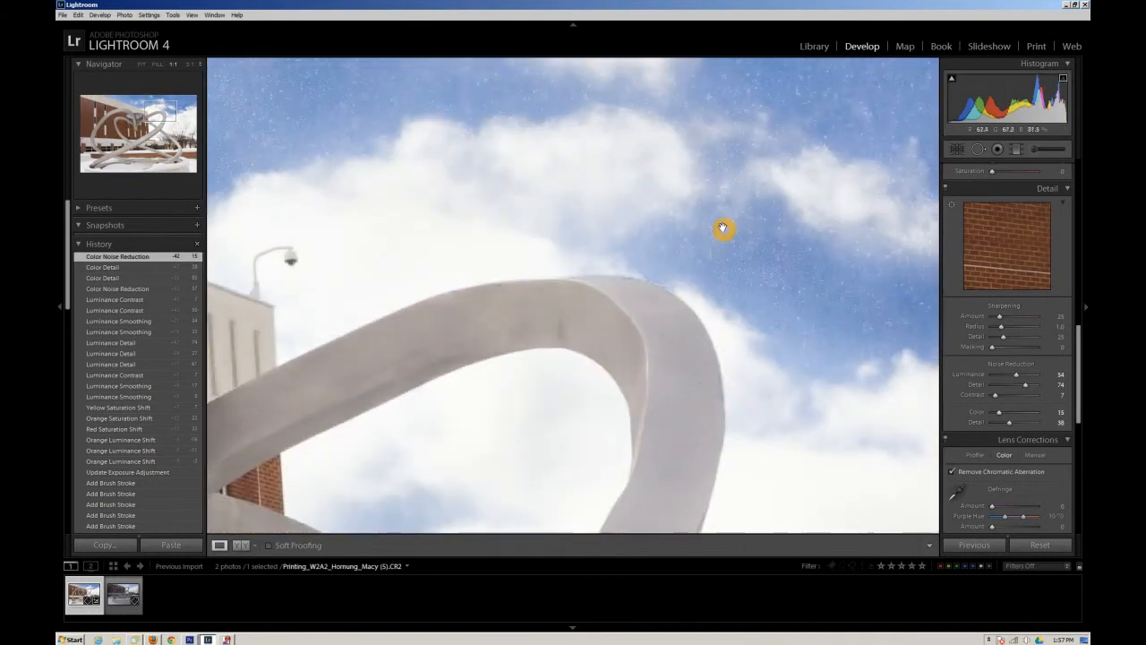
pyautogui.moveTo(1000, 412); pyautogui.dragTo(1015, 412)
pyautogui.click(1019, 435)
pyautogui.click(1011, 424)
pyautogui.click(1012, 420)
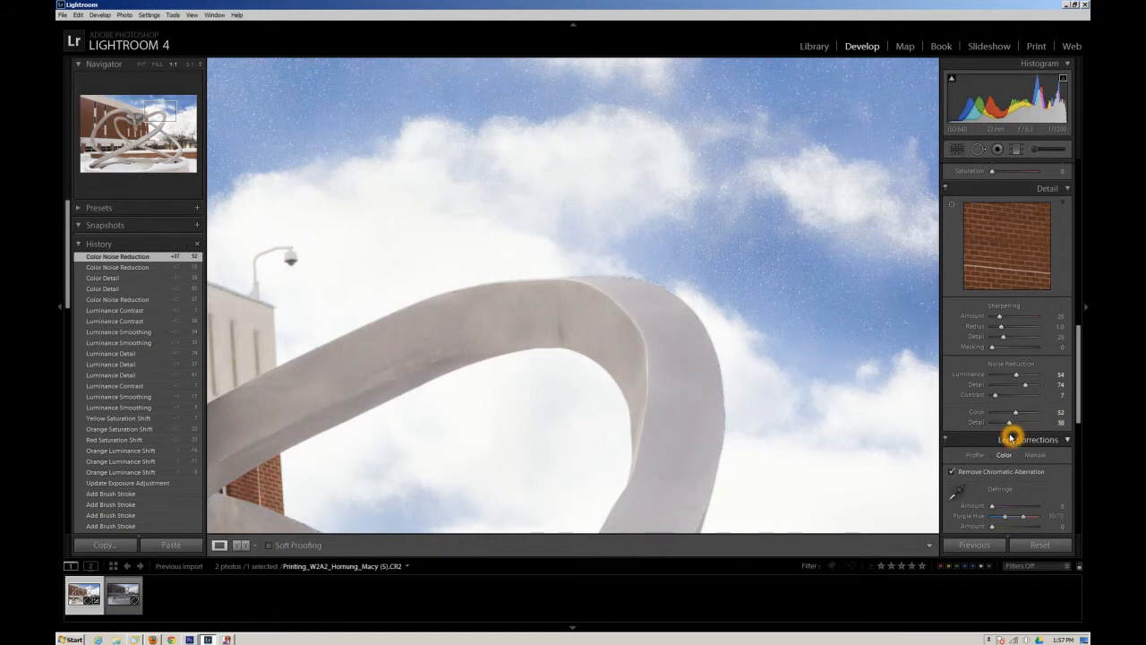
pyautogui.click(1032, 422)
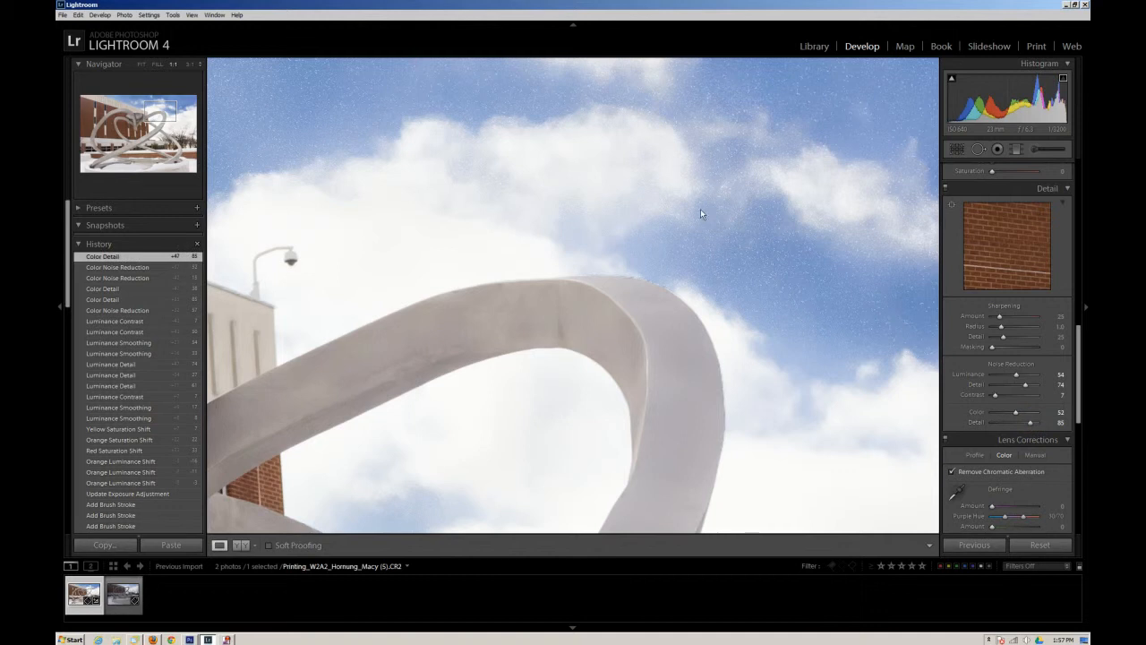
# - Try different Color noise reduction strengths on the clouds and blue sky at 1:1, and settle on 54
pyautogui.moveTo(681, 203); pyautogui.dragTo(665, 469)
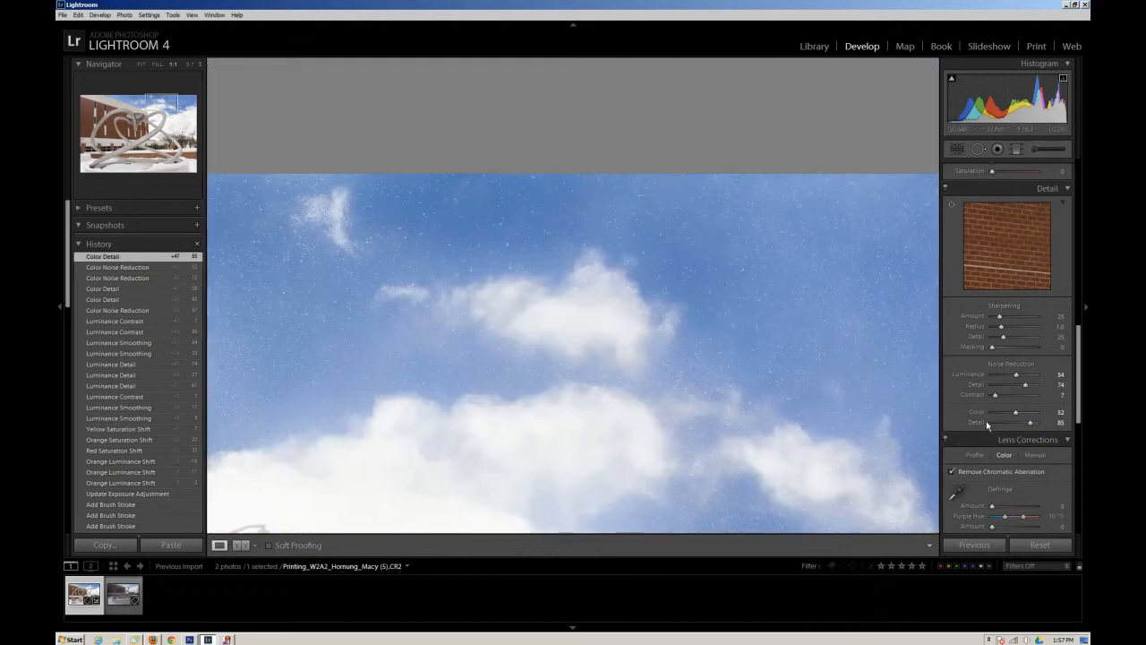
pyautogui.click(1018, 412)
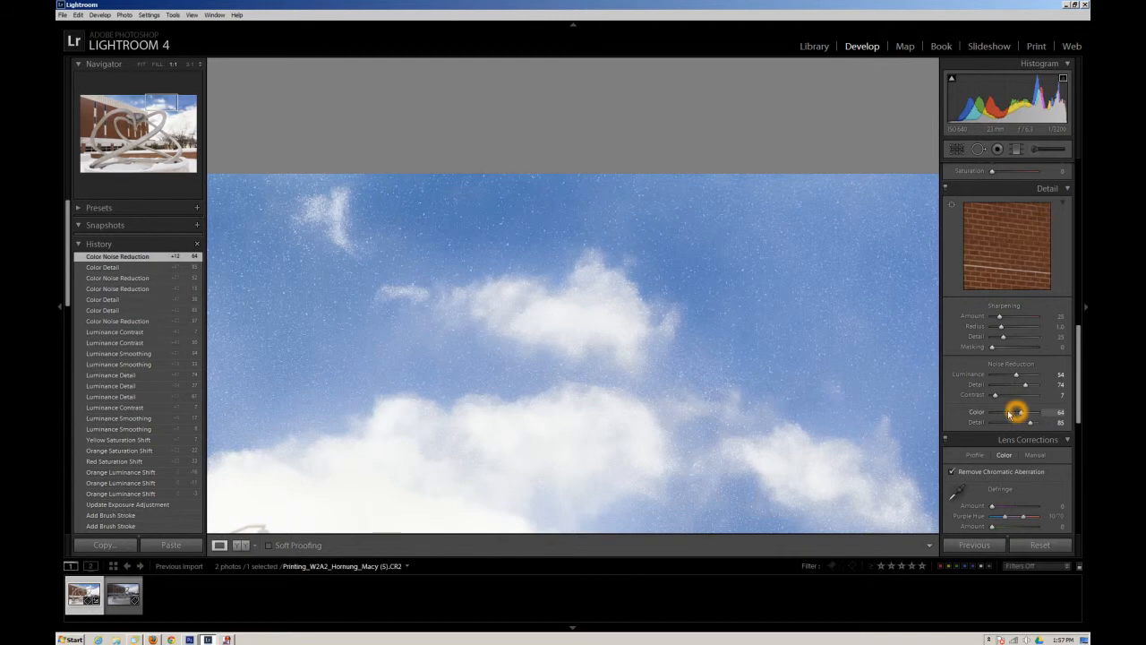
pyautogui.click(1026, 416)
pyautogui.moveTo(1026, 417); pyautogui.dragTo(1004, 414)
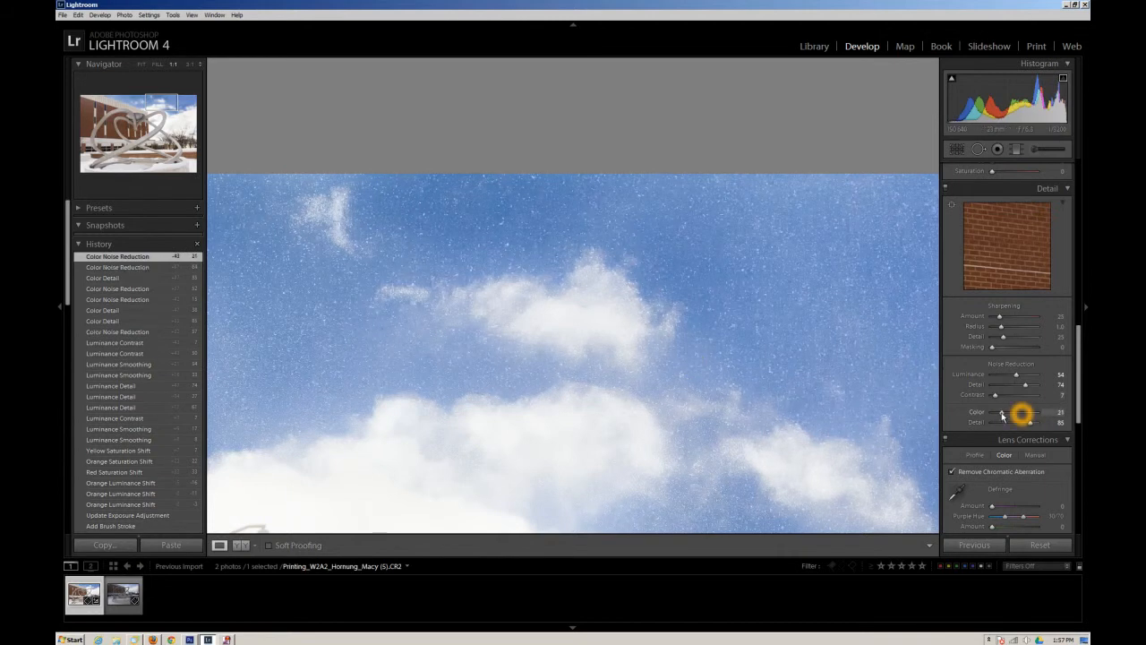
pyautogui.moveTo(1003, 415); pyautogui.dragTo(1018, 413)
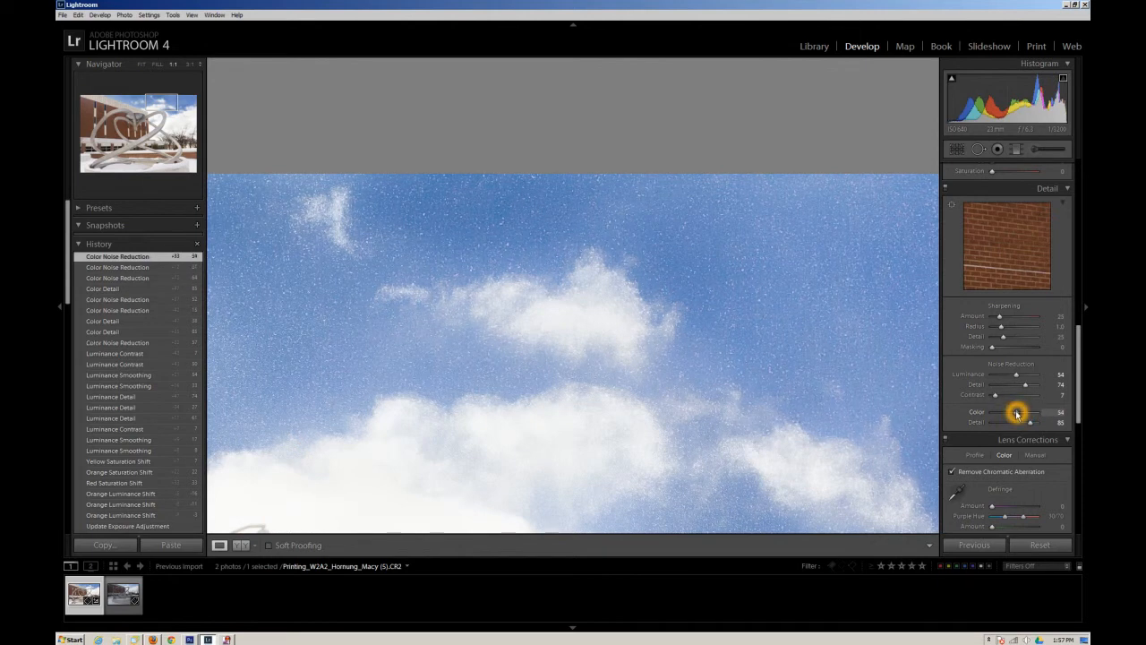
# - Compare the whole photo before and after color noise reduction using its history states, and inspect the sculpture at 1:1
pyautogui.click(658, 345)
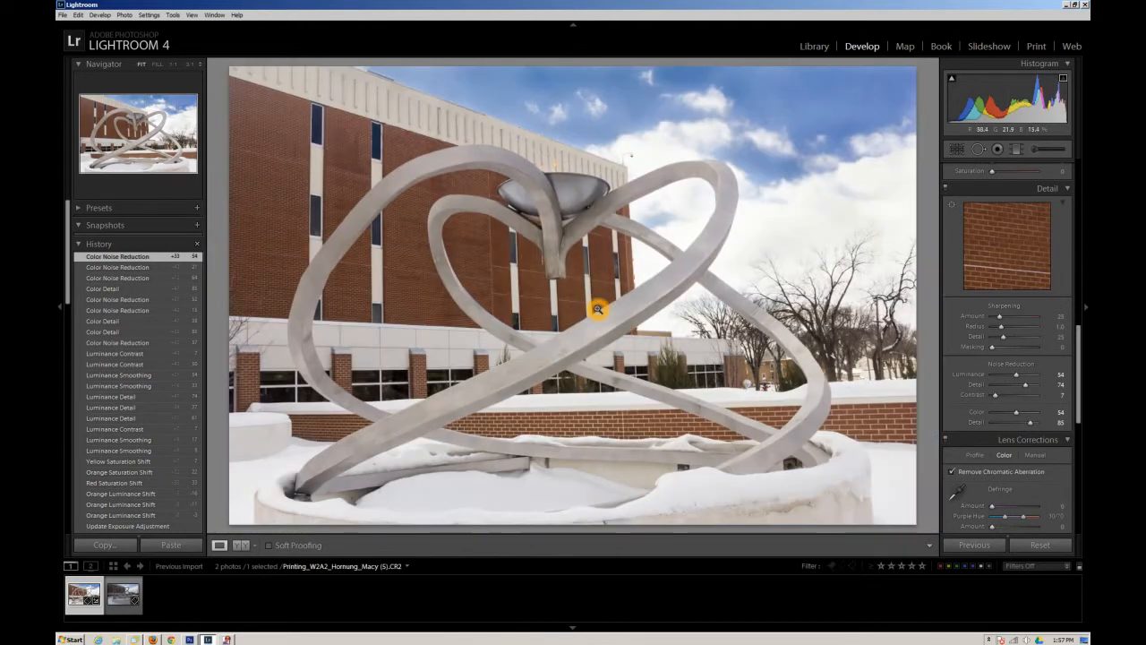
pyautogui.click(127, 354)
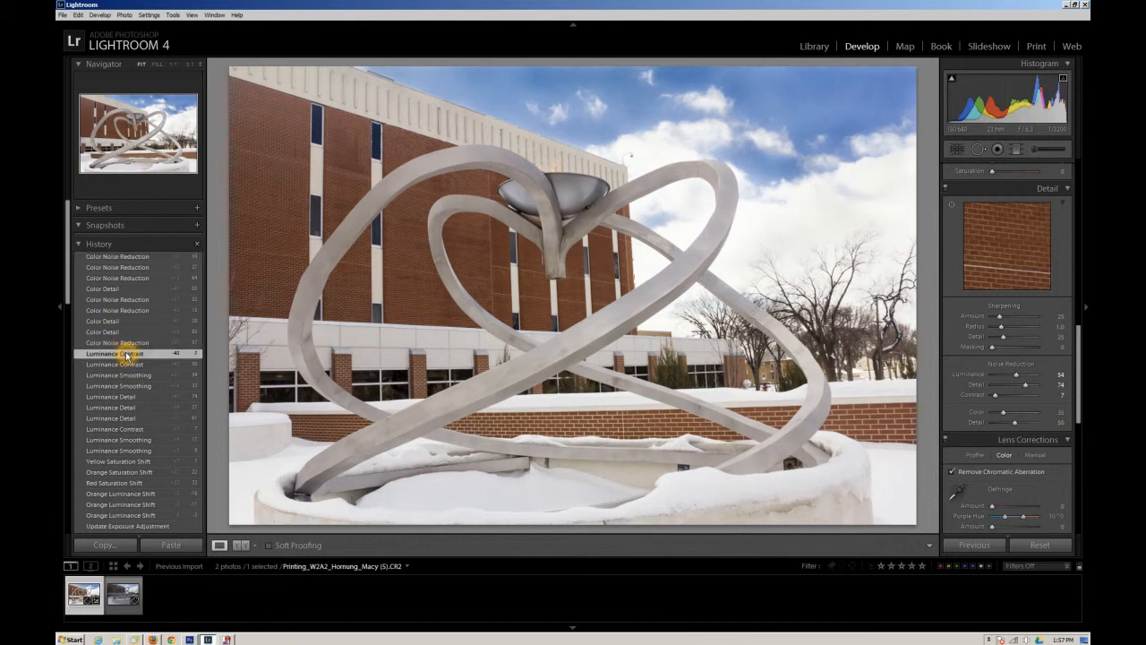
pyautogui.click(139, 258)
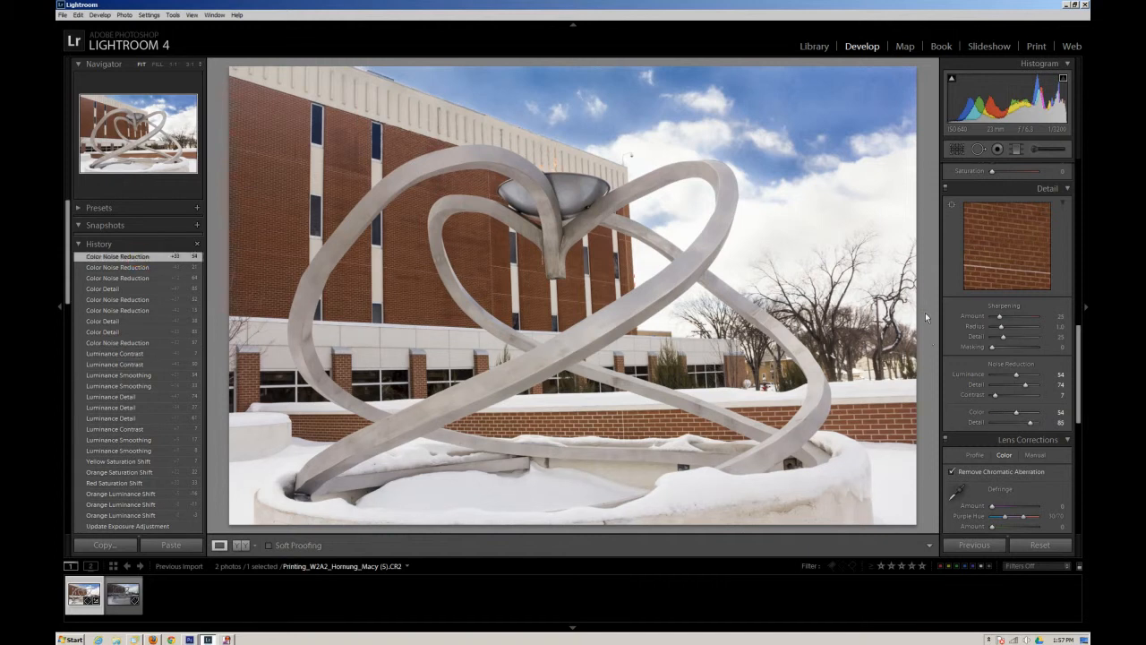
pyautogui.click(946, 223)
pyautogui.click(120, 356)
pyautogui.click(156, 260)
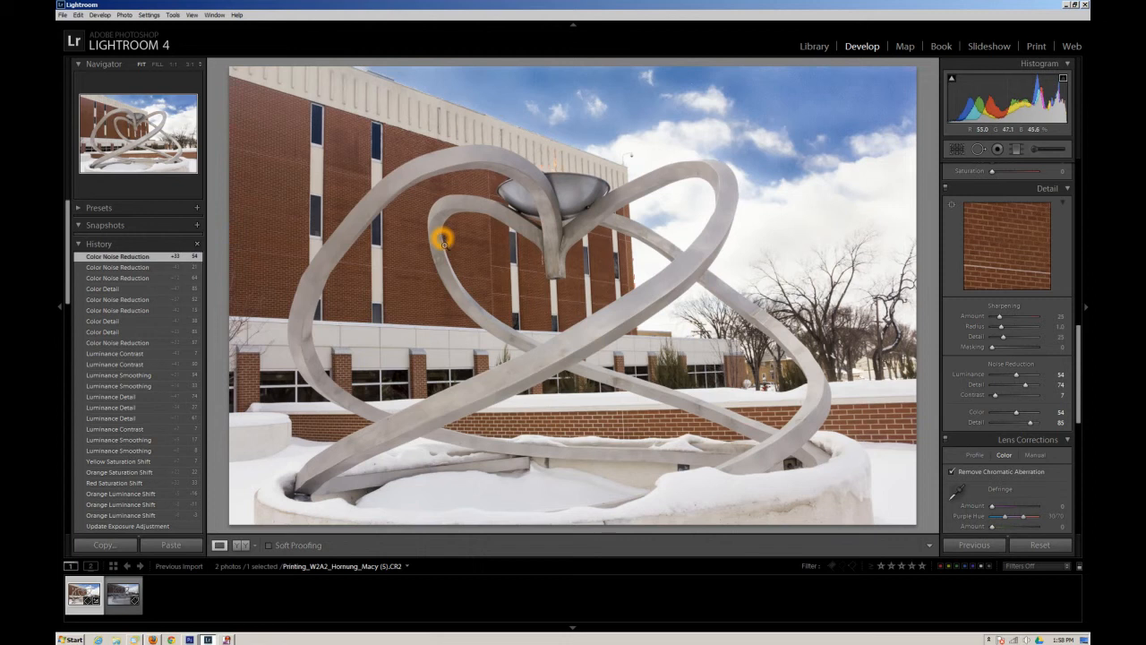
pyautogui.click(403, 426)
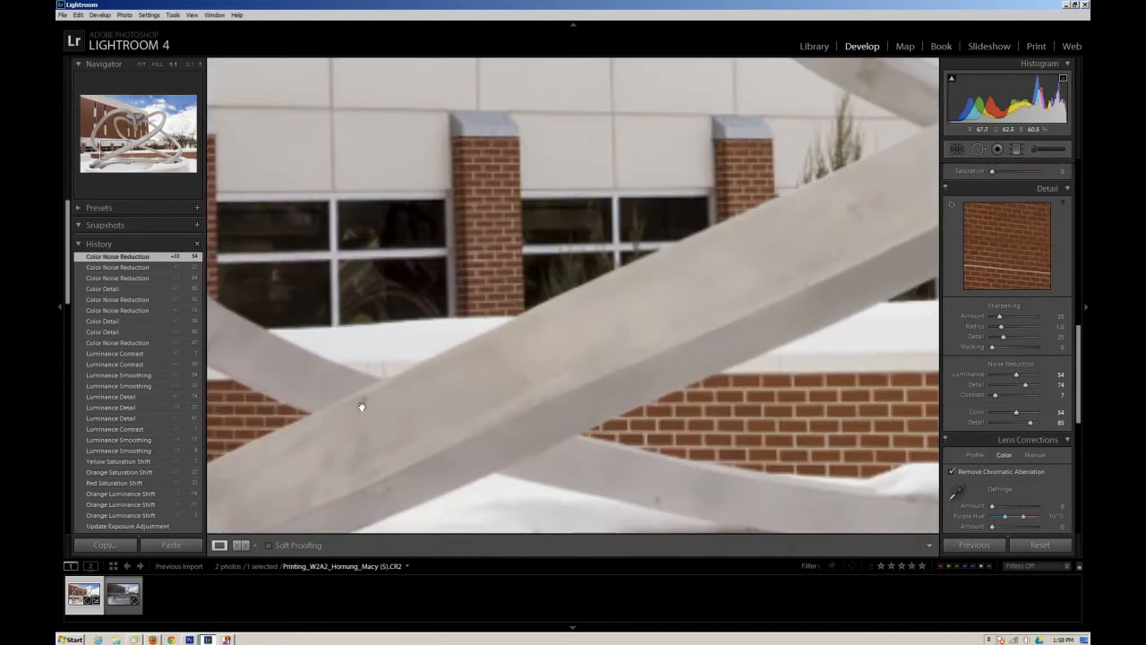